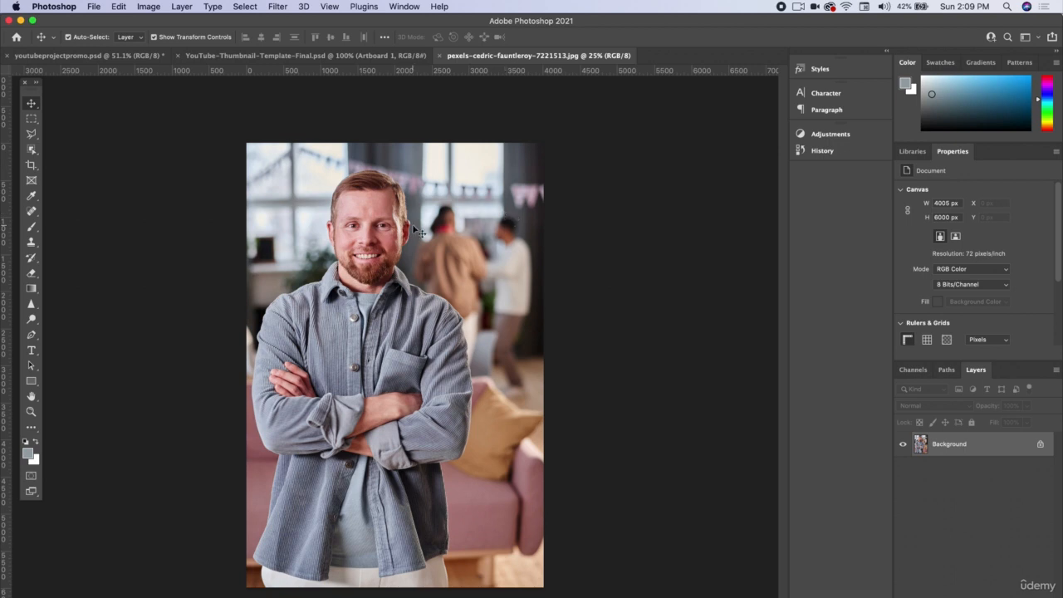
Step: Open the portrait in Select and Mask and automatically select the man as the subject
{"action": "left_click", "coordinate": [248, 6]}
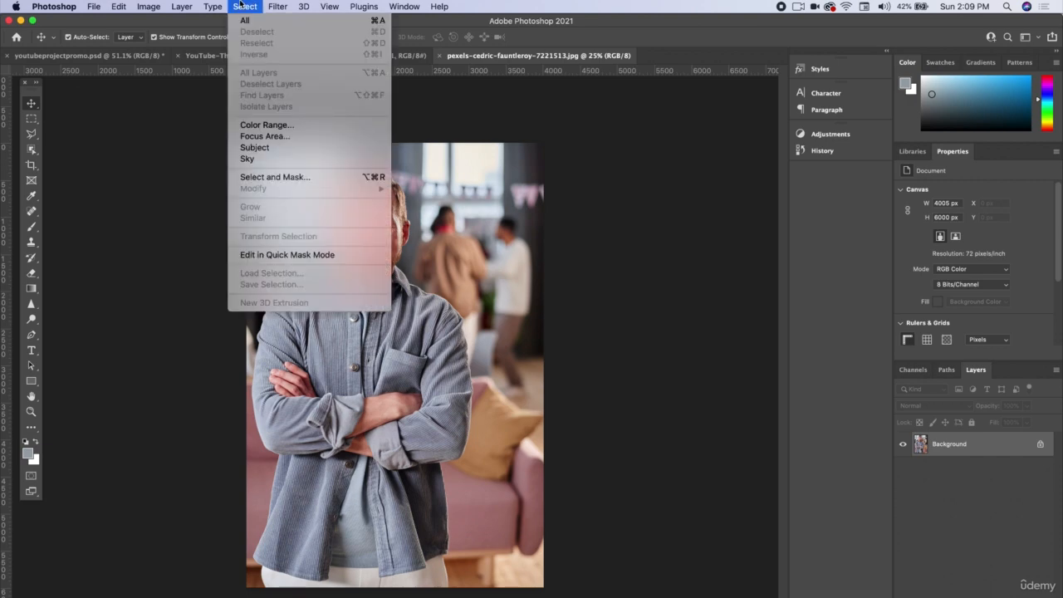
{"action": "left_click", "coordinate": [285, 178]}
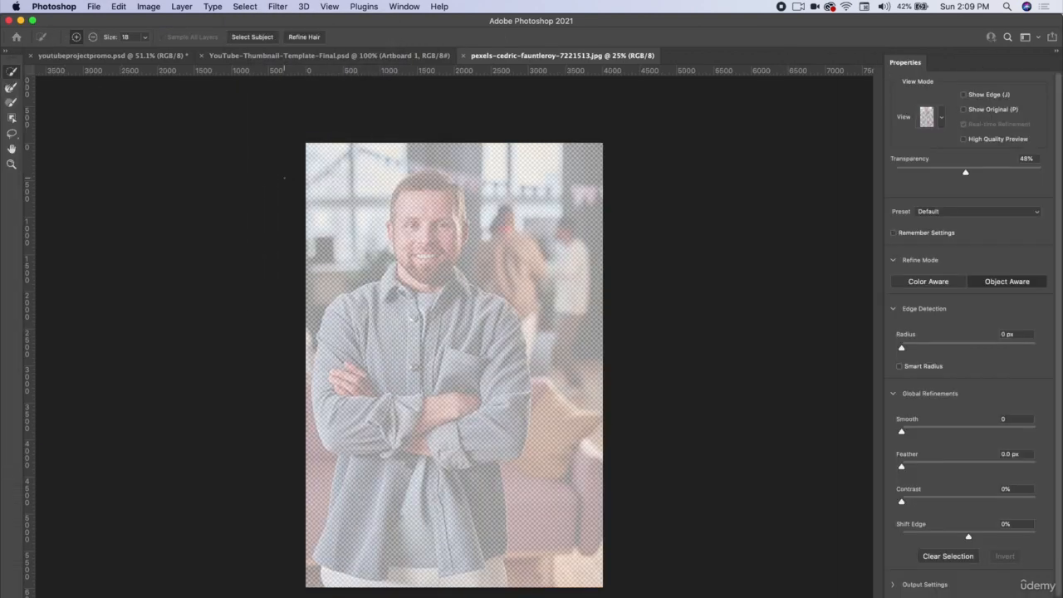
{"action": "left_click", "coordinate": [252, 37]}
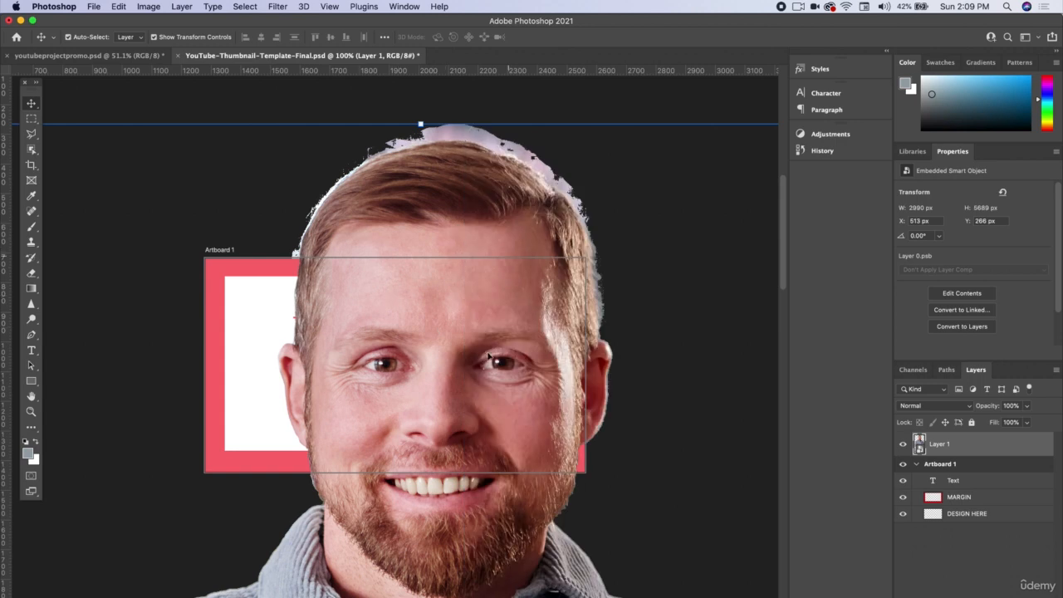
Step: Scale the oversized cutout of the man down proportionally and move it over the thumbnail artboard
{"action": "key", "text": "super+minus"}
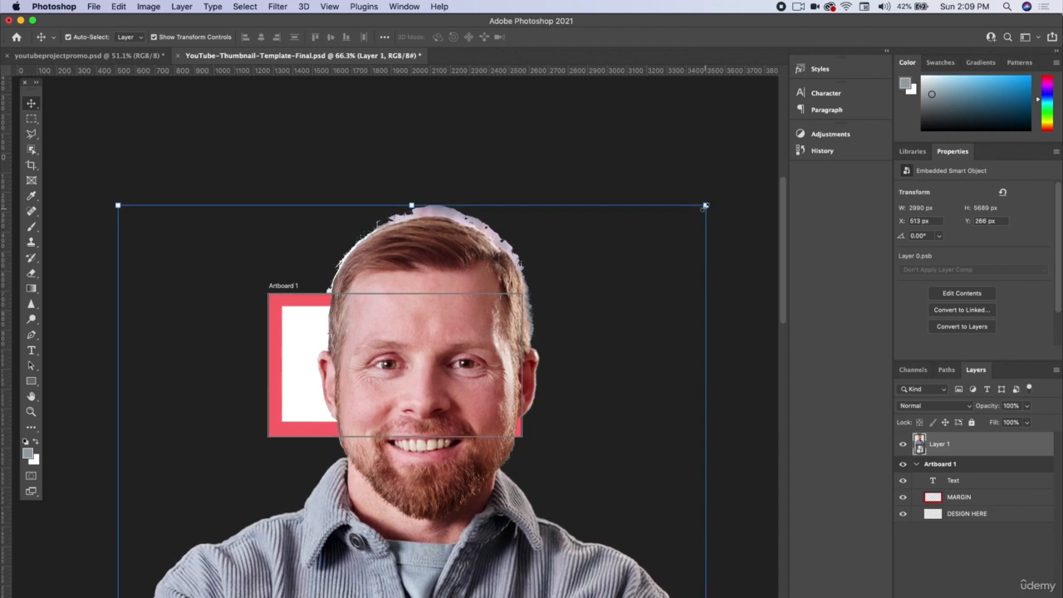
{"action": "left_click_drag", "start_coordinate": [704, 205], "coordinate": [445, 456]}
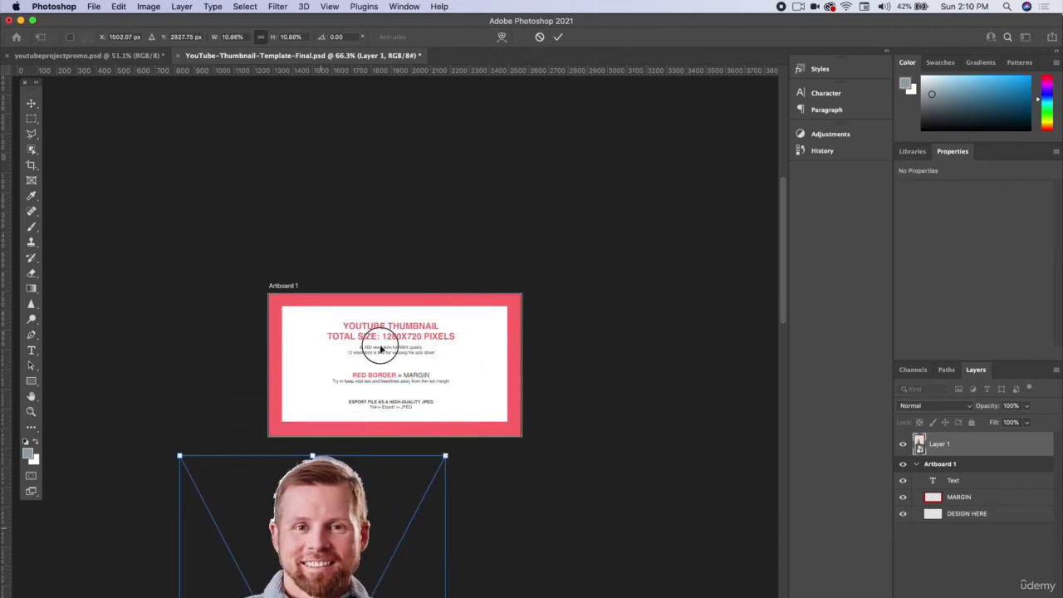
{"action": "left_click_drag", "start_coordinate": [381, 349], "coordinate": [409, 236]}
{"action": "left_click_drag", "start_coordinate": [536, 177], "coordinate": [407, 420]}
{"action": "left_click_drag", "start_coordinate": [349, 528], "coordinate": [413, 388]}
{"action": "scroll", "coordinate": [403, 359], "scroll_direction": "up", "scroll_amount": 1}
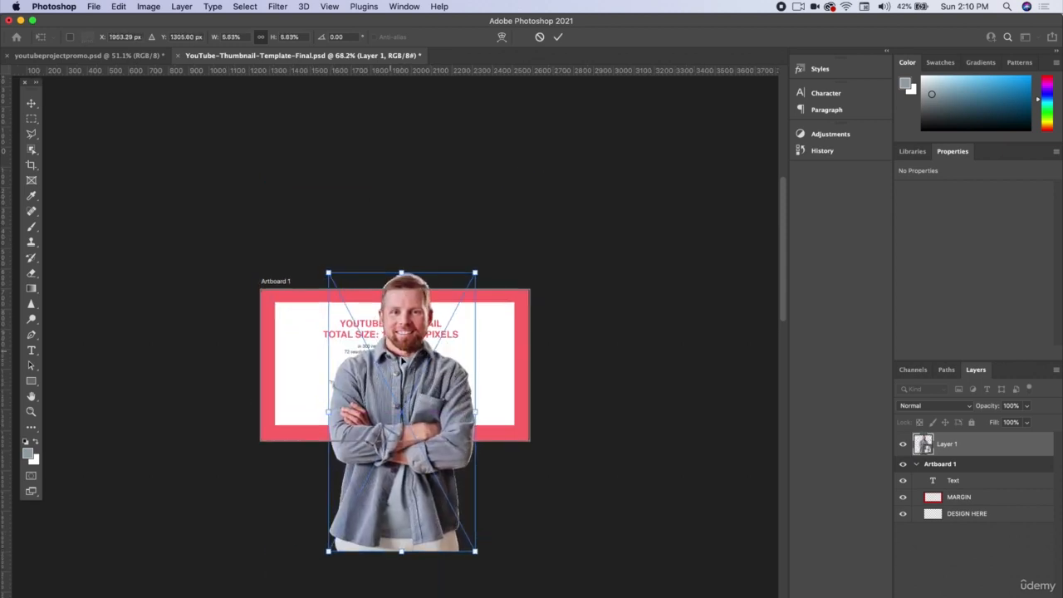
{"action": "scroll", "coordinate": [400, 361], "scroll_direction": "up", "scroll_amount": 5}
Step: Resize the cutout to about 678 × 1290 px and place it near the artboard's centre, flush with its top edge
{"action": "left_click_drag", "start_coordinate": [557, 176], "coordinate": [375, 434]}
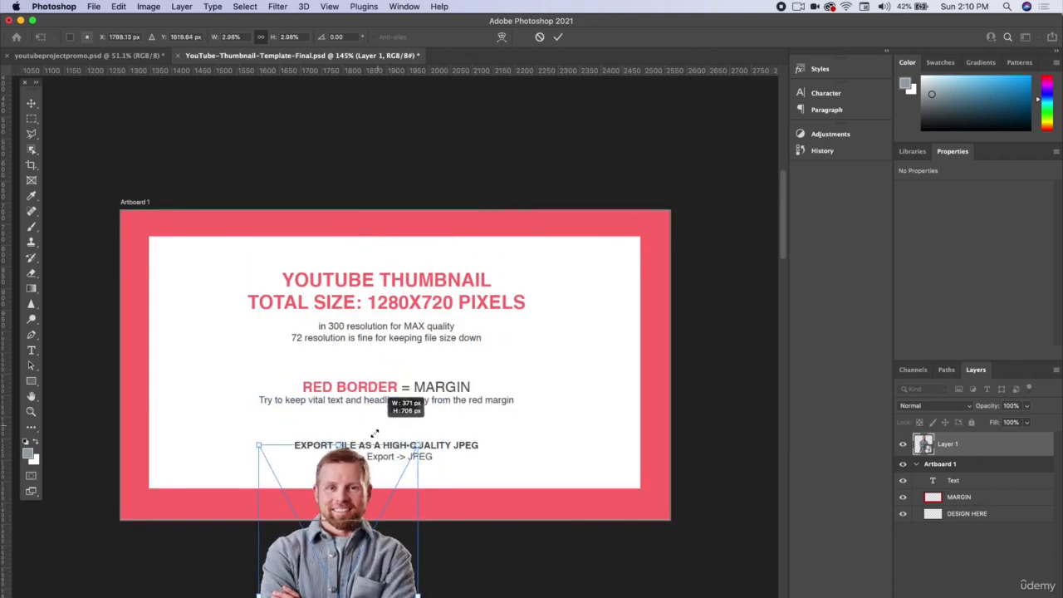
{"action": "left_click_drag", "start_coordinate": [334, 556], "coordinate": [270, 597]}
{"action": "left_click_drag", "start_coordinate": [355, 496], "coordinate": [532, 202]}
{"action": "left_click_drag", "start_coordinate": [390, 279], "coordinate": [443, 290]}
{"action": "left_click_drag", "start_coordinate": [564, 208], "coordinate": [538, 225]}
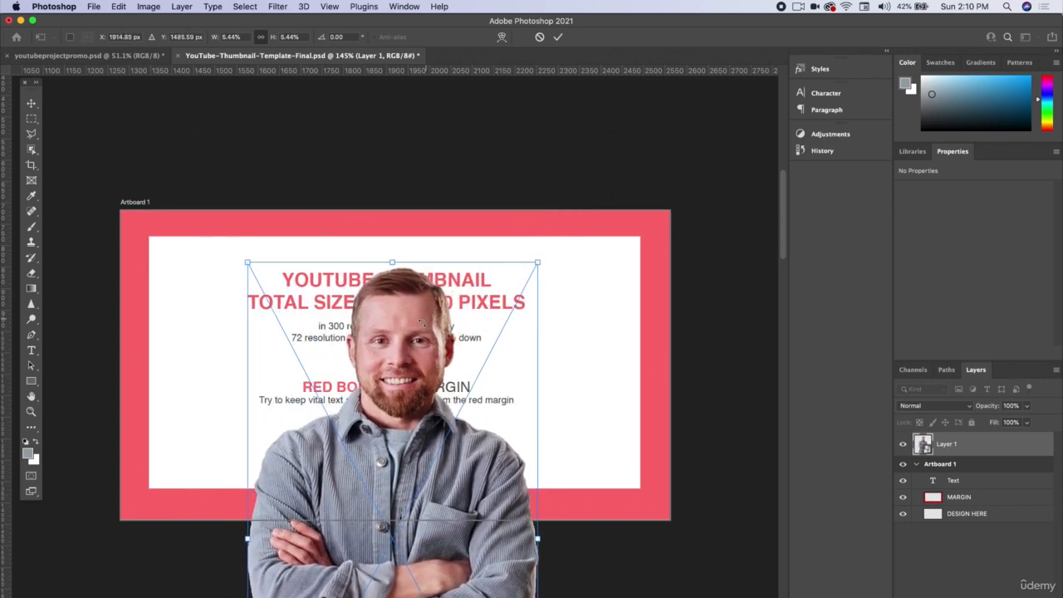
{"action": "left_click_drag", "start_coordinate": [418, 320], "coordinate": [419, 277]}
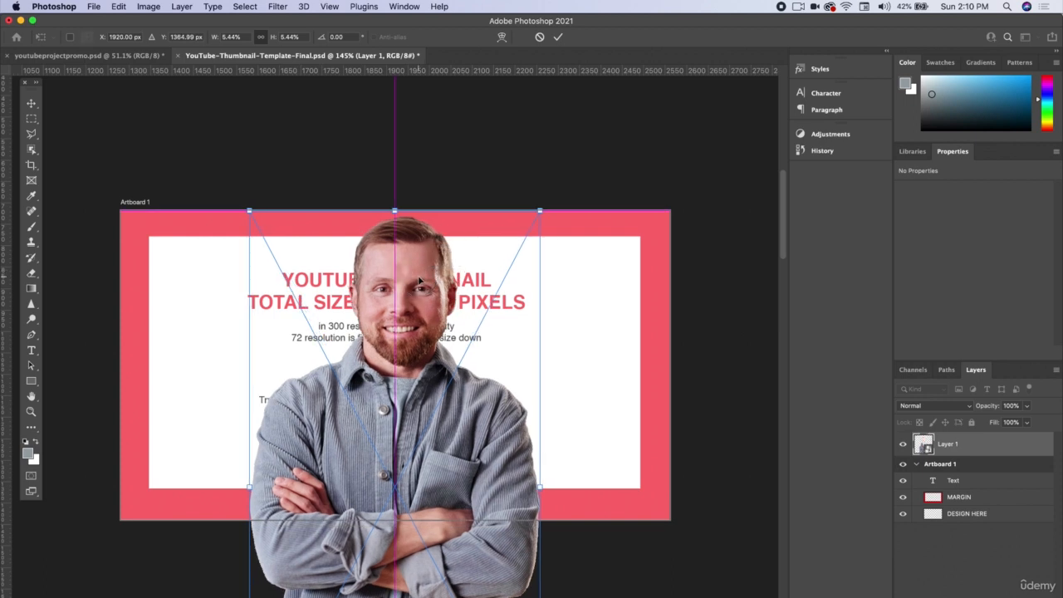
{"action": "key", "text": "Return"}
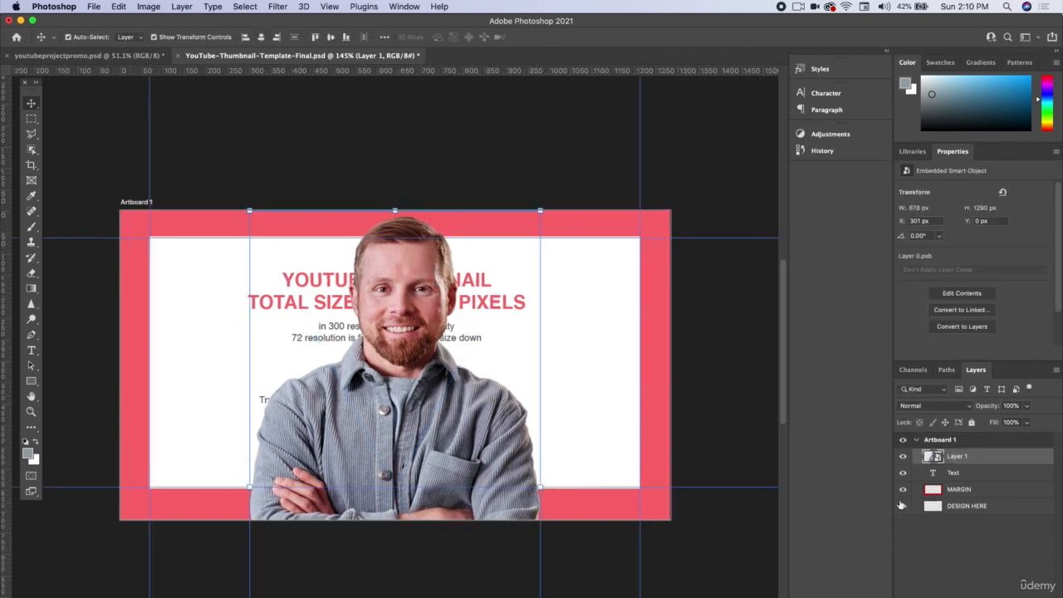
Step: Hide the DESIGN HERE, MARGIN and Text template layers and clear the layer selection
{"action": "left_click_drag", "start_coordinate": [902, 505], "coordinate": [903, 472]}
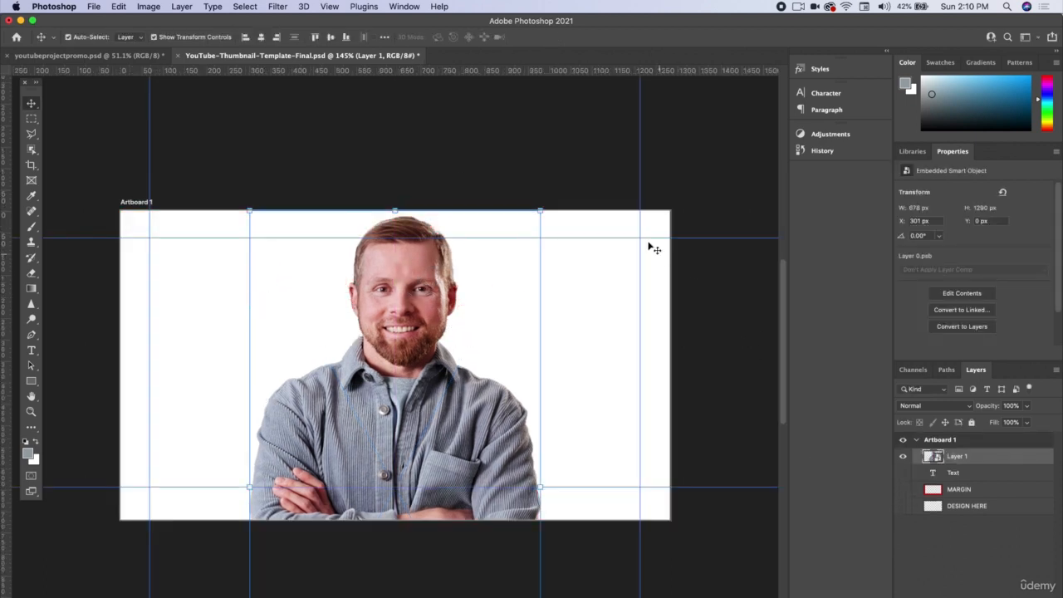
{"action": "left_click", "coordinate": [485, 125]}
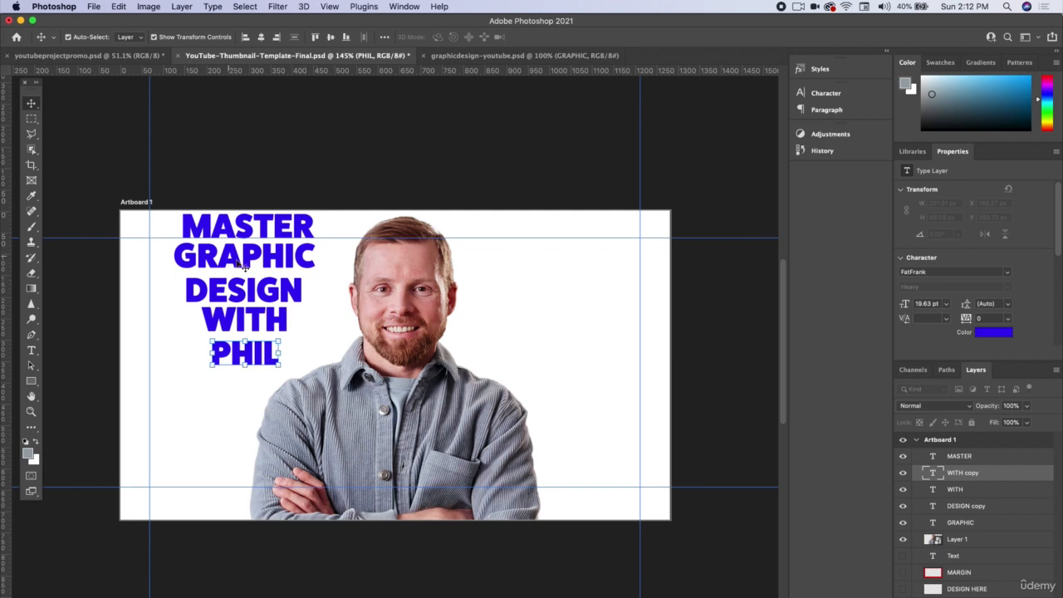
Step: Shrink the WITH line and the name below it to about 151 × 103 px and move them to the artboard's lower left
{"action": "left_click", "coordinate": [260, 322], "text": "shift"}
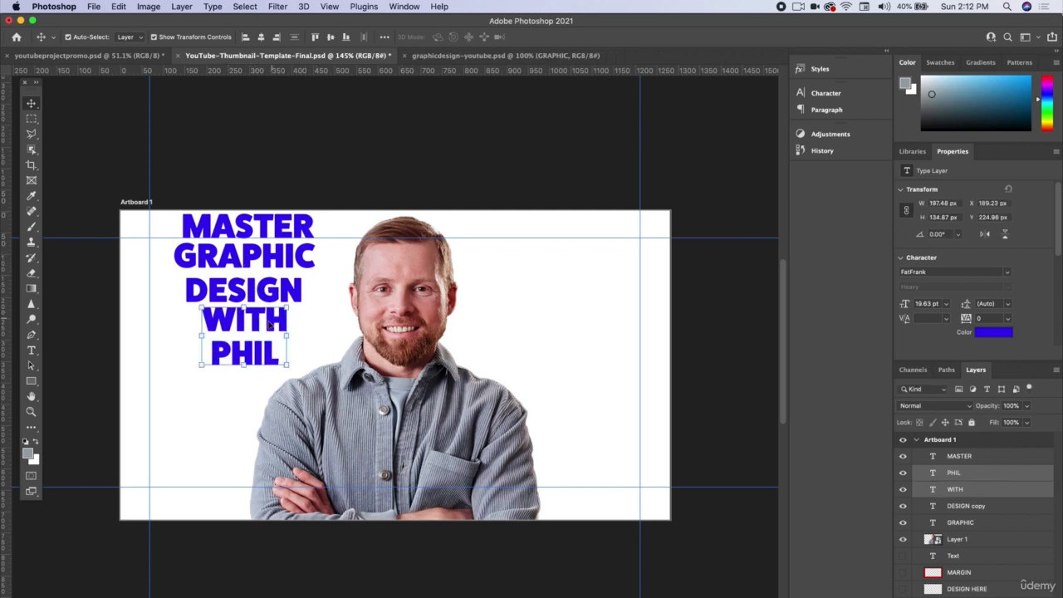
{"action": "left_click_drag", "start_coordinate": [260, 322], "coordinate": [240, 422]}
{"action": "key", "text": "Return"}
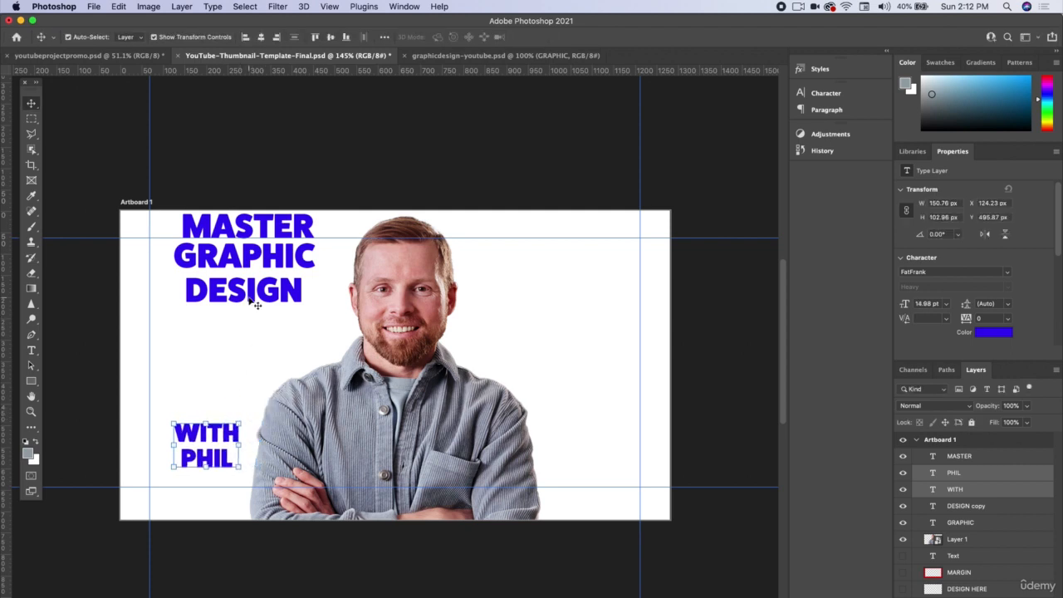
Step: Enlarge the MASTER, GRAPHIC and DESIGN lines to about 417 × 251 px, move them inside the margin guides and left-align them
{"action": "left_click_drag", "start_coordinate": [254, 301], "coordinate": [346, 332]}
{"action": "left_click", "coordinate": [266, 232], "text": "shift"}
{"action": "left_click", "coordinate": [282, 257], "text": "shift"}
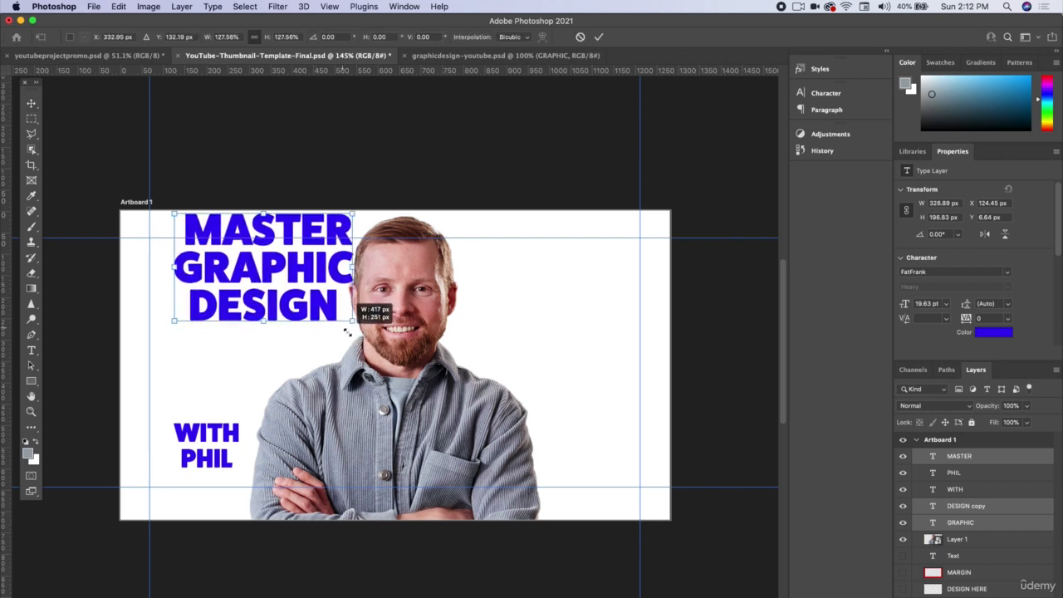
{"action": "left_click_drag", "start_coordinate": [307, 263], "coordinate": [263, 304]}
{"action": "key", "text": "Return"}
{"action": "left_click_drag", "start_coordinate": [273, 341], "coordinate": [267, 341]}
{"action": "left_click", "coordinate": [292, 162]}
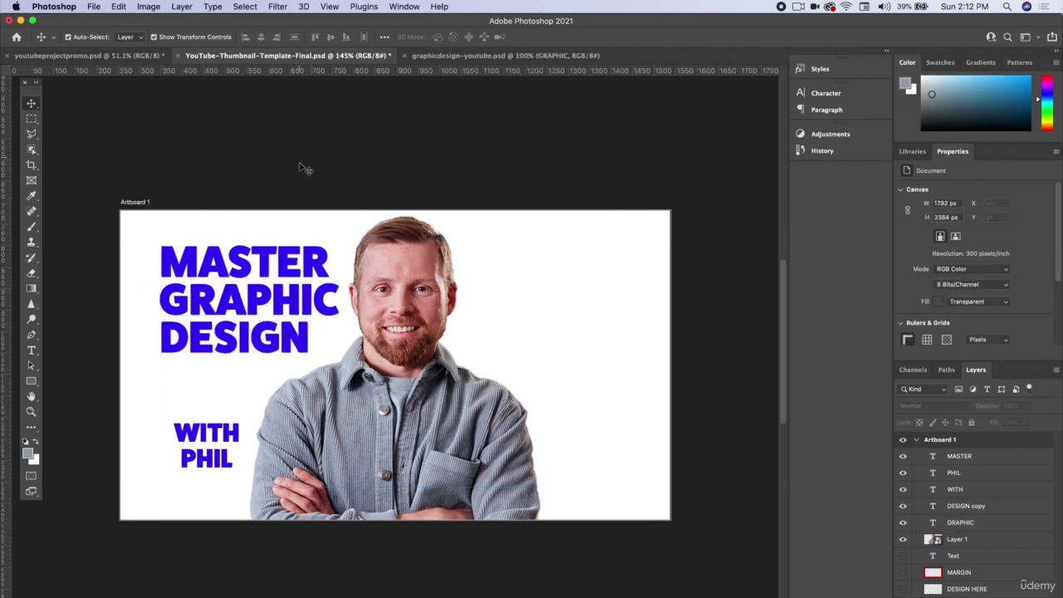
Step: Shift the WITH line and the name below it left so both align with the heading's left edge
{"action": "left_click_drag", "start_coordinate": [213, 423], "coordinate": [201, 423]}
{"action": "left_click", "coordinate": [209, 507]}
{"action": "left_click_drag", "start_coordinate": [208, 465], "coordinate": [190, 460]}
{"action": "left_click", "coordinate": [253, 586]}
{"action": "left_click", "coordinate": [609, 341]}
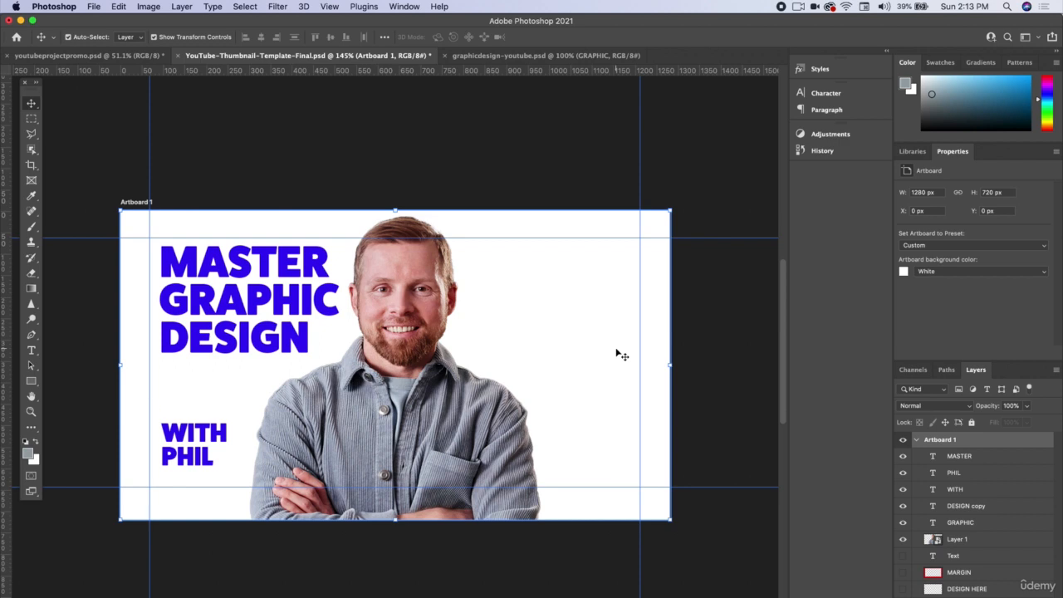
Step: Skew the MASTER, GRAPHIC and DESIGN lines together so their right side slants upward
{"action": "left_click", "coordinate": [262, 261]}
{"action": "left_click", "coordinate": [269, 336], "text": "shift"}
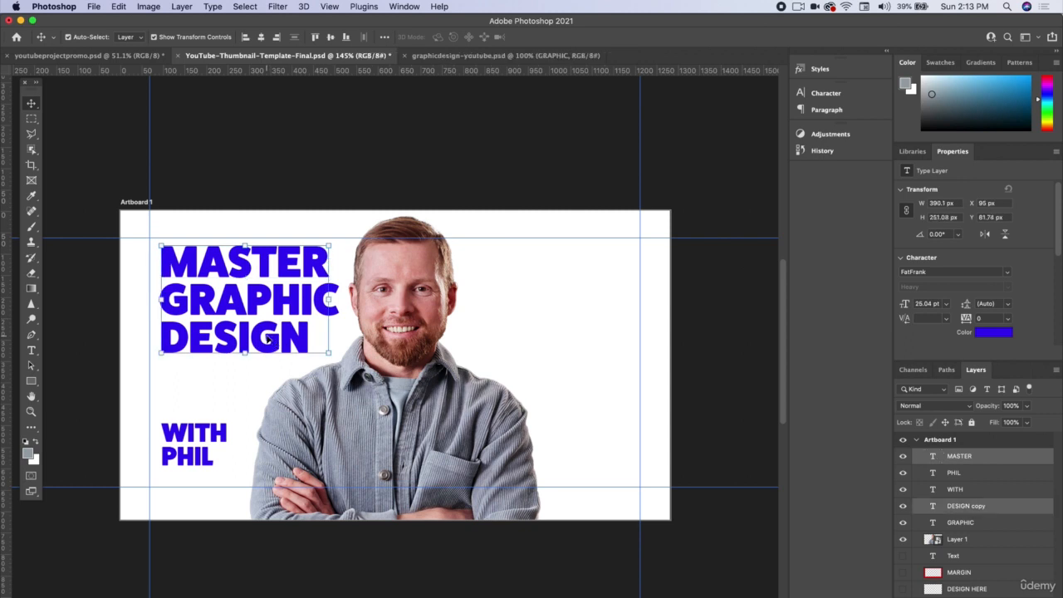
{"action": "left_click", "coordinate": [268, 305], "text": "shift"}
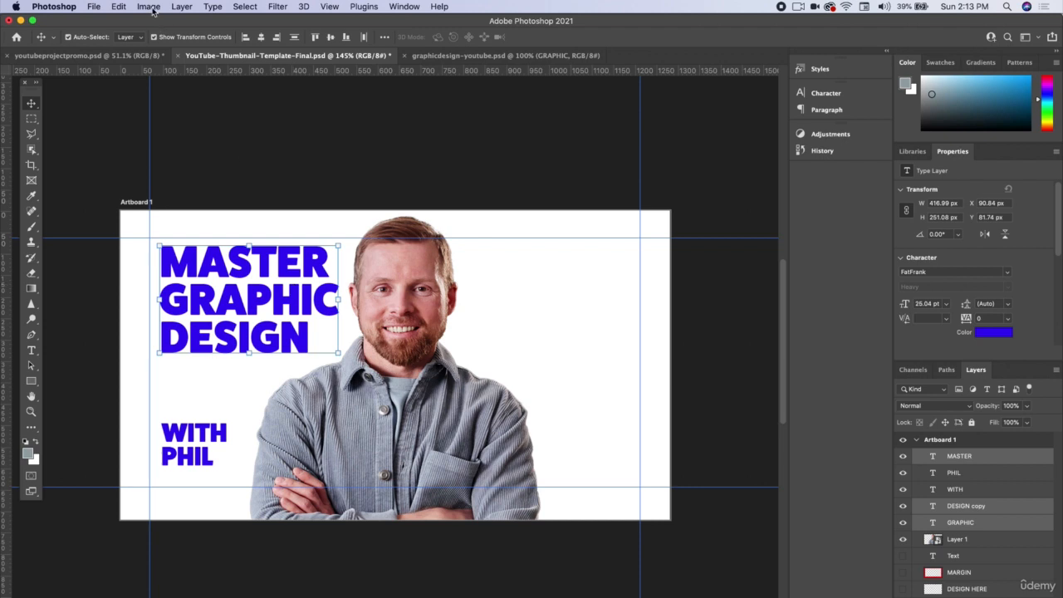
{"action": "left_click", "coordinate": [119, 5]}
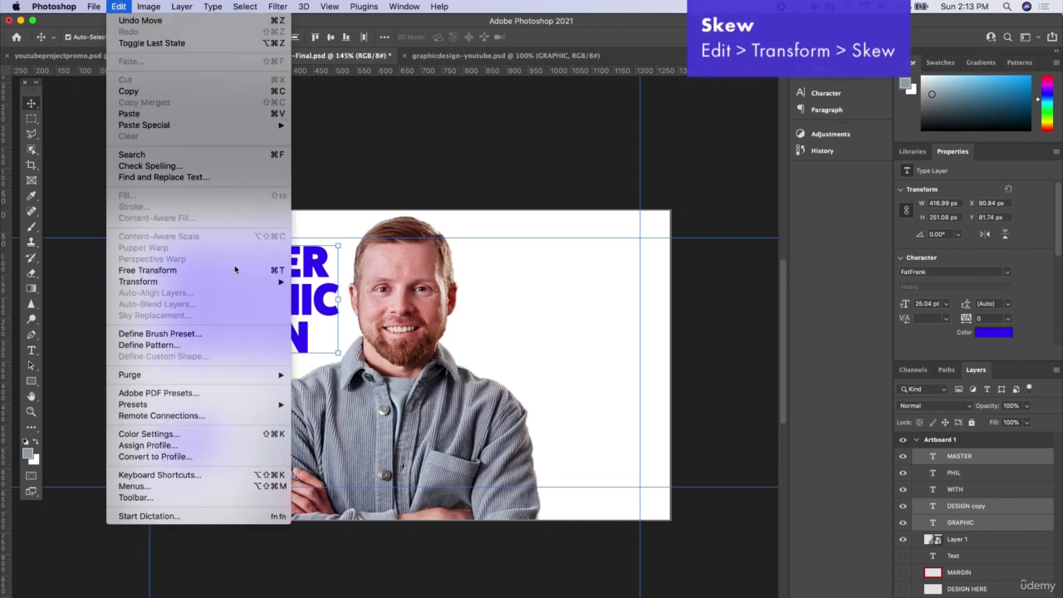
{"action": "mouse_move", "coordinate": [238, 283]}
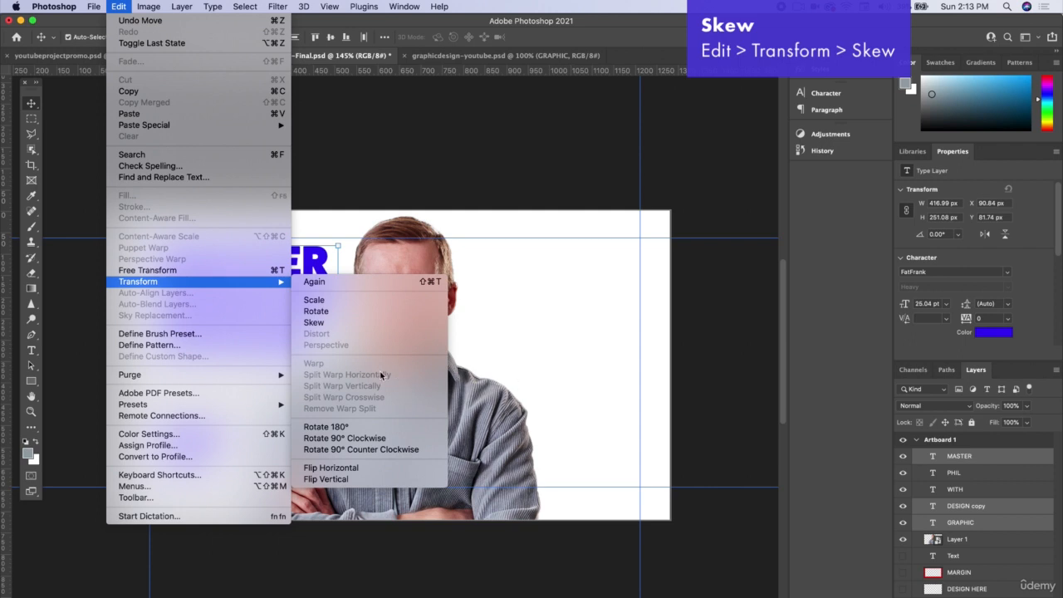
{"action": "left_click", "coordinate": [314, 322]}
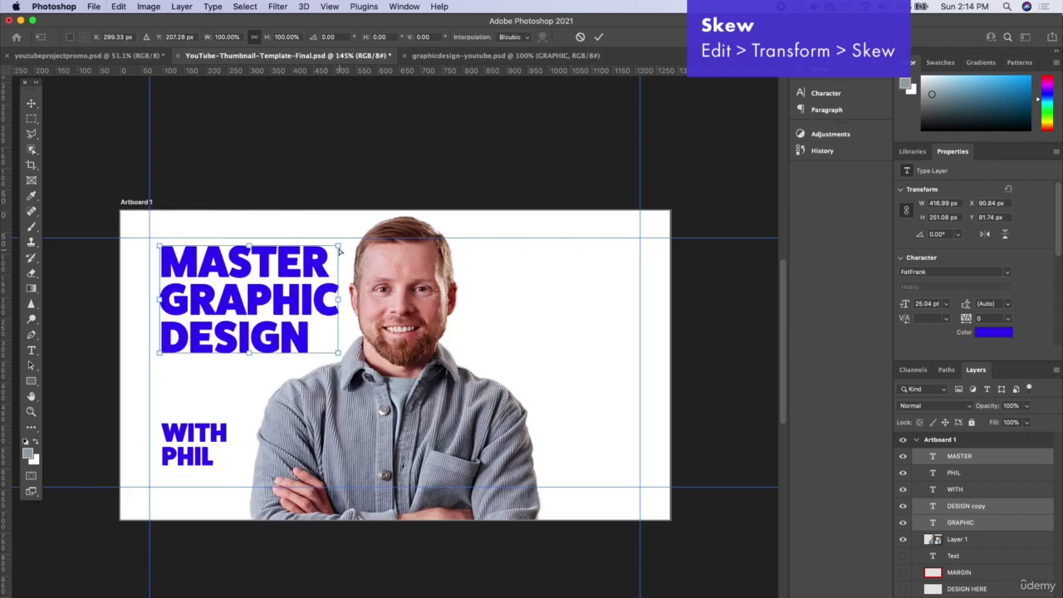
{"action": "left_click_drag", "start_coordinate": [338, 246], "coordinate": [338, 244]}
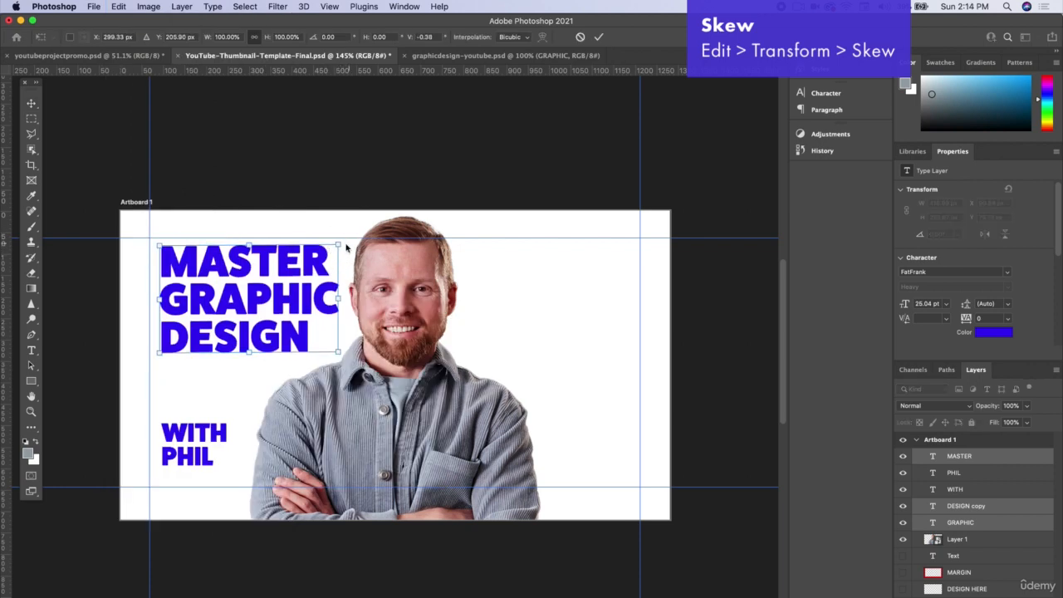
{"action": "mouse_move", "coordinate": [338, 246]}
{"action": "left_mouse_down"}
{"action": "mouse_move", "coordinate": [339, 222]}
{"action": "mouse_move", "coordinate": [337, 255]}
{"action": "mouse_move", "coordinate": [302, 246]}
{"action": "mouse_move", "coordinate": [338, 249]}
{"action": "mouse_move", "coordinate": [339, 226]}
{"action": "left_mouse_up"}
{"action": "key", "text": "Return"}
Step: Stagger the slanted heading with GRAPHIC indented right of MASTER and DESIGN, fine-tune the line positions, and shift the man slightly right
{"action": "left_click_drag", "start_coordinate": [246, 294], "coordinate": [264, 295]}
{"action": "left_click_drag", "start_coordinate": [252, 346], "coordinate": [240, 347]}
{"action": "left_click_drag", "start_coordinate": [258, 264], "coordinate": [251, 264]}
{"action": "left_click_drag", "start_coordinate": [415, 268], "coordinate": [423, 268]}
{"action": "left_click", "coordinate": [267, 149]}
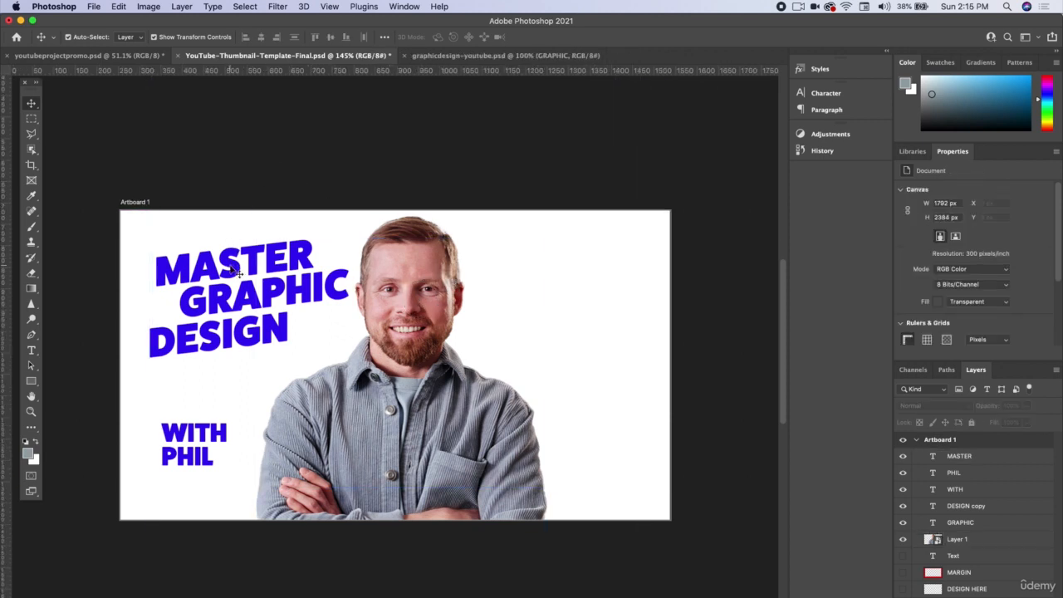
{"action": "left_click_drag", "start_coordinate": [230, 267], "coordinate": [231, 262]}
{"action": "left_click_drag", "start_coordinate": [236, 339], "coordinate": [237, 338]}
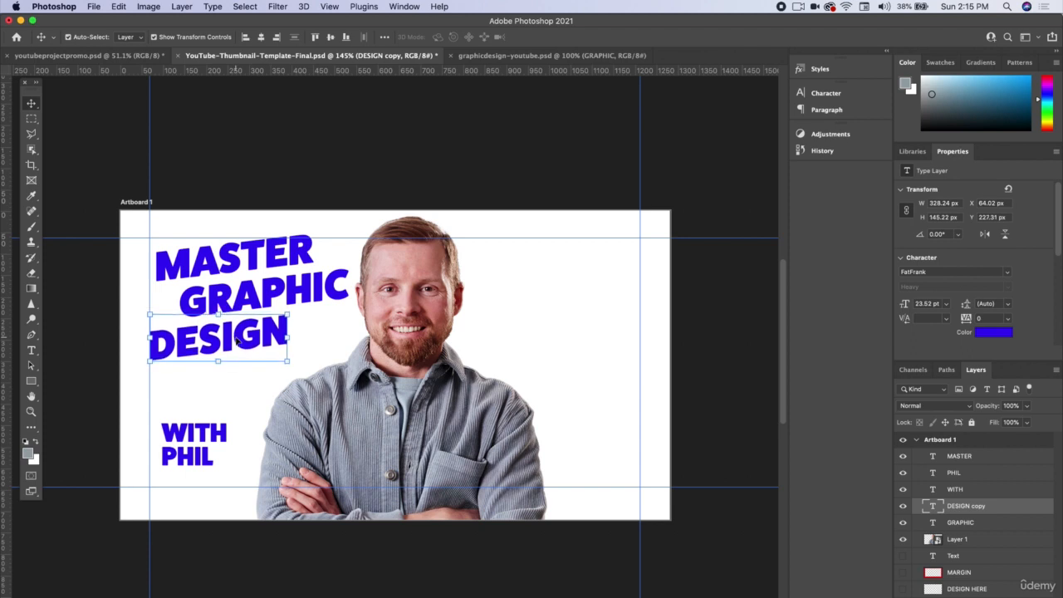
Step: Add a 5 px outside stroke in dark grey #262626 to the MASTER text layer
{"action": "left_click", "coordinate": [259, 266]}
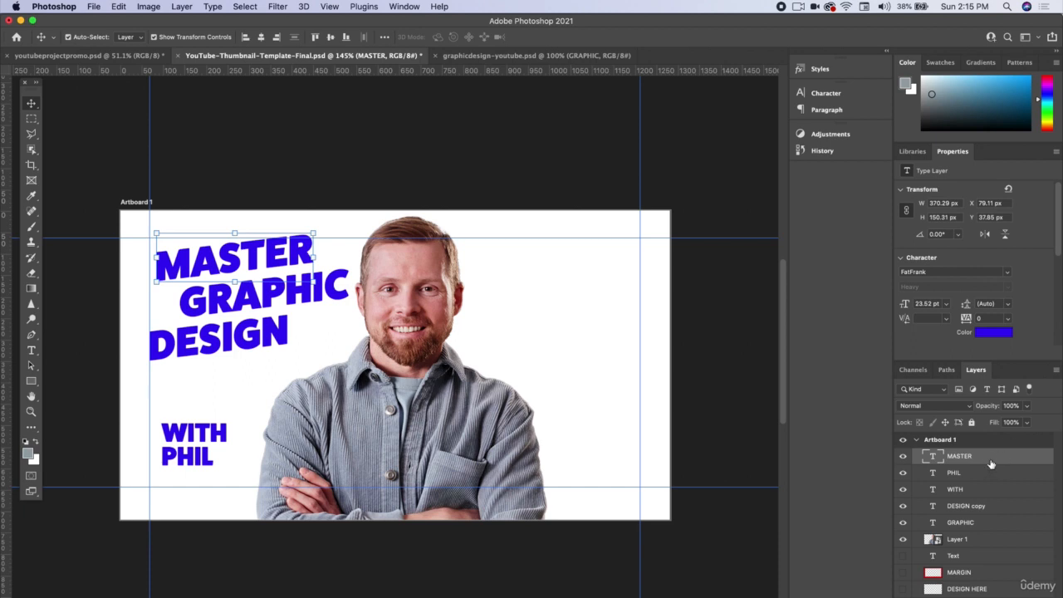
{"action": "left_click", "coordinate": [903, 457]}
{"action": "left_click", "coordinate": [903, 456]}
{"action": "double_click", "coordinate": [1001, 459]}
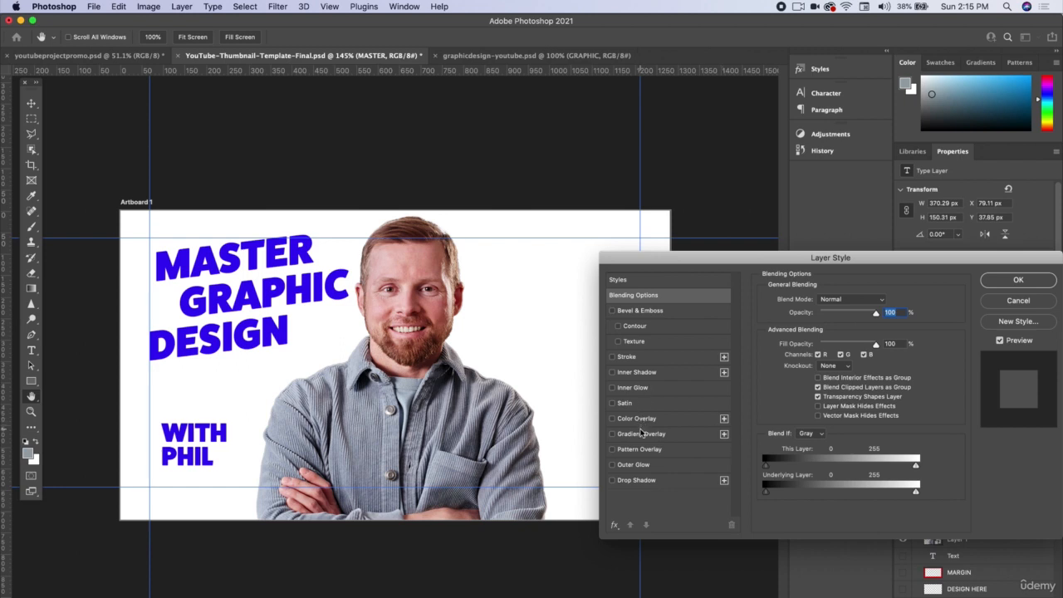
{"action": "left_click", "coordinate": [628, 356]}
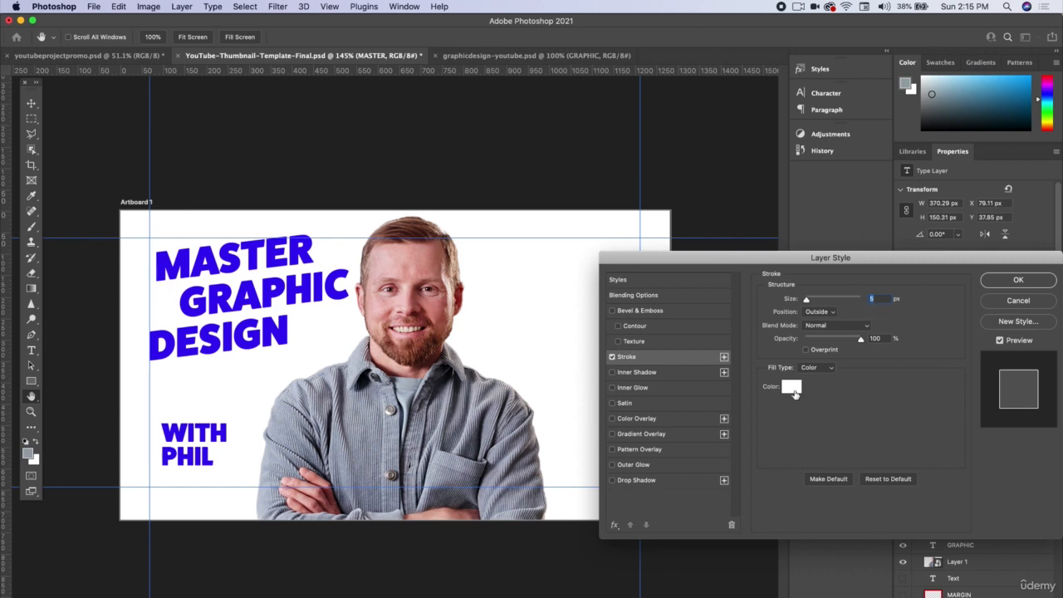
{"action": "left_click", "coordinate": [791, 388]}
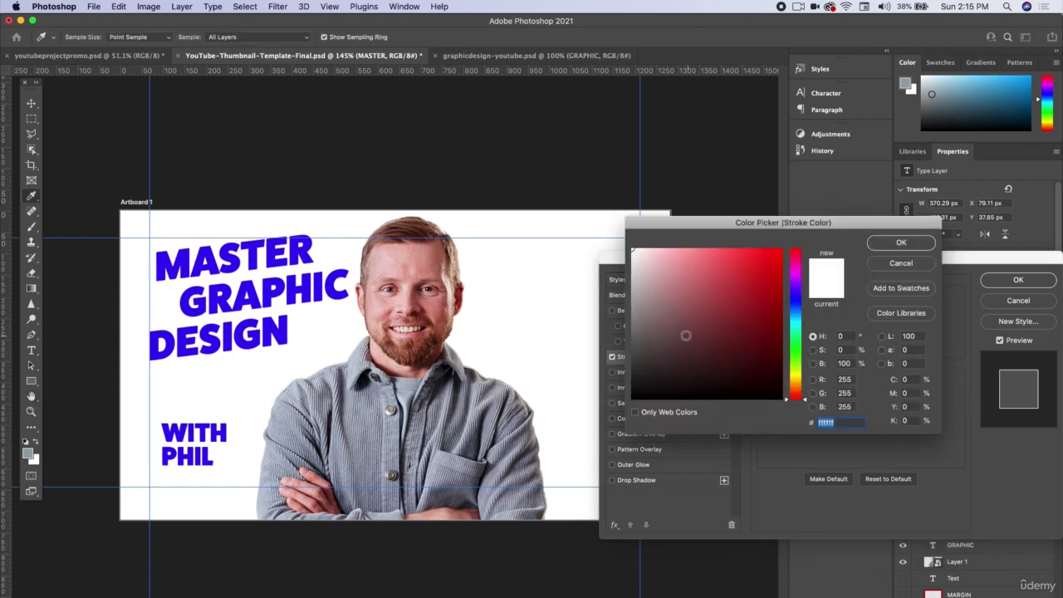
{"action": "left_click", "coordinate": [632, 376]}
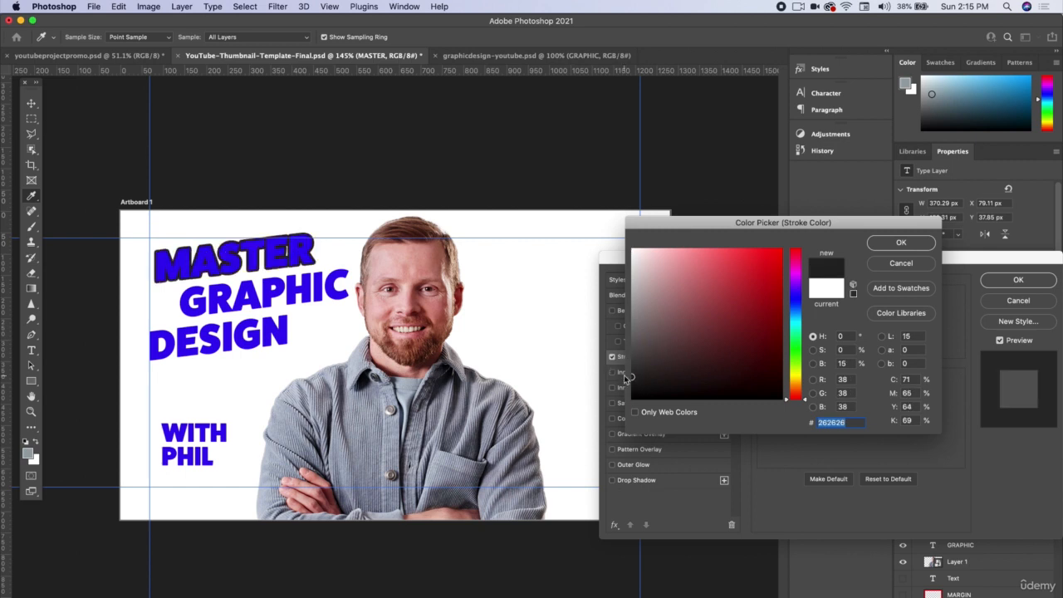
{"action": "left_click", "coordinate": [897, 247]}
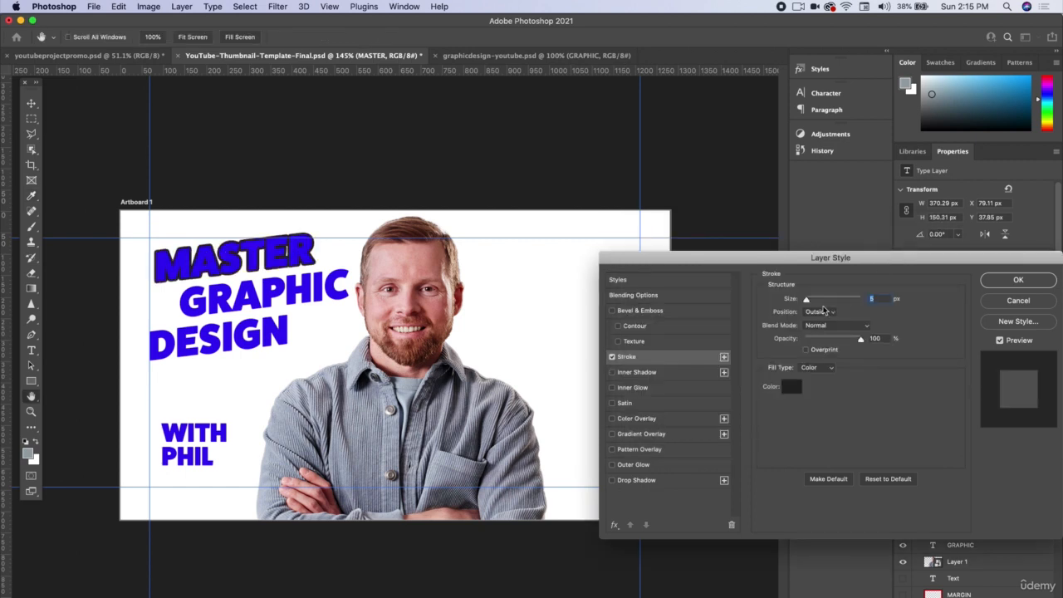
{"action": "left_click", "coordinate": [1000, 282]}
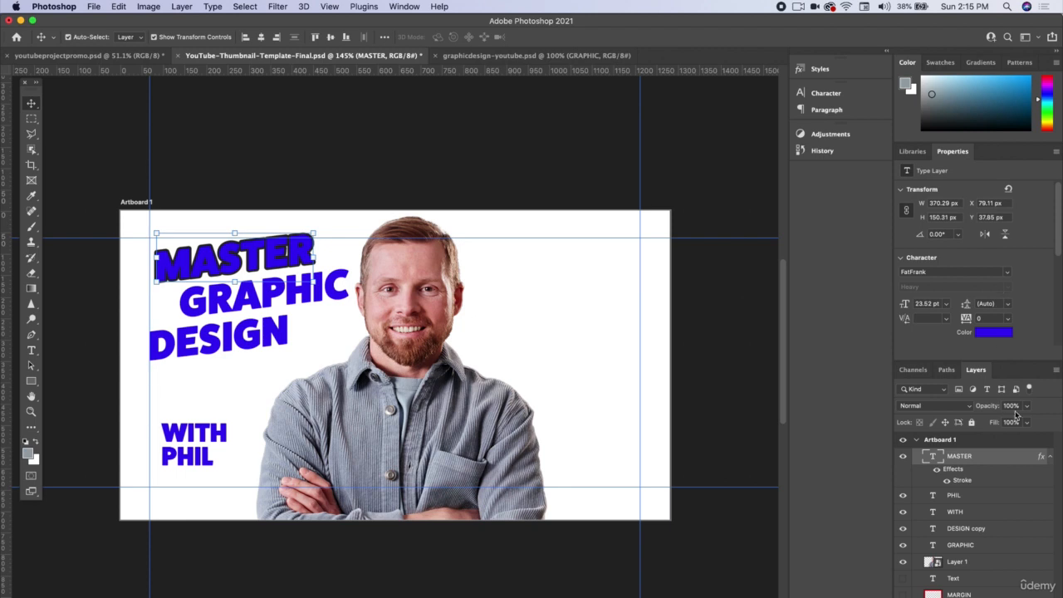
Step: Set the MASTER layer's fill to 0% so only its outline shows, and change its stroke position to Center
{"action": "left_click_drag", "start_coordinate": [1027, 425], "coordinate": [963, 432]}
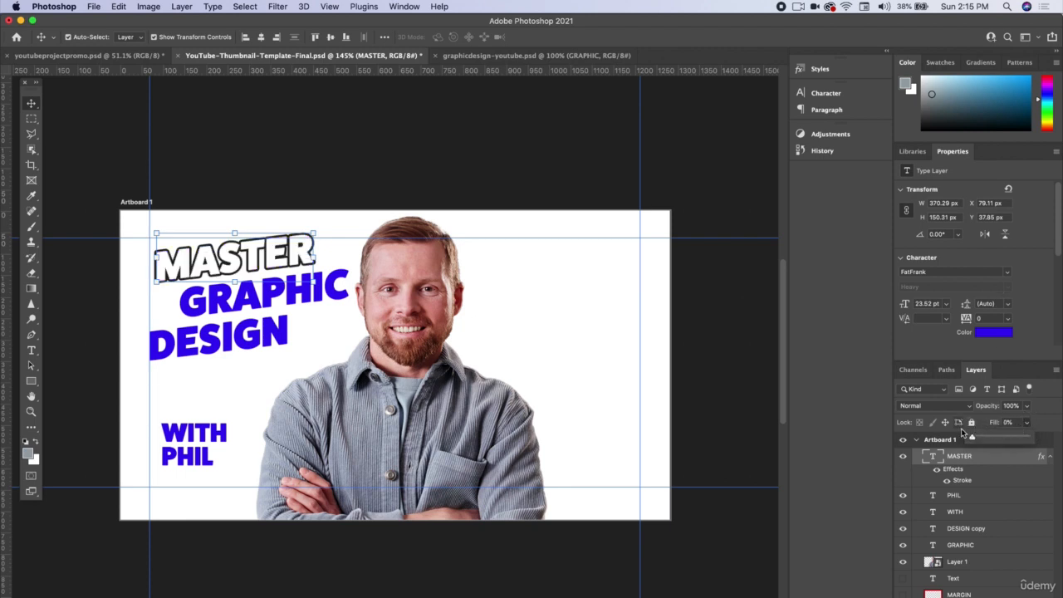
{"action": "double_click", "coordinate": [1007, 459]}
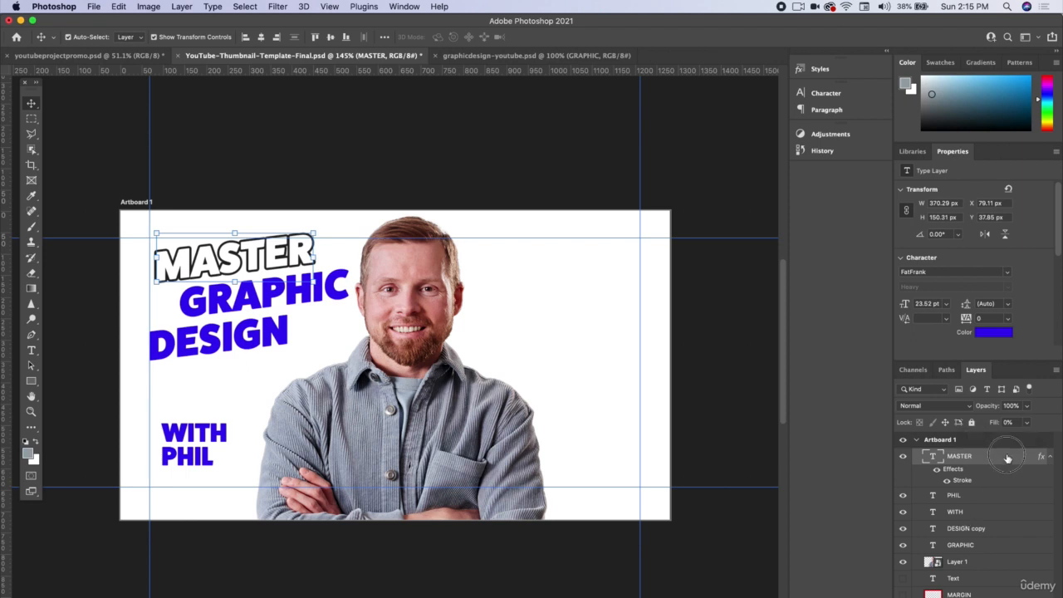
{"action": "left_click", "coordinate": [649, 361]}
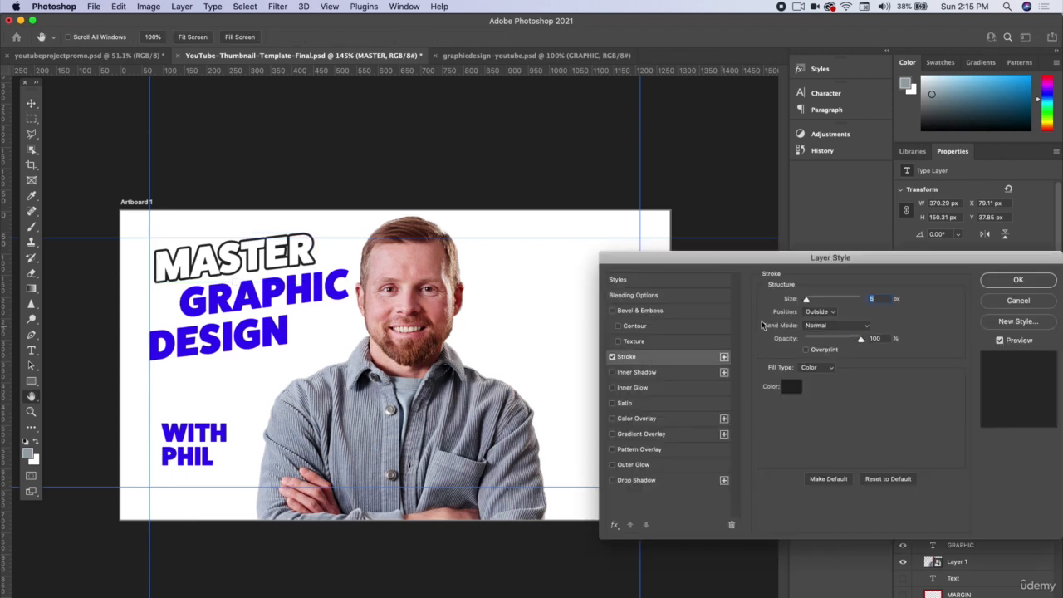
{"action": "left_click", "coordinate": [839, 325]}
{"action": "left_click", "coordinate": [822, 310]}
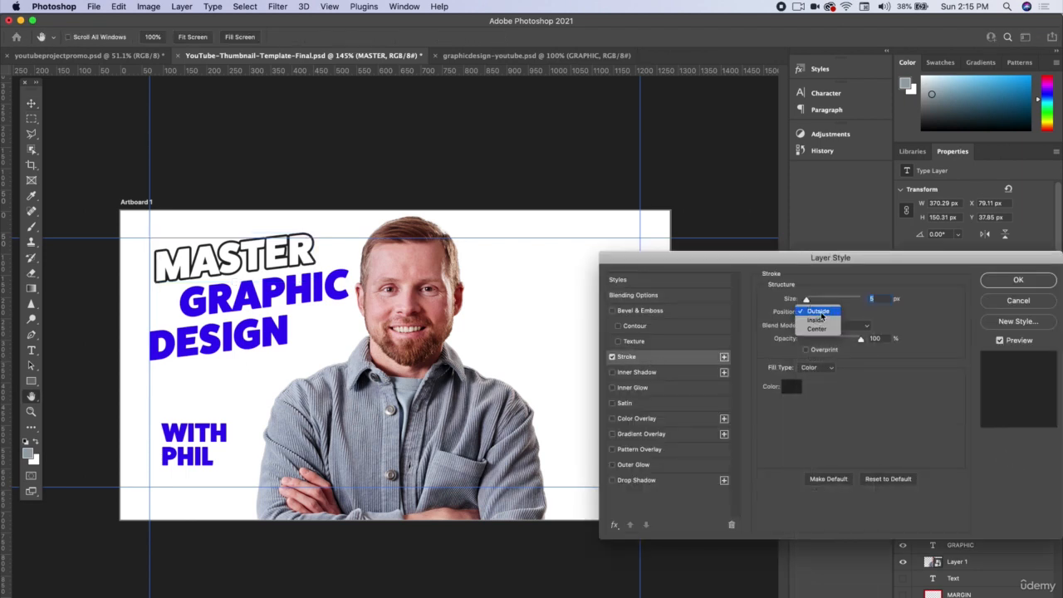
{"action": "left_click", "coordinate": [821, 322]}
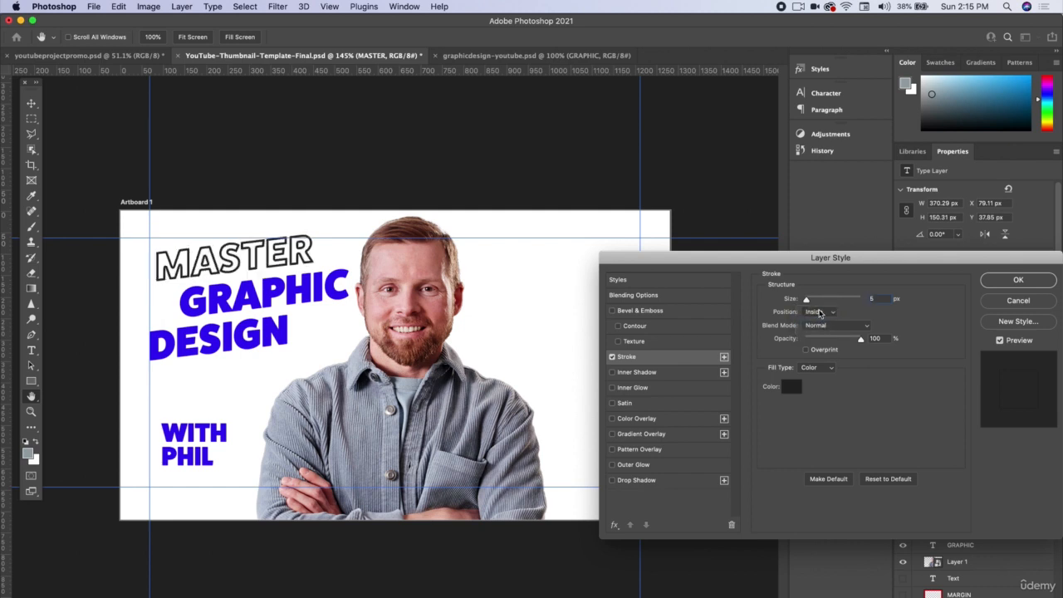
{"action": "left_click", "coordinate": [819, 311]}
{"action": "left_click", "coordinate": [819, 324]}
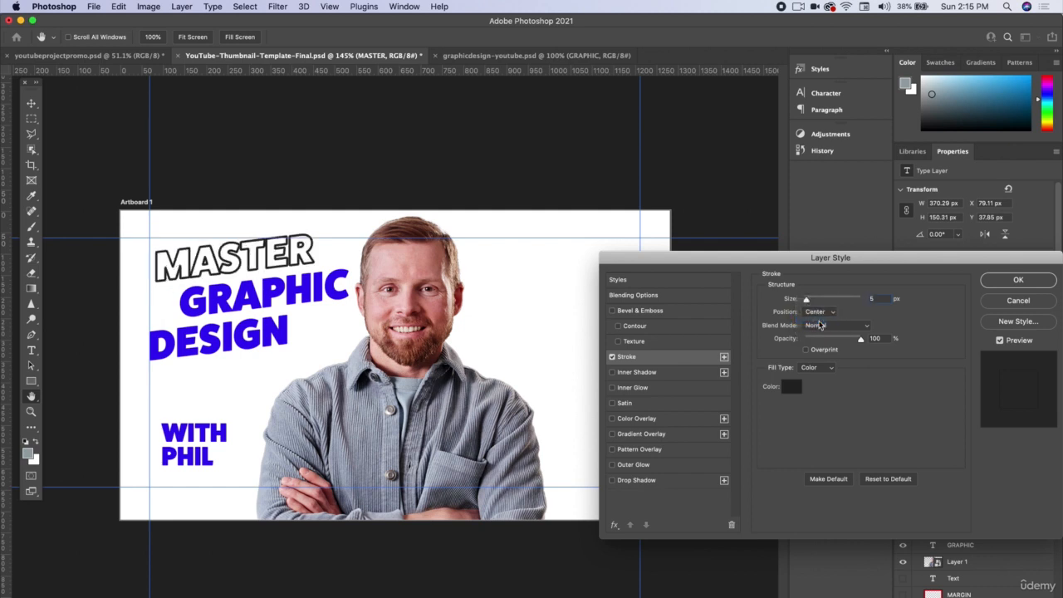
{"action": "left_click", "coordinate": [1013, 282]}
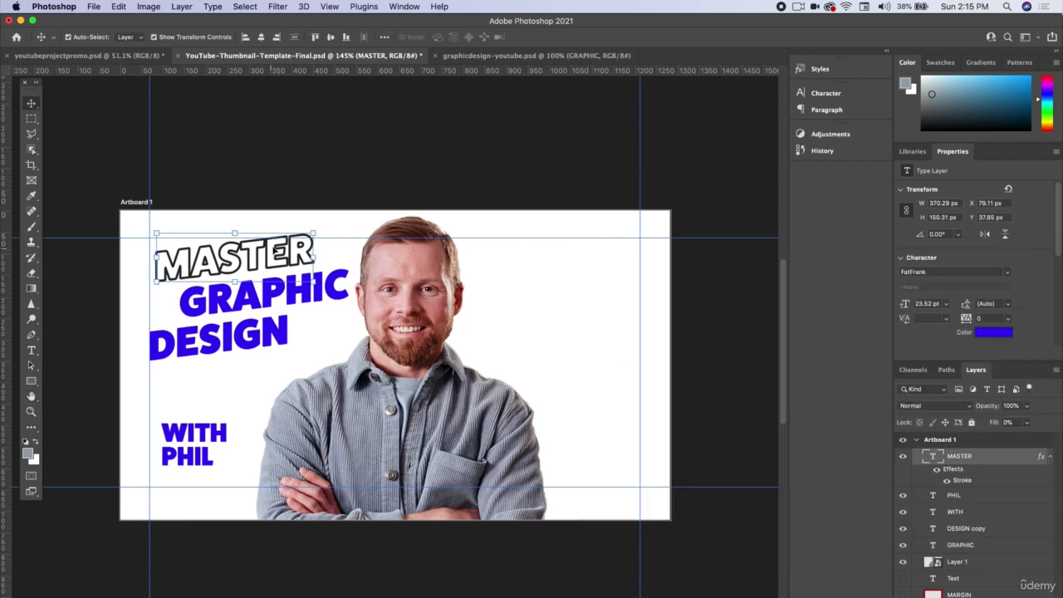
Step: Set the tracking of the MASTER text to 50
{"action": "left_click", "coordinate": [993, 317]}
{"action": "left_click", "coordinate": [1009, 319]}
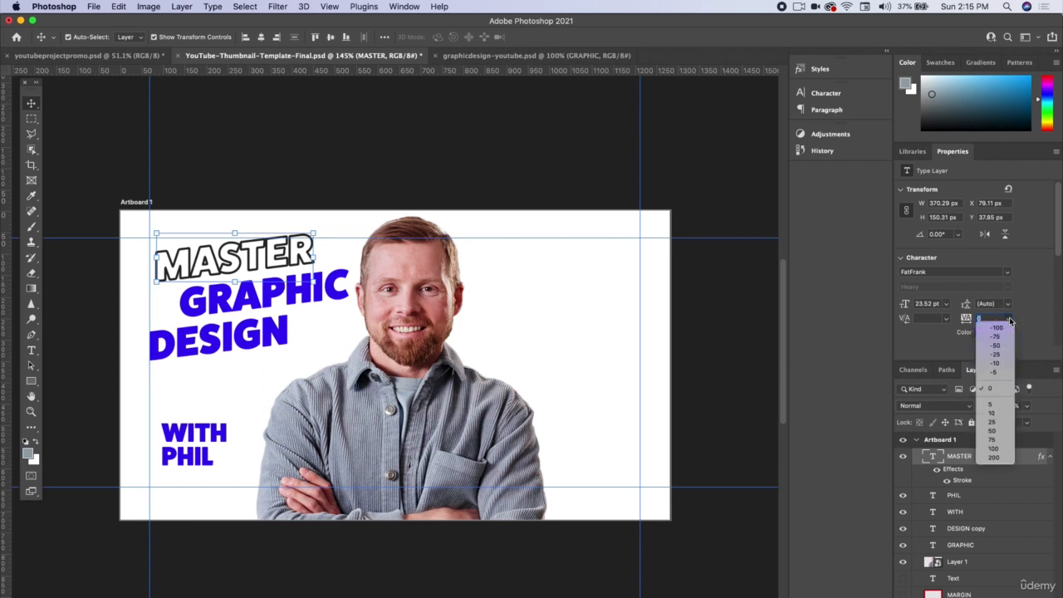
{"action": "left_click", "coordinate": [992, 431]}
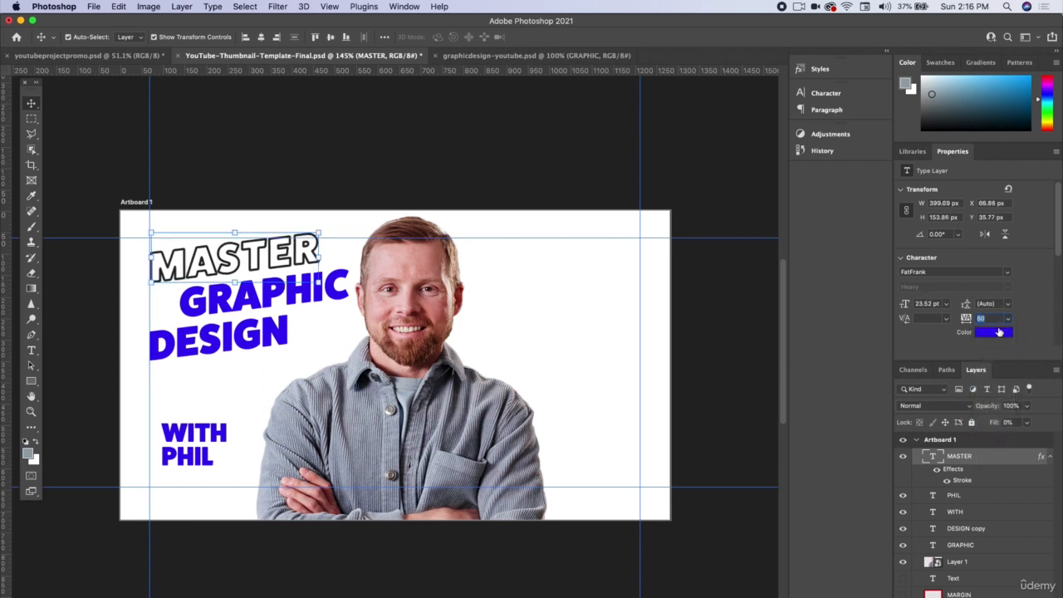
Step: Reduce the stroke size on the MASTER text to give it a thinner outline
{"action": "double_click", "coordinate": [1004, 461]}
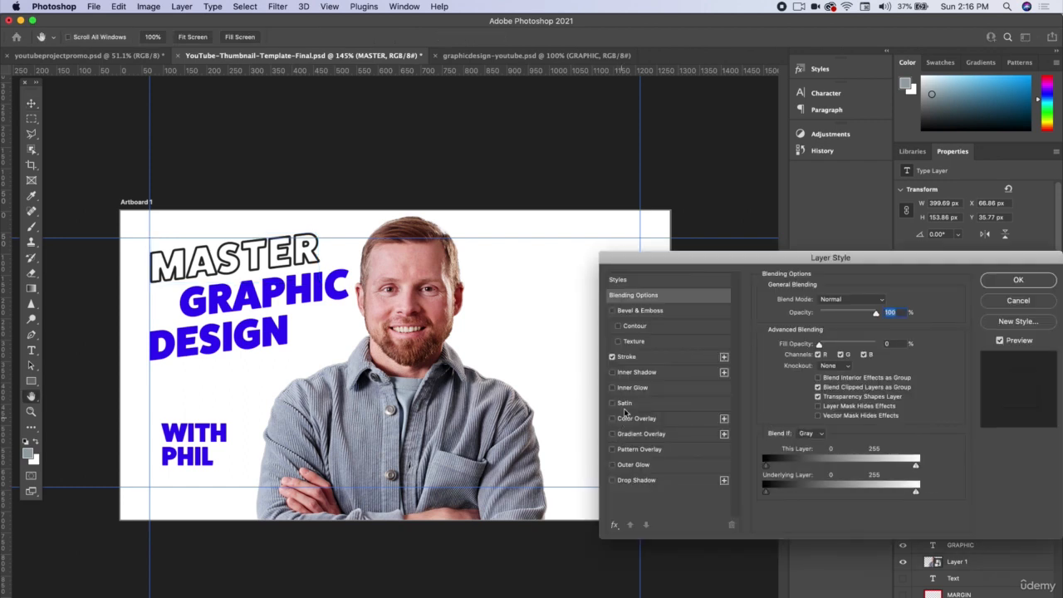
{"action": "left_click", "coordinate": [634, 359]}
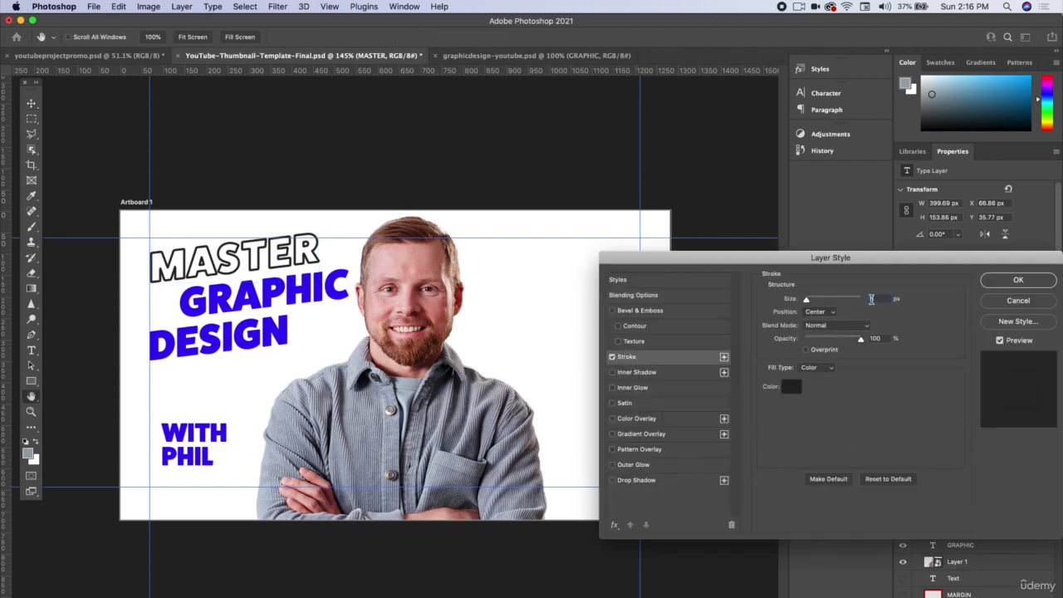
{"action": "key", "text": "Return"}
{"action": "left_click", "coordinate": [382, 166]}
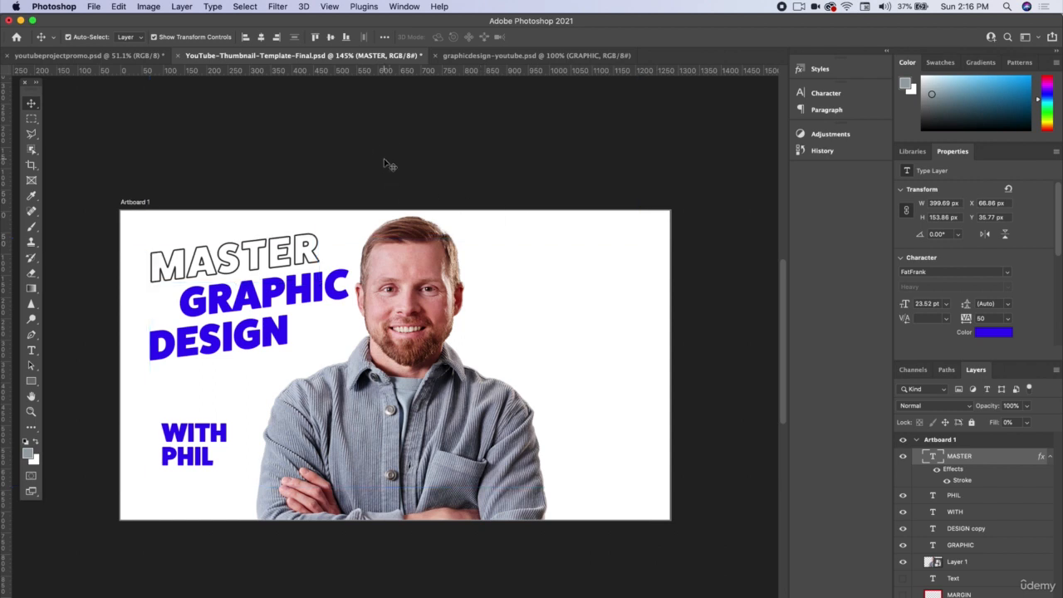
{"action": "left_click_drag", "start_coordinate": [246, 342], "coordinate": [262, 359]}
{"action": "key", "text": "super+z"}
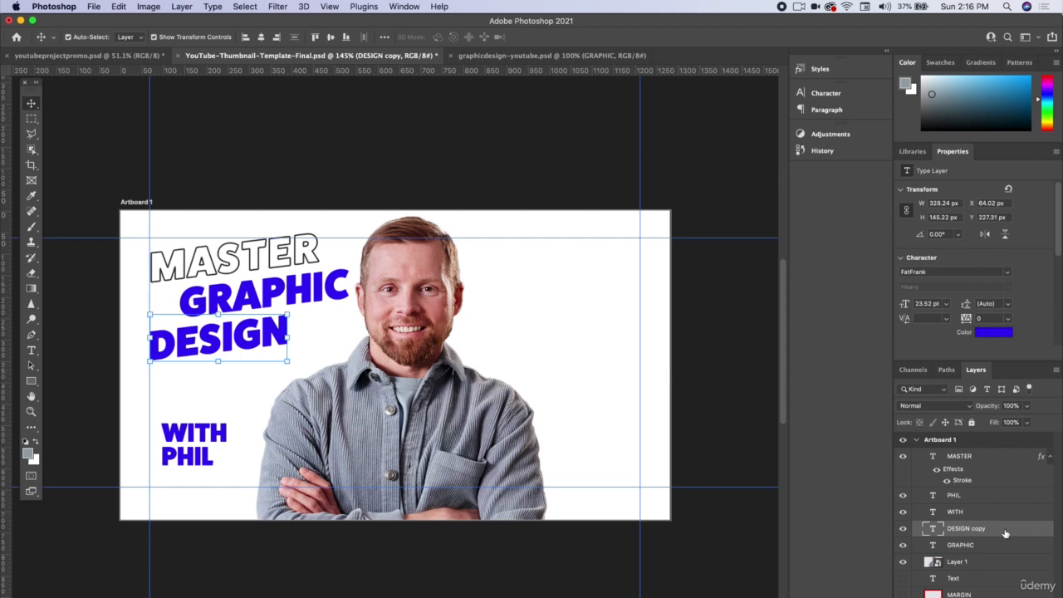
Step: Save the MASTER layer's effects and blending options as a new style named "outlined" and add it to the current library
{"action": "left_click", "coordinate": [282, 250]}
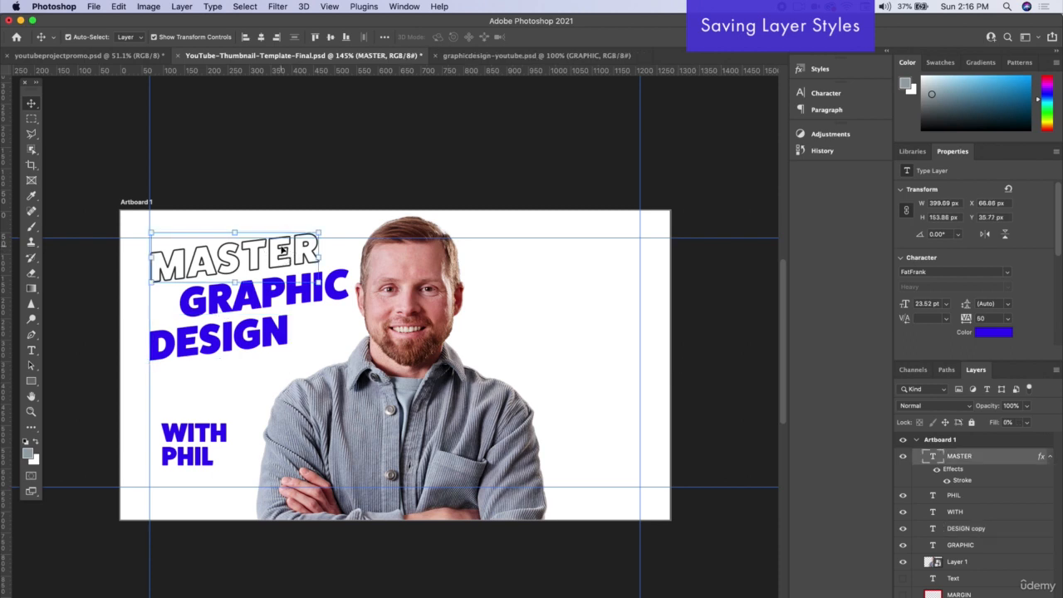
{"action": "double_click", "coordinate": [1004, 460]}
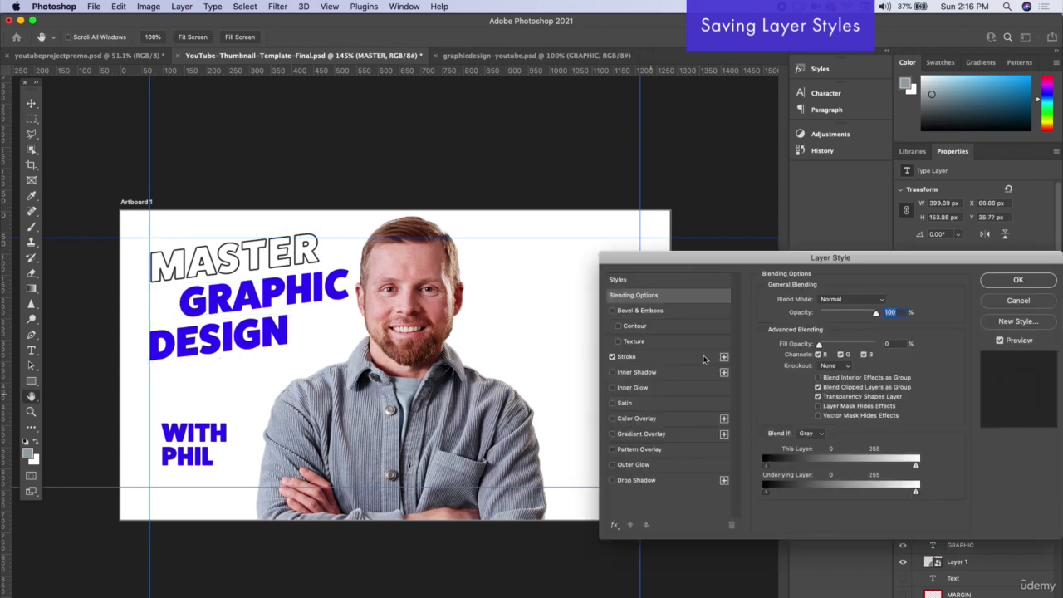
{"action": "left_click_drag", "start_coordinate": [858, 260], "coordinate": [778, 268]}
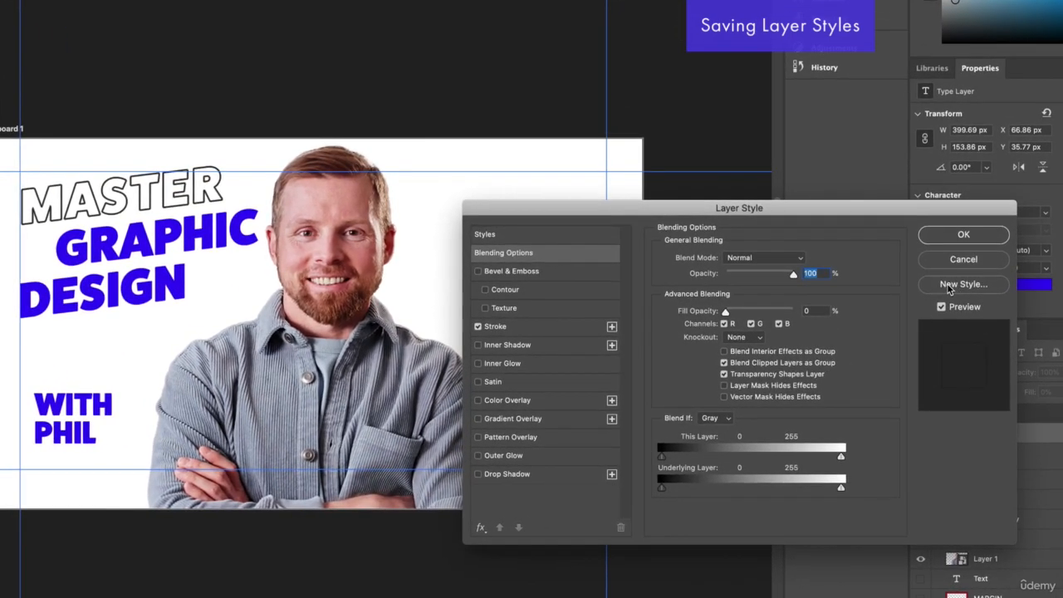
{"action": "left_click", "coordinate": [949, 286]}
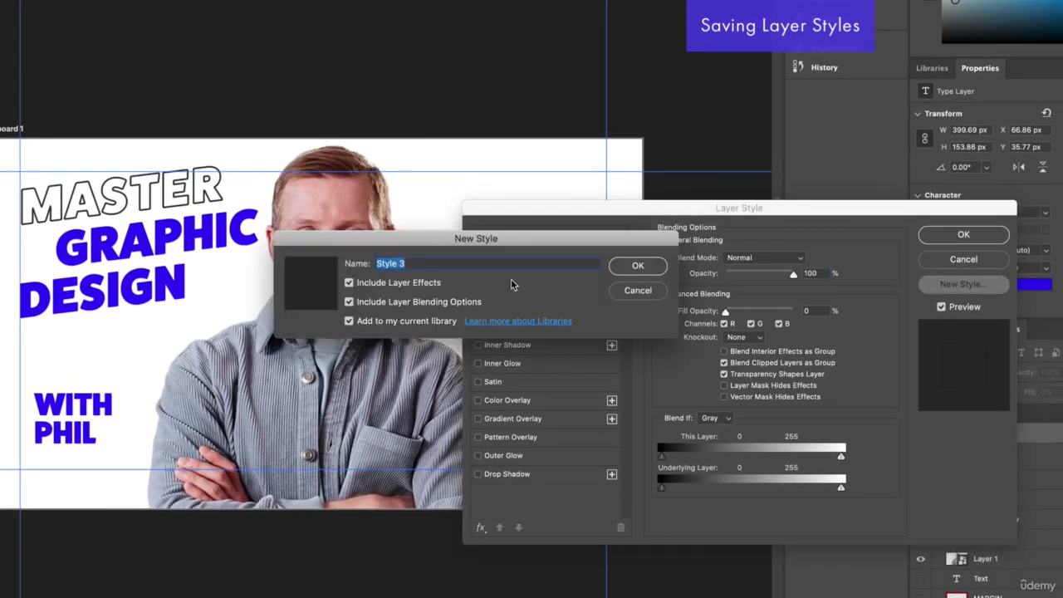
{"action": "type", "text": "outlined"}
{"action": "left_click", "coordinate": [639, 268]}
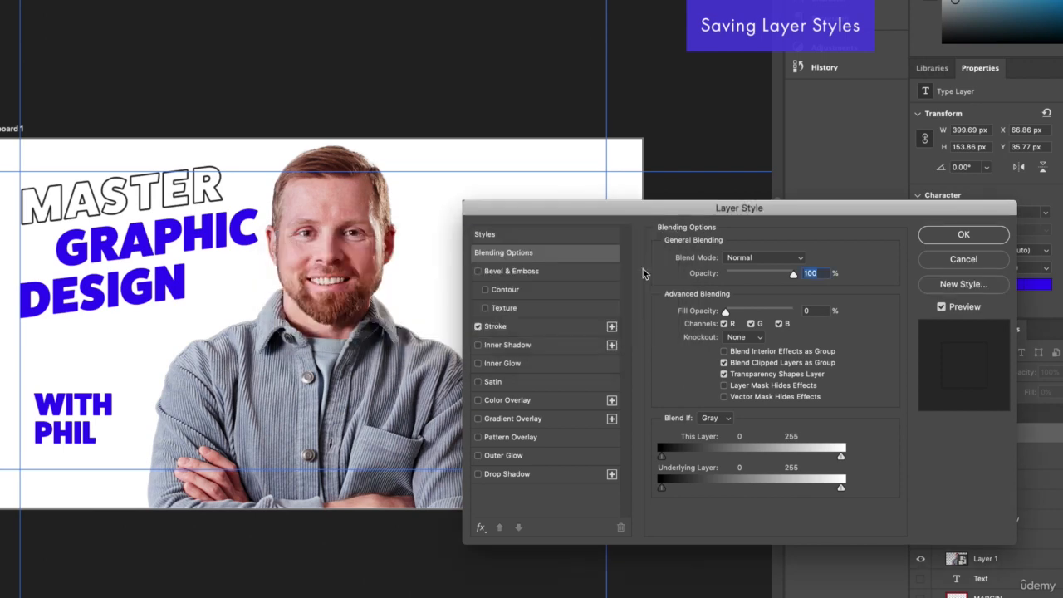
{"action": "left_click", "coordinate": [978, 240]}
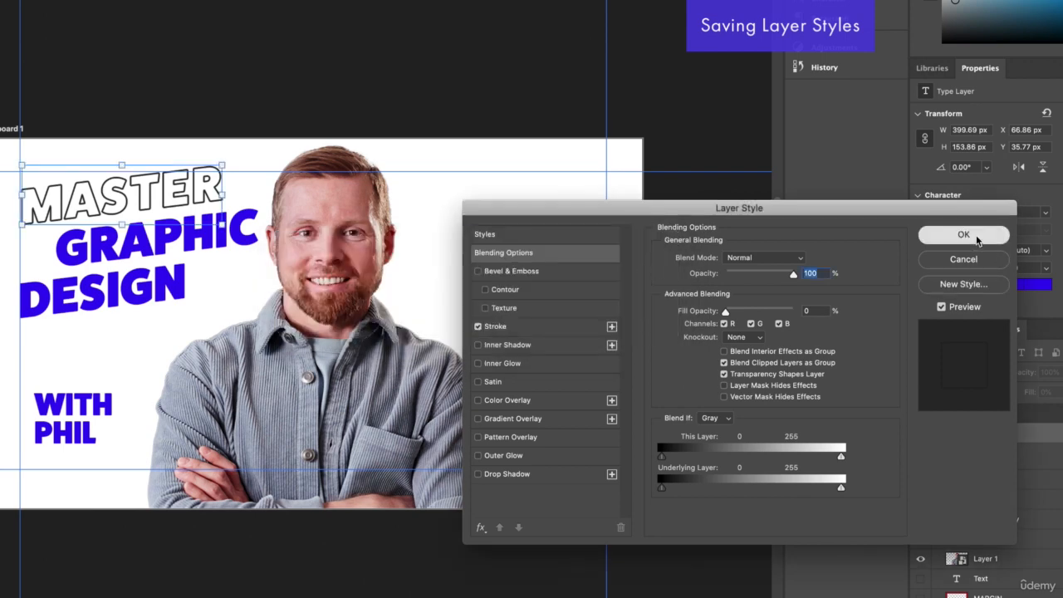
Step: Apply the saved dark outline layer style to the DESIGN text
{"action": "left_click", "coordinate": [112, 300]}
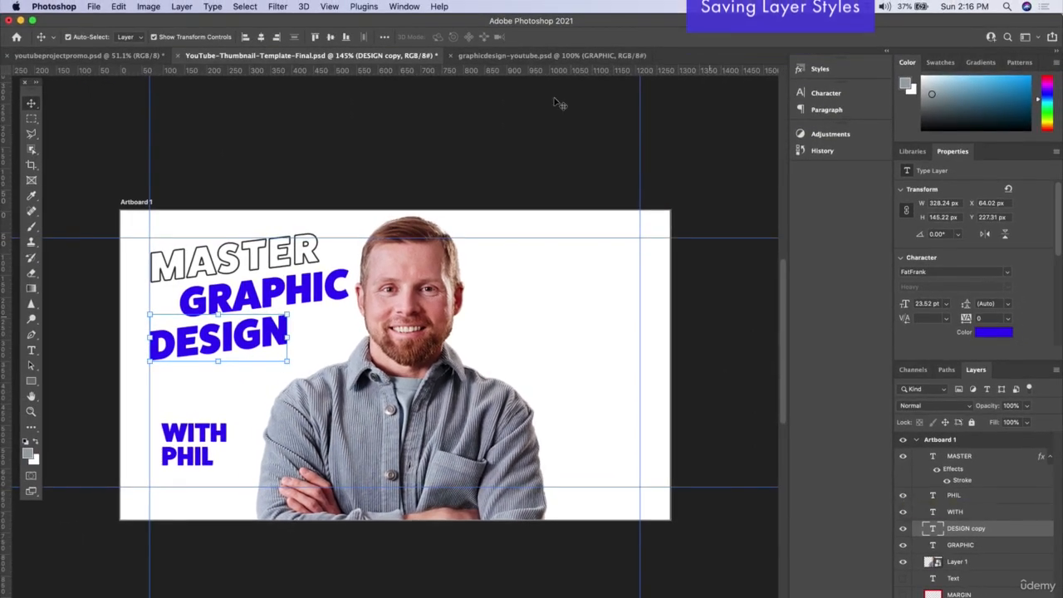
{"action": "left_click", "coordinate": [402, 7]}
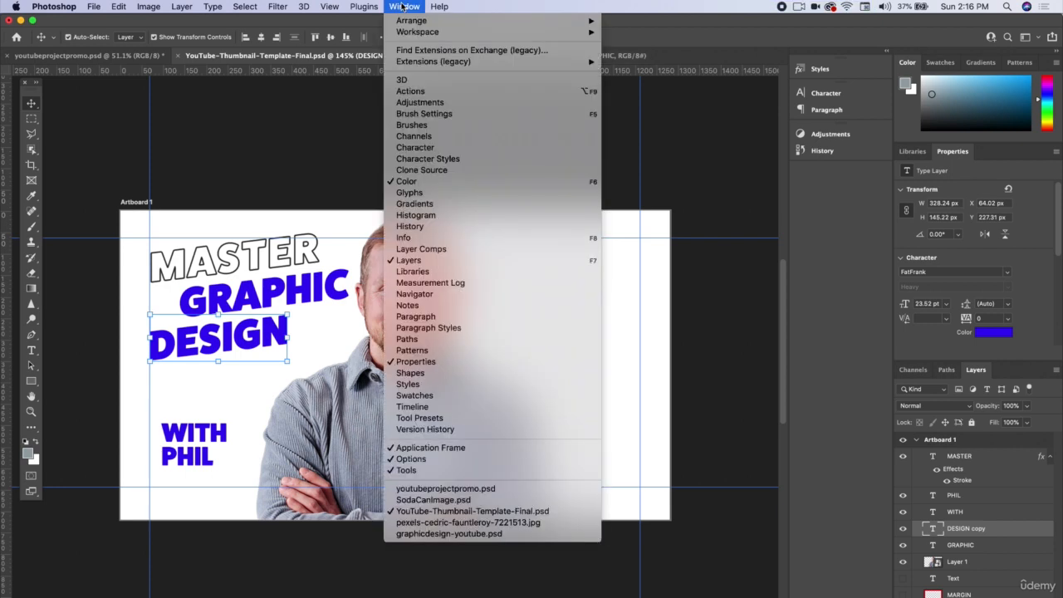
{"action": "left_click", "coordinate": [471, 271]}
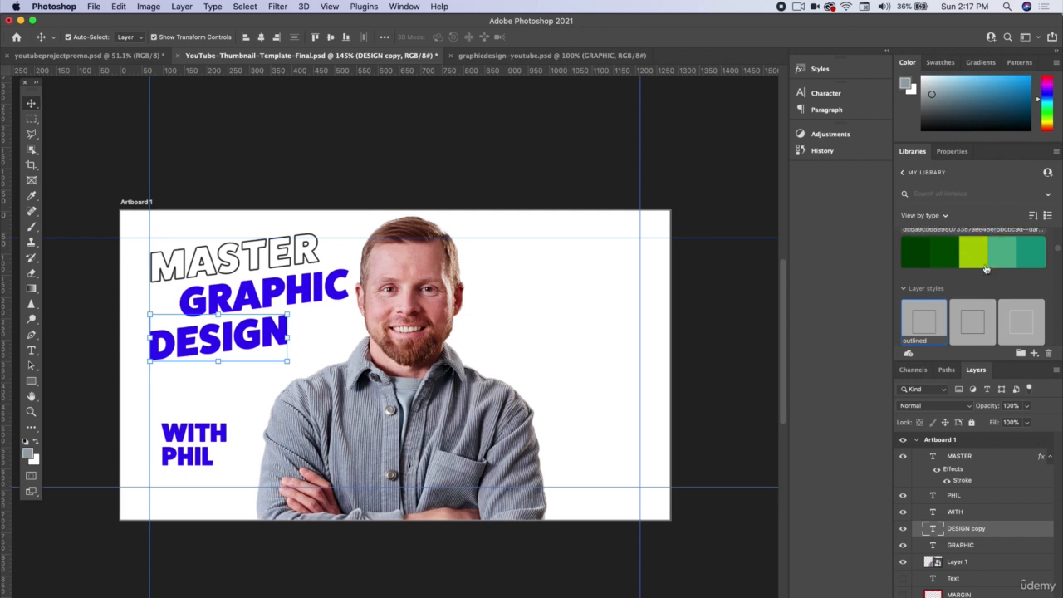
{"action": "scroll", "coordinate": [980, 274], "scroll_direction": "down", "scroll_amount": 2}
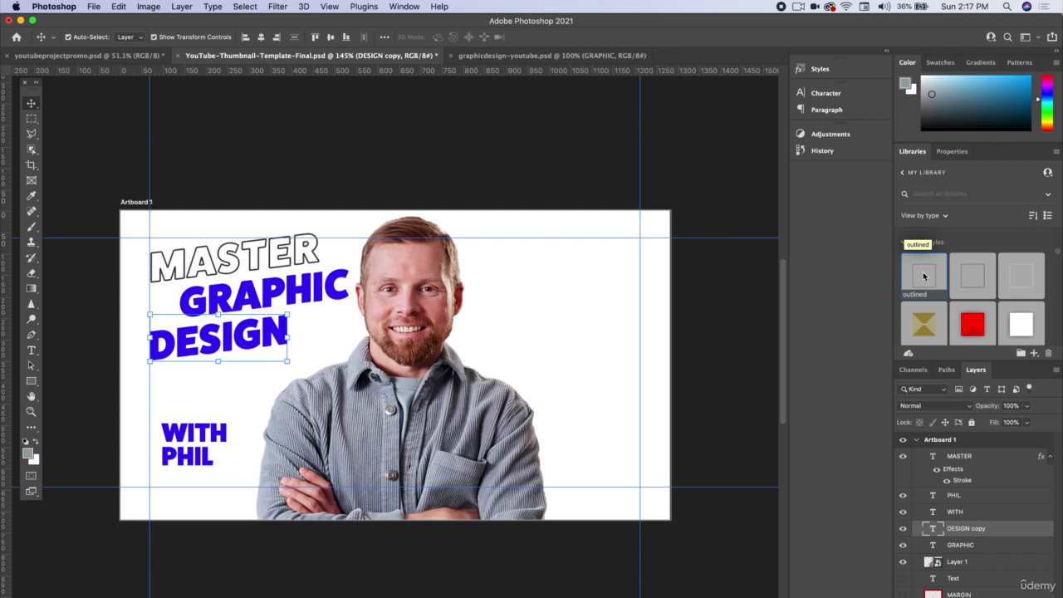
{"action": "left_click", "coordinate": [405, 6]}
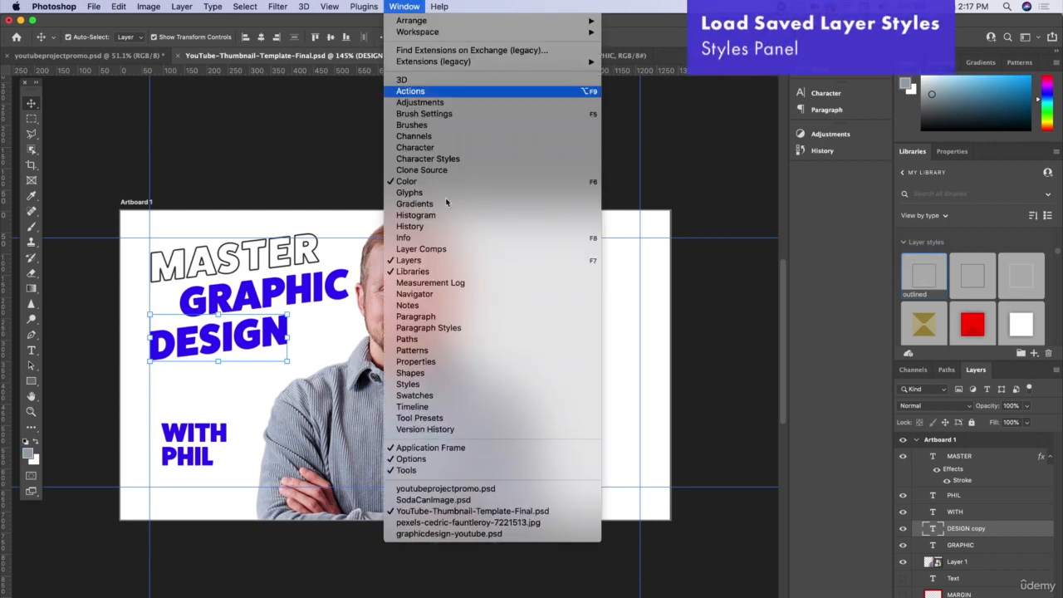
{"action": "left_click", "coordinate": [479, 388]}
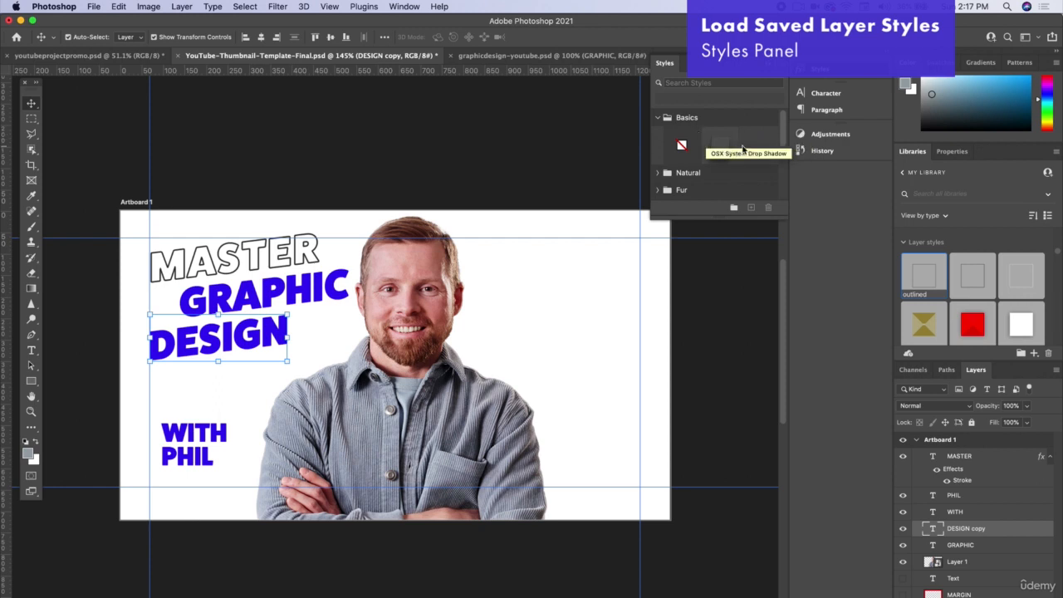
{"action": "scroll", "coordinate": [721, 157], "scroll_direction": "down", "scroll_amount": 3}
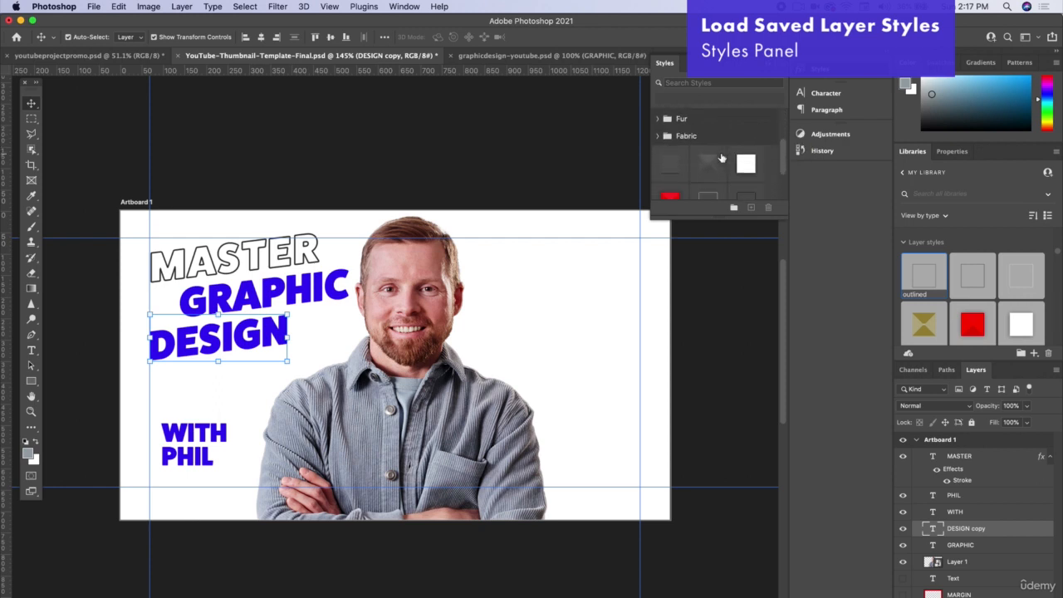
{"action": "scroll", "coordinate": [721, 158], "scroll_direction": "down", "scroll_amount": 3}
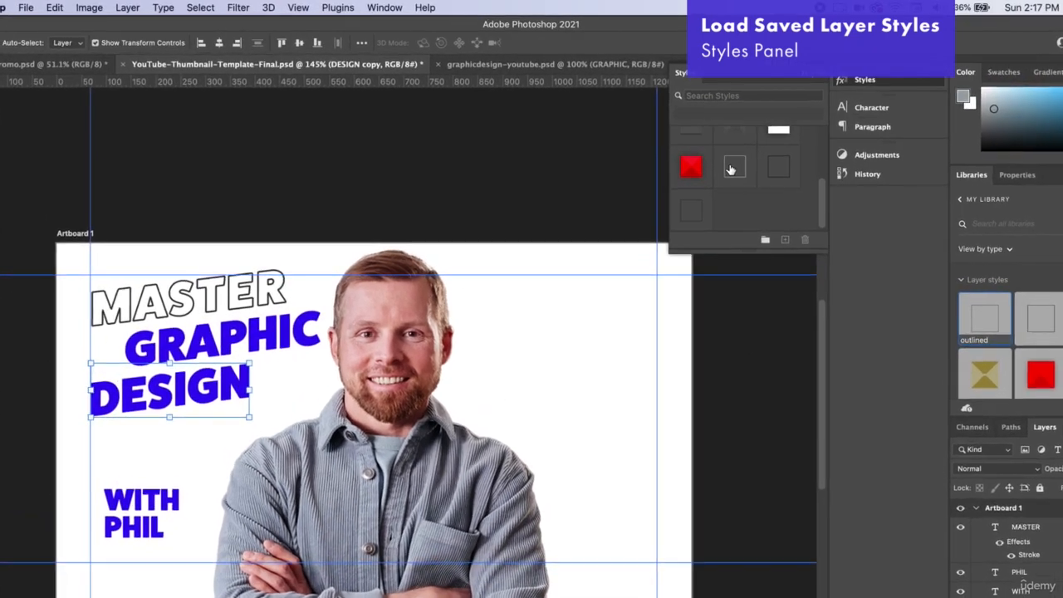
{"action": "left_click", "coordinate": [780, 166]}
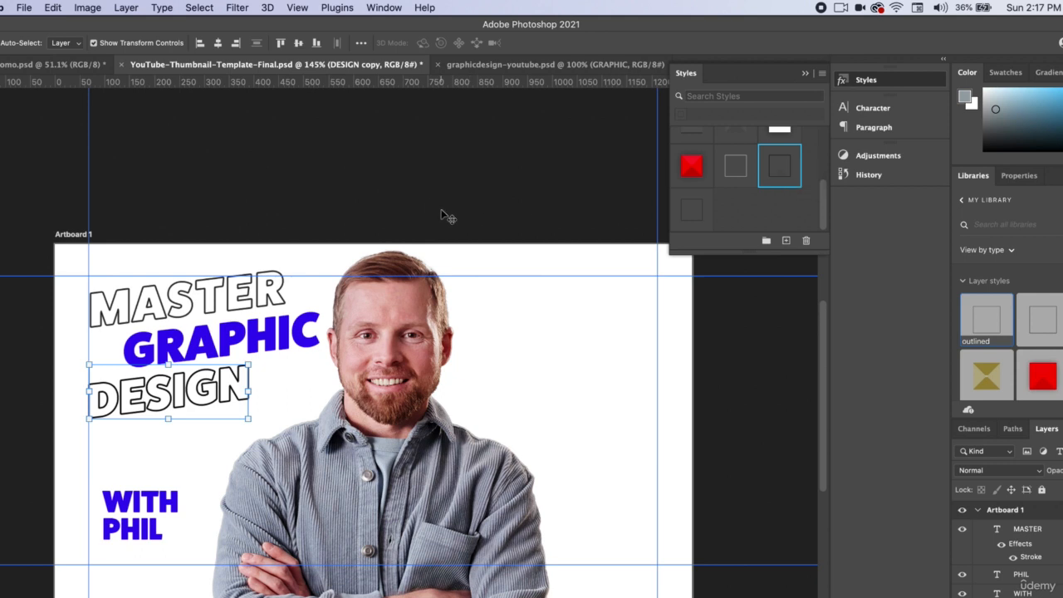
Step: Skew the WITH line and the name line below it together so their right side slants upward
{"action": "left_click", "coordinate": [154, 532]}
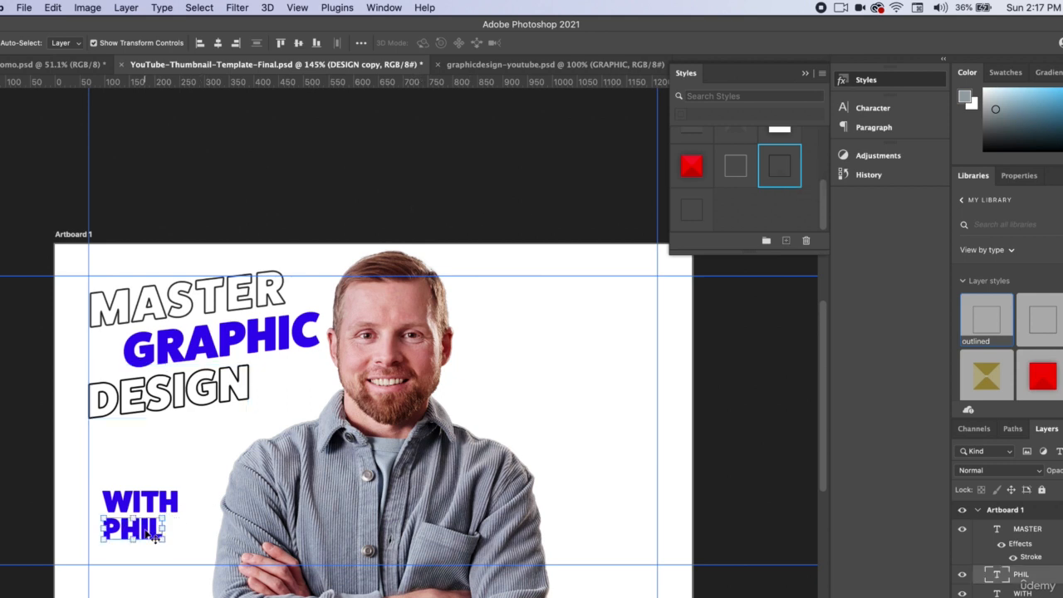
{"action": "left_click", "coordinate": [164, 497], "text": "shift"}
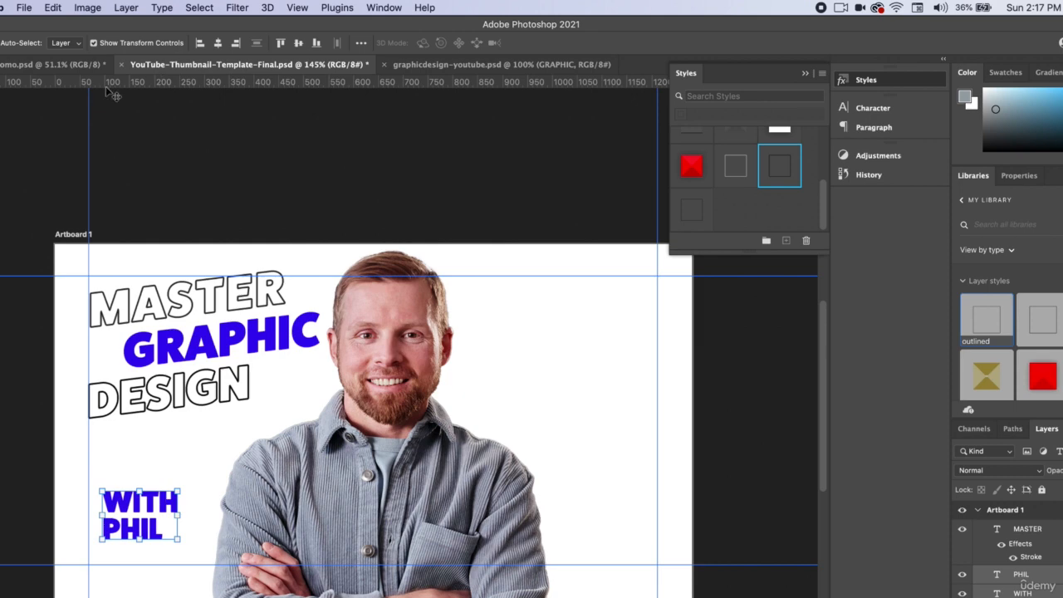
{"action": "left_click", "coordinate": [87, 7]}
{"action": "mouse_move", "coordinate": [52, 8]}
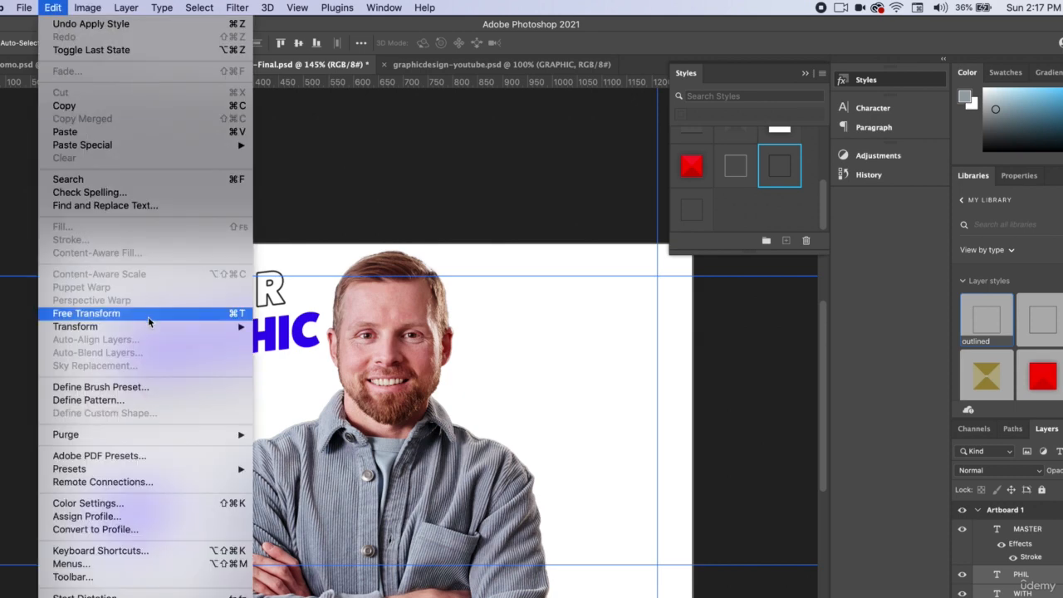
{"action": "mouse_move", "coordinate": [152, 332]}
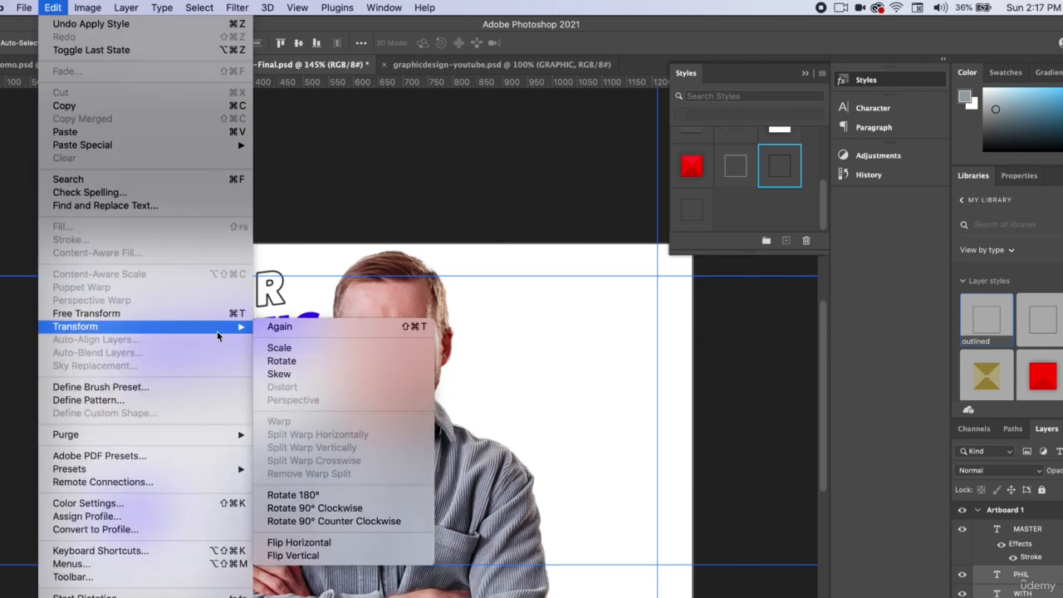
{"action": "left_click", "coordinate": [279, 373]}
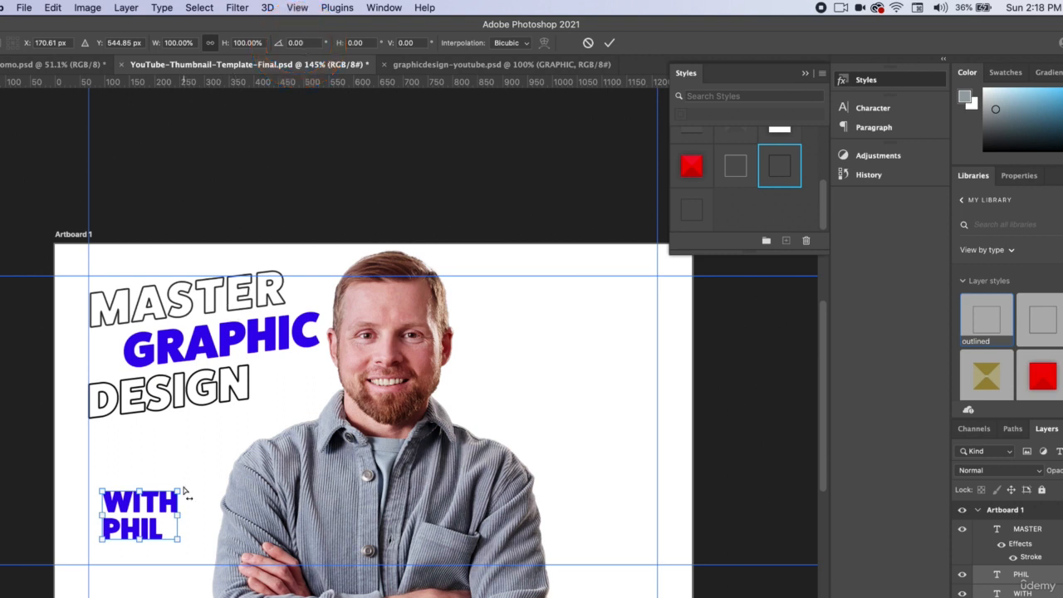
{"action": "left_click_drag", "start_coordinate": [180, 495], "coordinate": [199, 461]}
{"action": "key", "text": "Escape"}
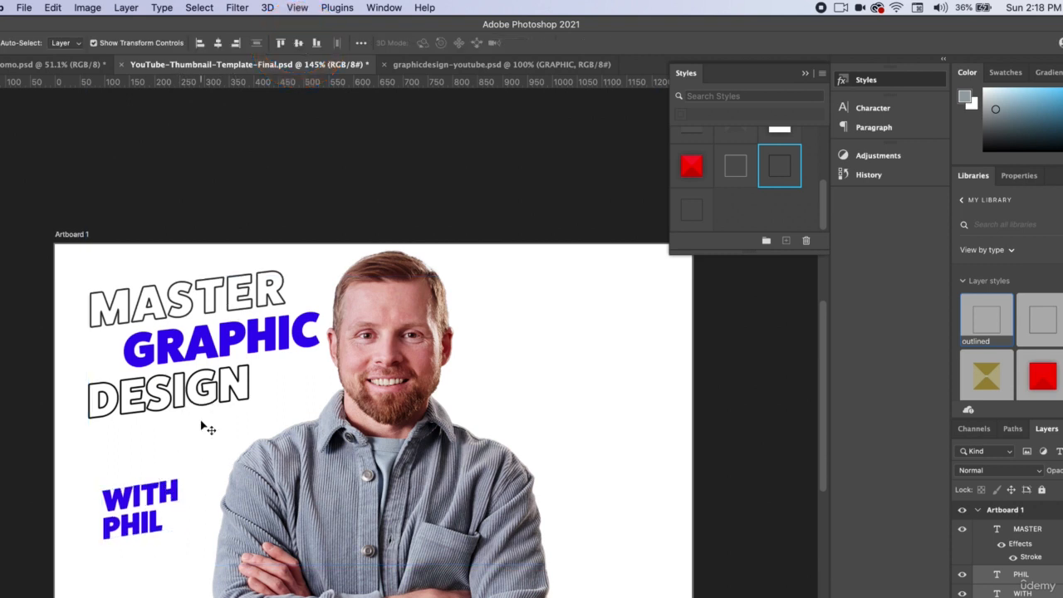
Step: Apply the saved dark outline style to the WITH line and widen its letter spacing
{"action": "left_click", "coordinate": [158, 496]}
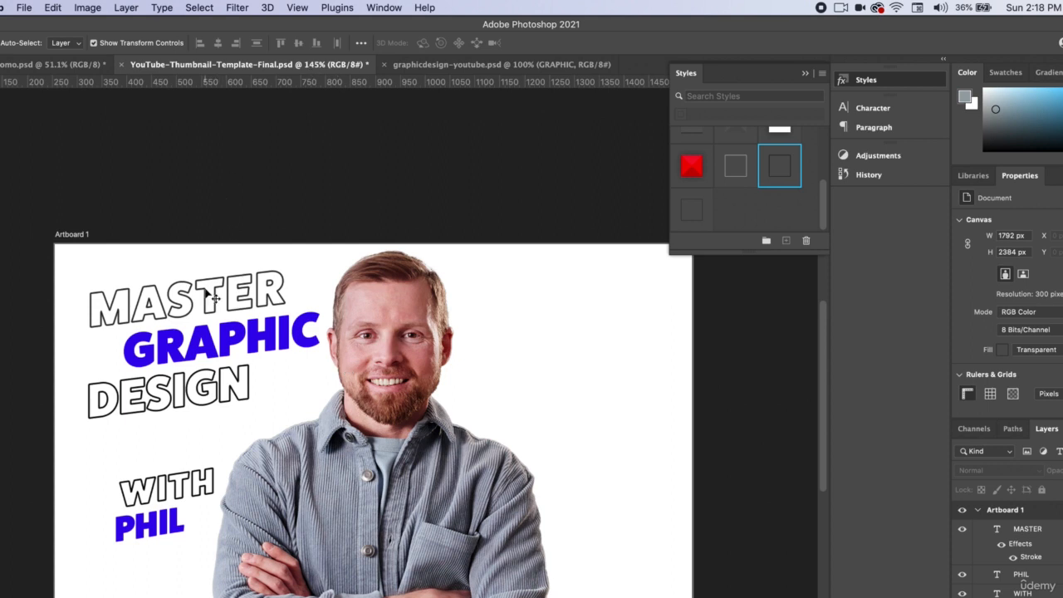
Step: Move the WITH and name lines to the right of the portrait, shifting the name and DESIGN lines rightward for a staggered layout
{"action": "left_click", "coordinate": [140, 525]}
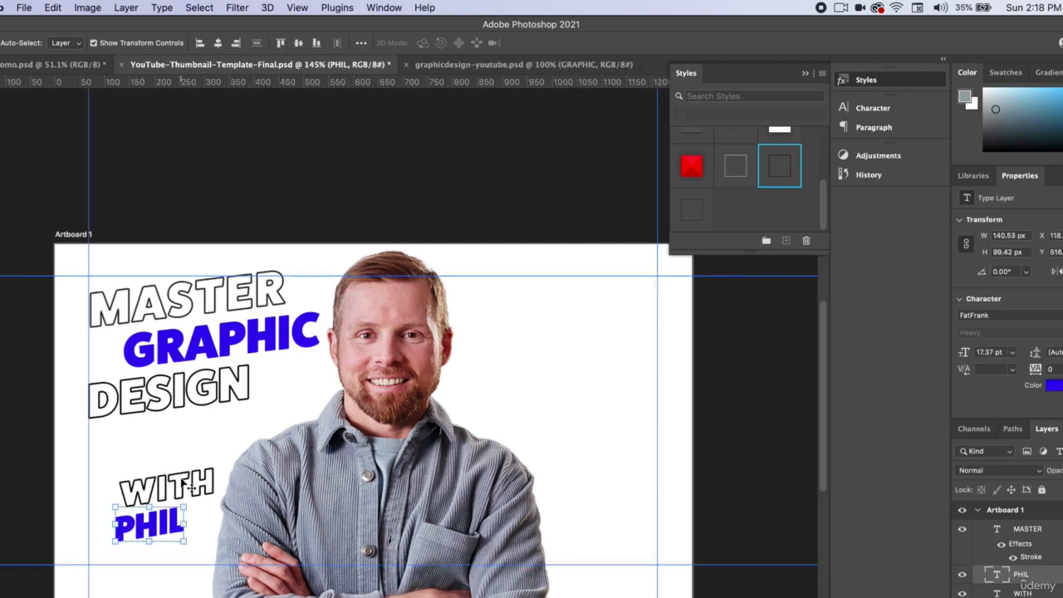
{"action": "left_click", "coordinate": [179, 486], "text": "shift"}
{"action": "left_click_drag", "start_coordinate": [178, 488], "coordinate": [668, 452]}
{"action": "key", "text": "Return"}
{"action": "left_click_drag", "start_coordinate": [427, 462], "coordinate": [426, 488]}
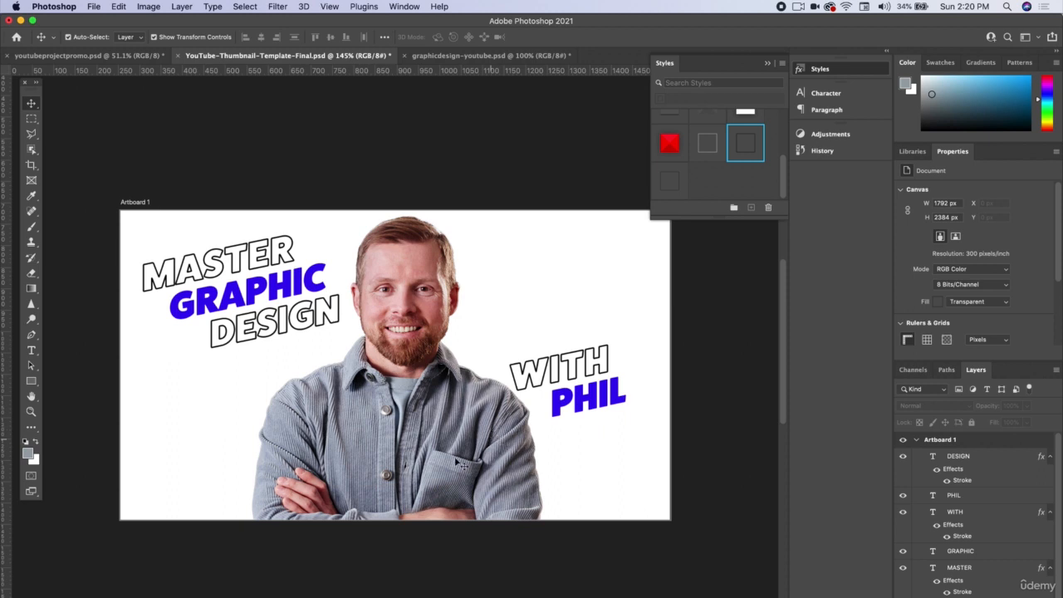
Step: Draw a triangle about 106 by 92 px below DESIGN, overlapping the portrait's shoulder, and fill it with blue
{"action": "left_click", "coordinate": [30, 382]}
{"action": "left_click_drag", "start_coordinate": [28, 383], "coordinate": [105, 406]}
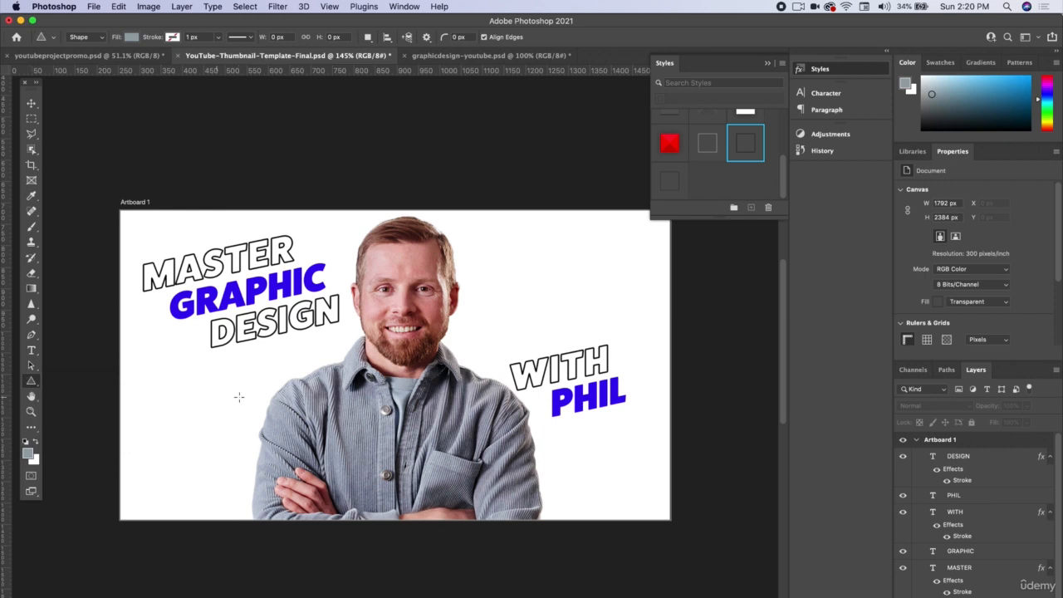
{"action": "mouse_move", "coordinate": [270, 356]}
{"action": "left_mouse_down"}
{"action": "mouse_move", "coordinate": [309, 374]}
{"action": "mouse_move", "coordinate": [320, 395]}
{"action": "left_mouse_up"}
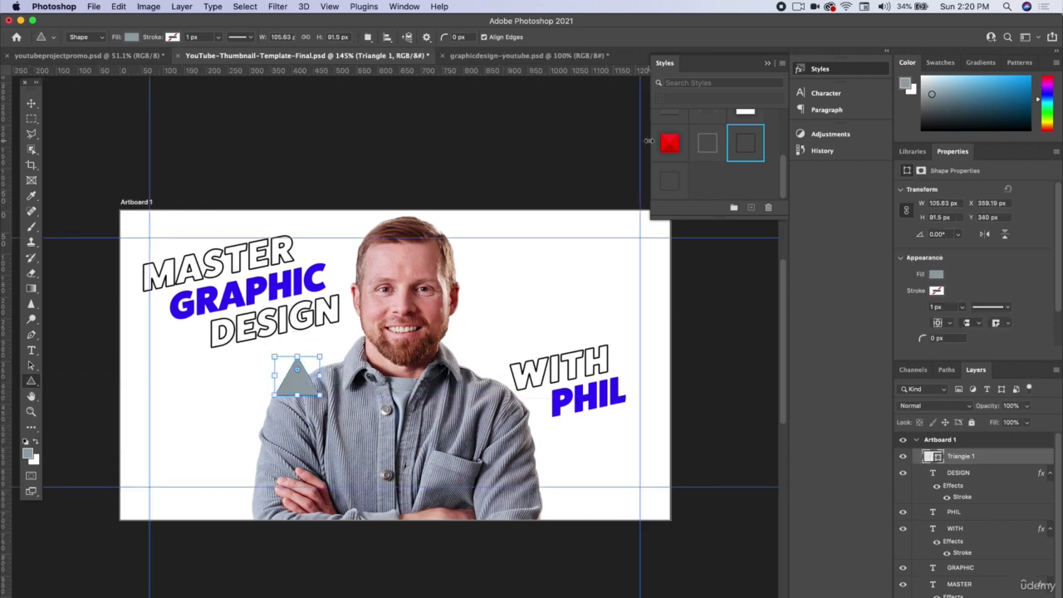
{"action": "left_click", "coordinate": [937, 276]}
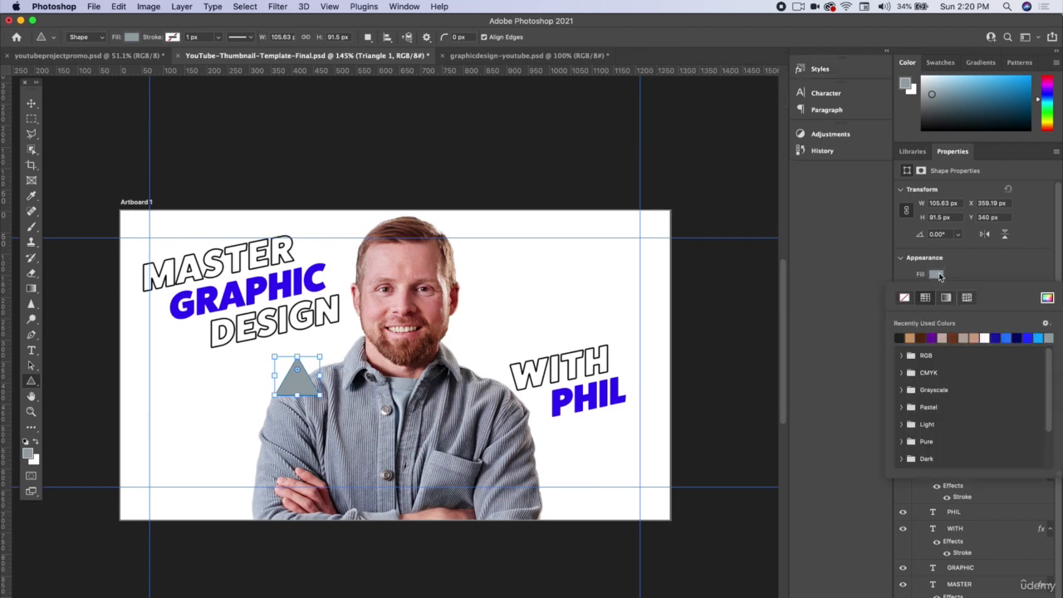
{"action": "left_click", "coordinate": [1029, 336]}
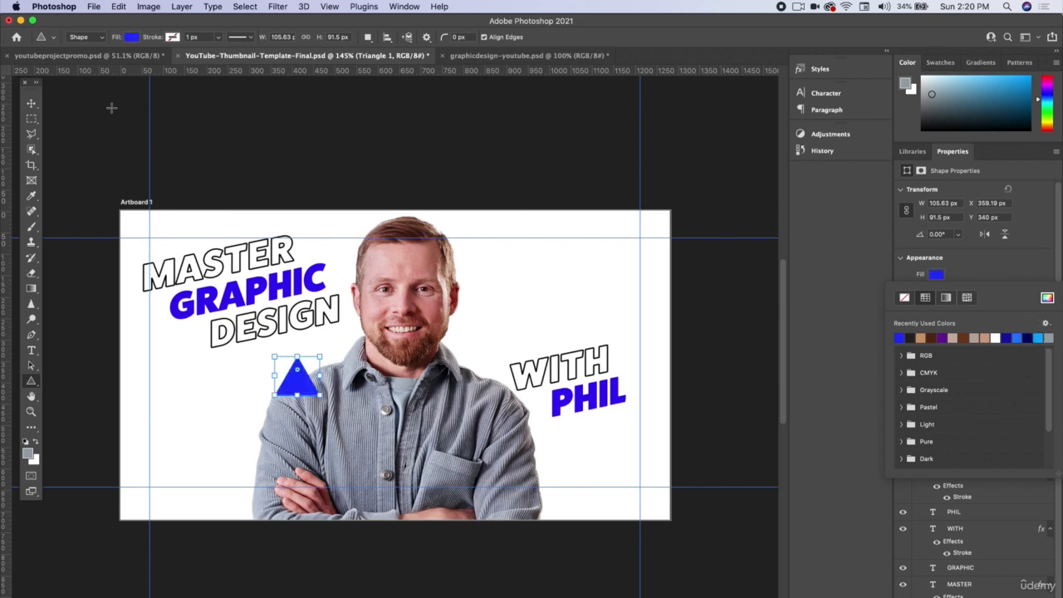
Step: Duplicate the blue triangle up and to its right, and rotate the copy 180° so it points downward
{"action": "left_click", "coordinate": [31, 103]}
{"action": "left_click", "coordinate": [108, 135]}
{"action": "left_click_drag", "start_coordinate": [297, 374], "coordinate": [335, 357]}
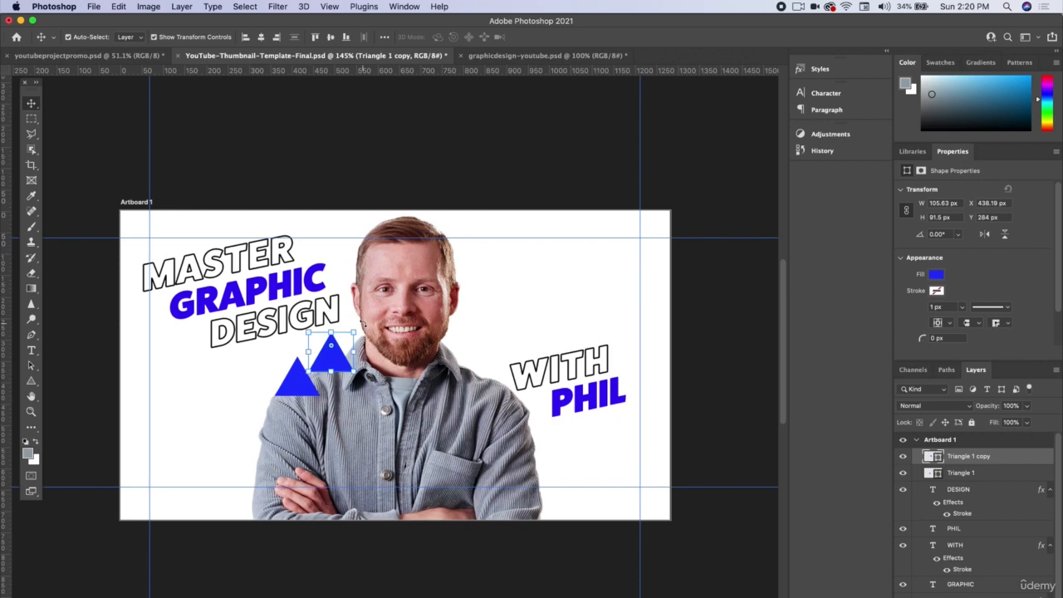
{"action": "scroll", "coordinate": [323, 404], "scroll_direction": "up", "scroll_amount": 5}
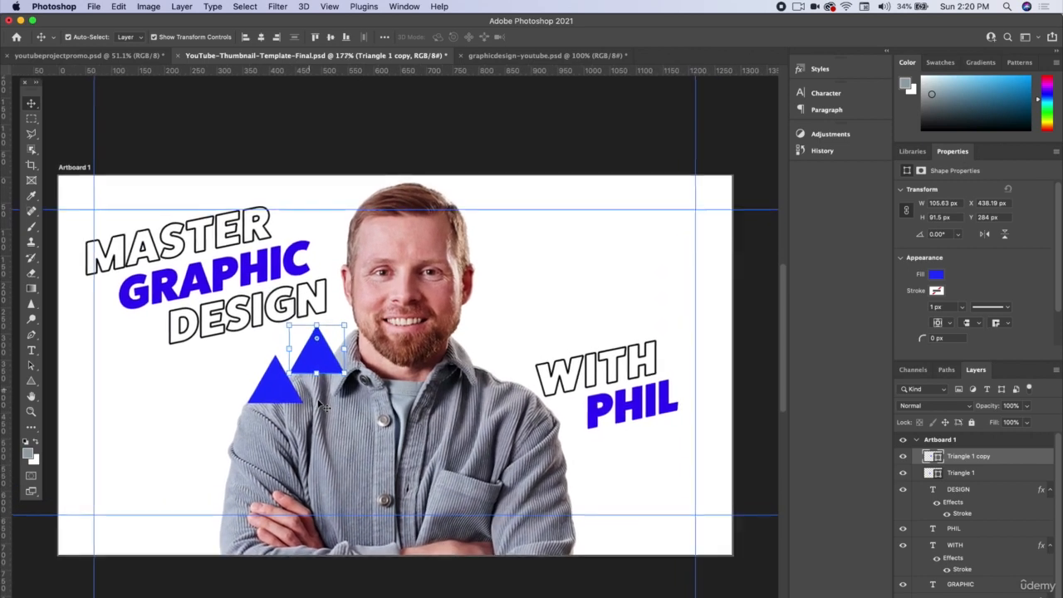
{"action": "scroll", "coordinate": [331, 398], "scroll_direction": "up", "scroll_amount": 1}
{"action": "scroll", "coordinate": [300, 417], "scroll_direction": "left", "scroll_amount": 3}
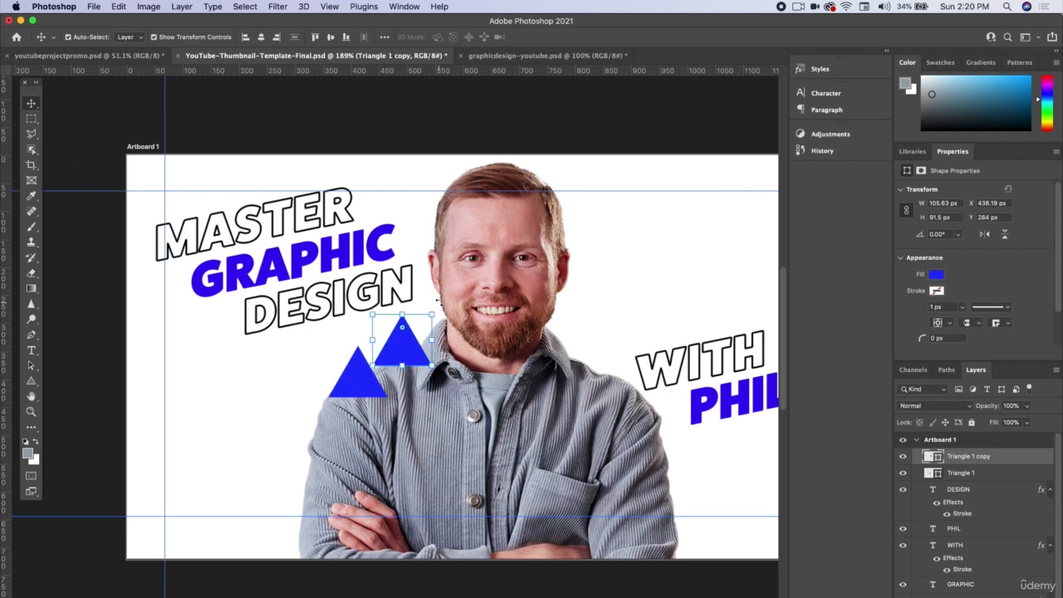
{"action": "key", "text": "ctrl+t"}
{"action": "left_click_drag", "start_coordinate": [438, 300], "coordinate": [402, 341]}
{"action": "key", "text": "Return"}
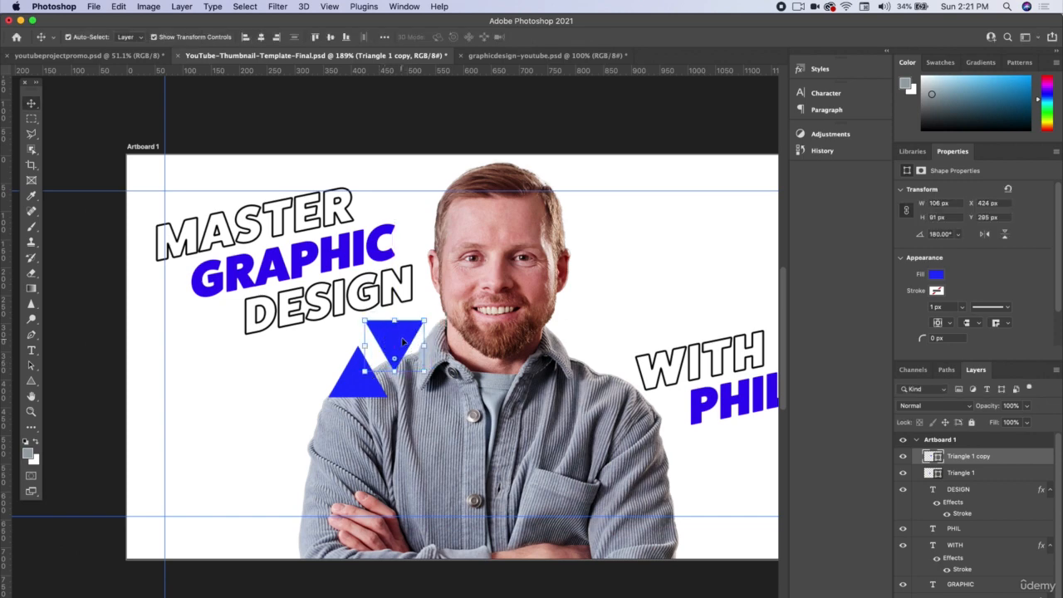
Step: Remove the inverted triangle's fill and give it a red stroke with colour ff0000
{"action": "left_click", "coordinate": [935, 273]}
{"action": "left_click", "coordinate": [906, 300]}
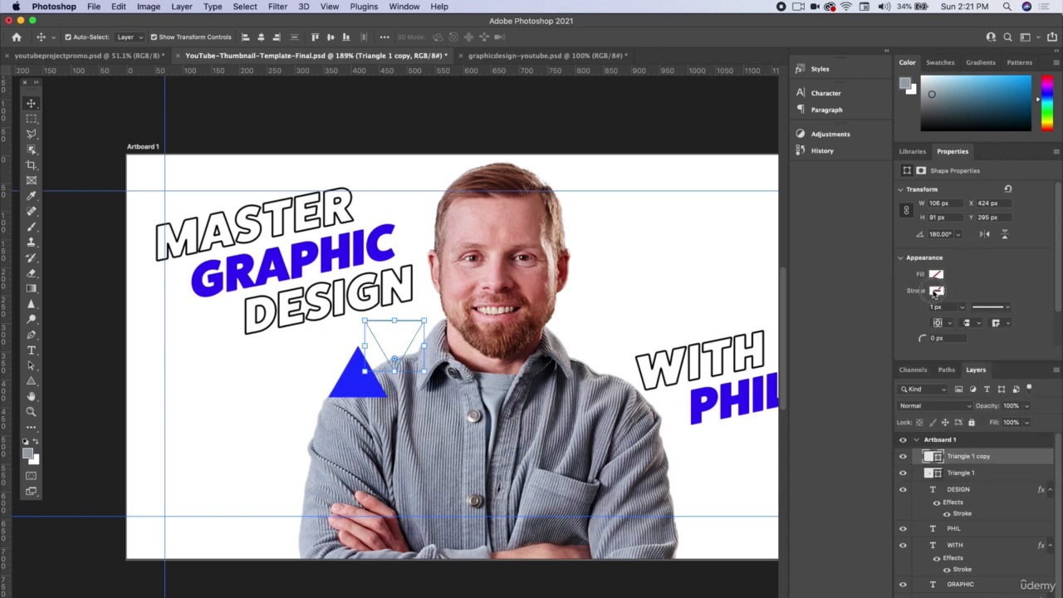
{"action": "left_click", "coordinate": [935, 291]}
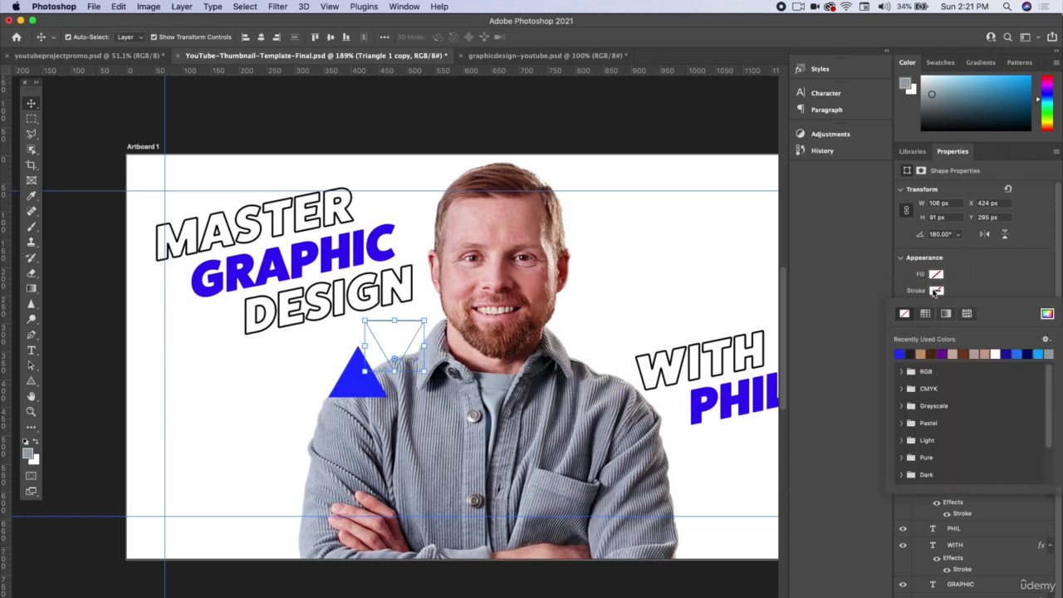
{"action": "left_click", "coordinate": [1046, 313]}
{"action": "left_click_drag", "start_coordinate": [750, 299], "coordinate": [781, 248]}
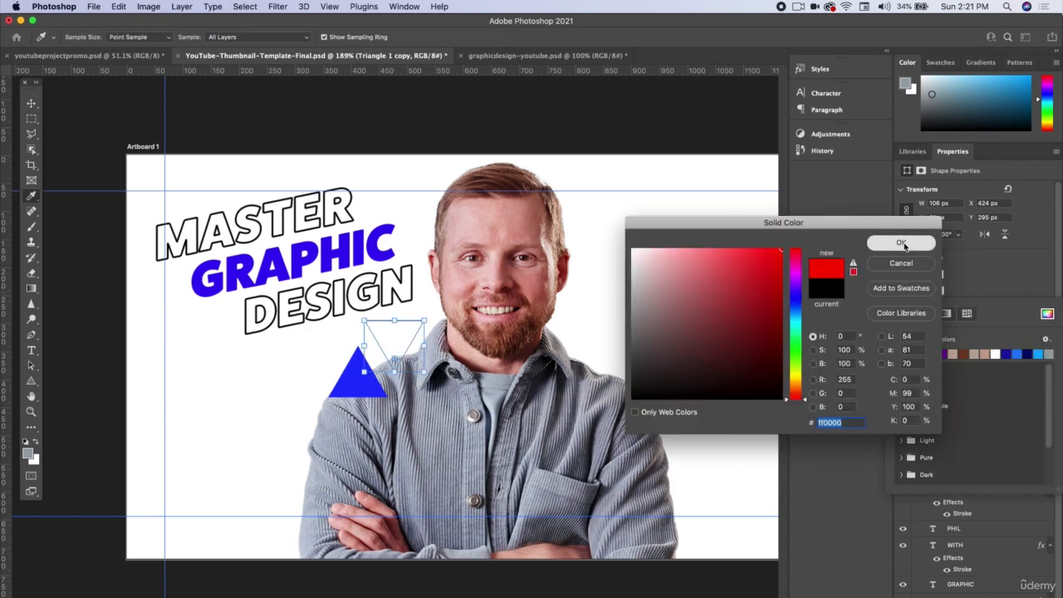
{"action": "left_click", "coordinate": [896, 244]}
{"action": "left_click", "coordinate": [973, 274]}
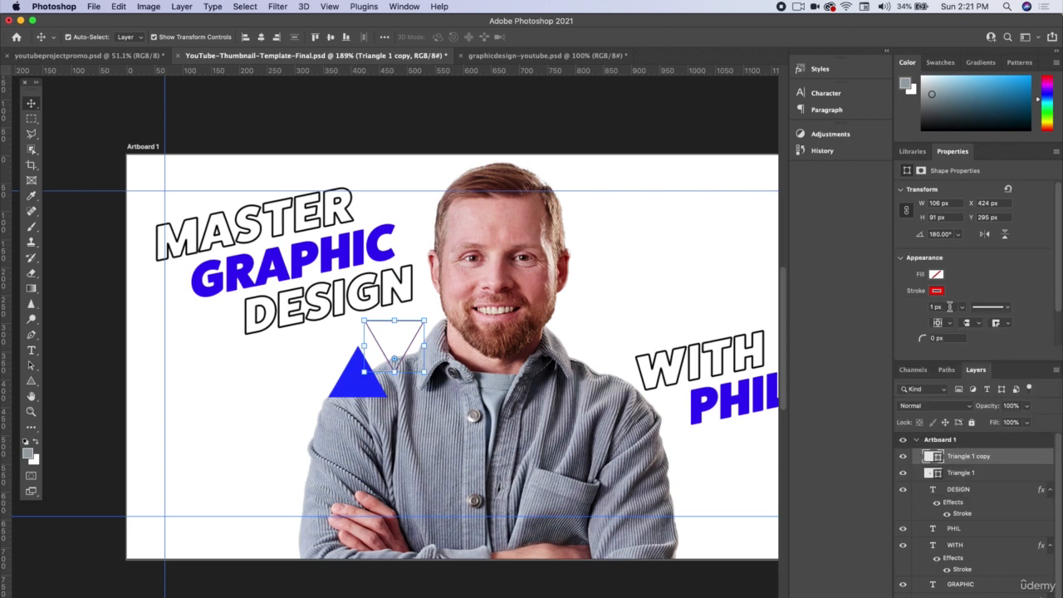
Step: Thicken the inverted triangle's red stroke to about 7.4 px
{"action": "left_click", "coordinate": [962, 306]}
{"action": "left_click_drag", "start_coordinate": [959, 323], "coordinate": [964, 322]}
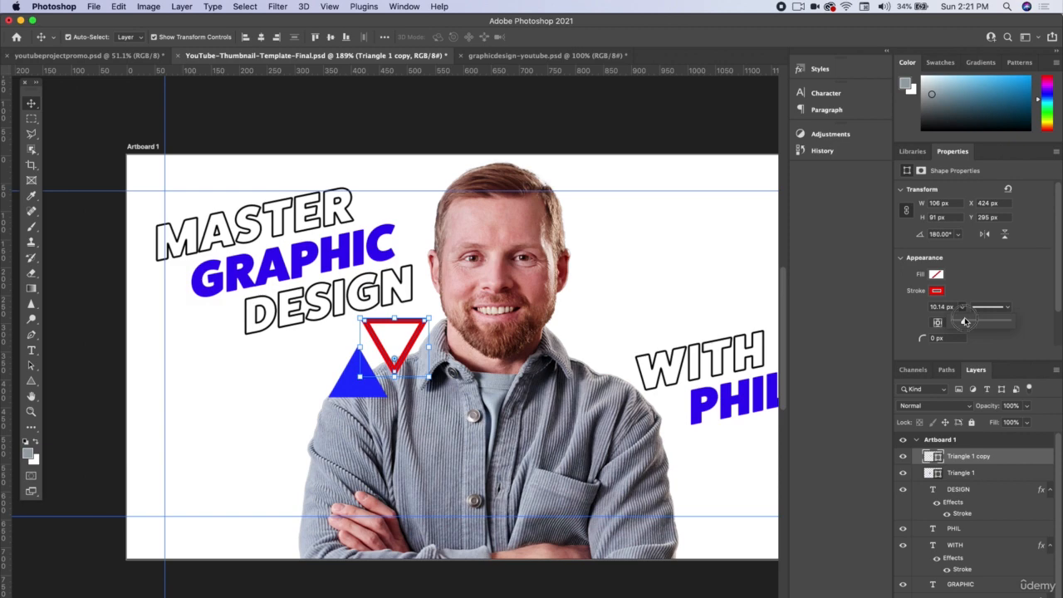
{"action": "left_click_drag", "start_coordinate": [964, 322], "coordinate": [964, 323]}
{"action": "left_click", "coordinate": [606, 131]}
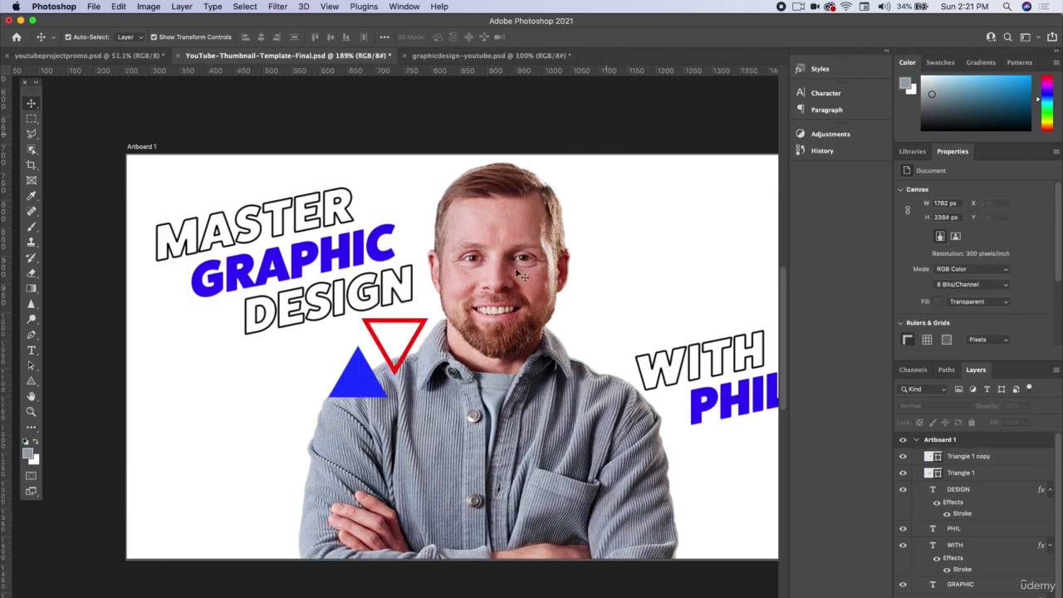
Step: Reposition the blue and red triangles side by side and place the red outlined one behind the portrait
{"action": "mouse_move", "coordinate": [367, 375]}
{"action": "left_mouse_down"}
{"action": "mouse_move", "coordinate": [347, 373]}
{"action": "mouse_move", "coordinate": [355, 359]}
{"action": "left_mouse_up"}
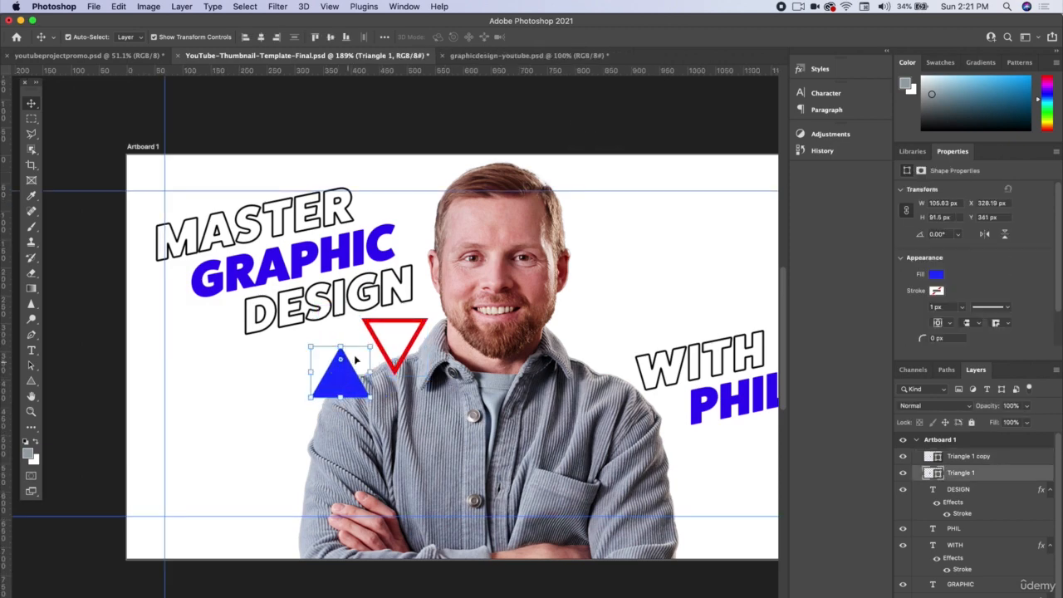
{"action": "left_click_drag", "start_coordinate": [411, 319], "coordinate": [406, 326]}
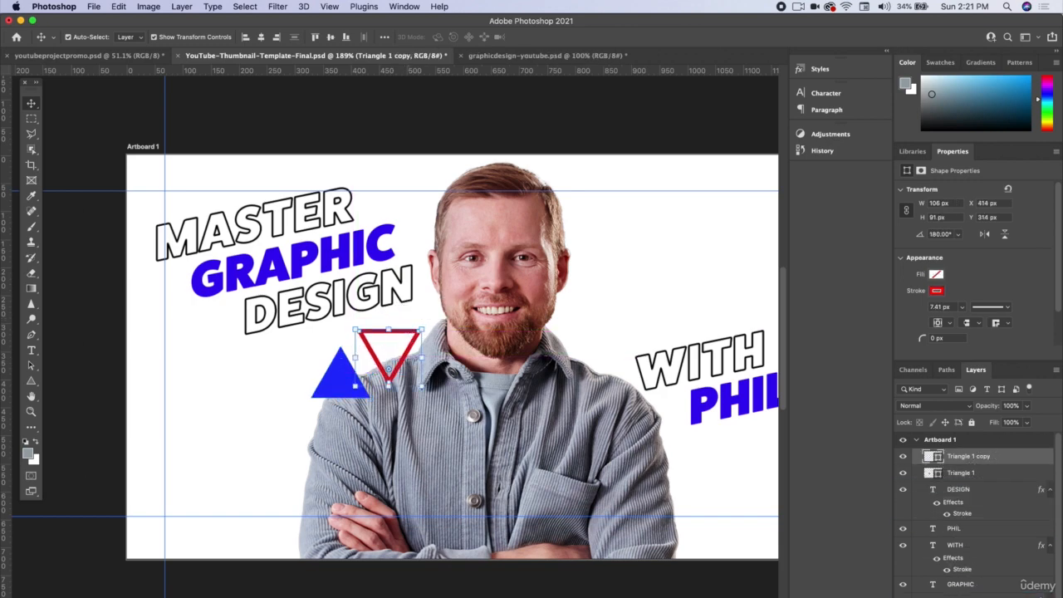
{"action": "scroll", "coordinate": [988, 498], "scroll_direction": "down", "scroll_amount": 3}
{"action": "scroll", "coordinate": [967, 588], "scroll_direction": "down", "scroll_amount": 1}
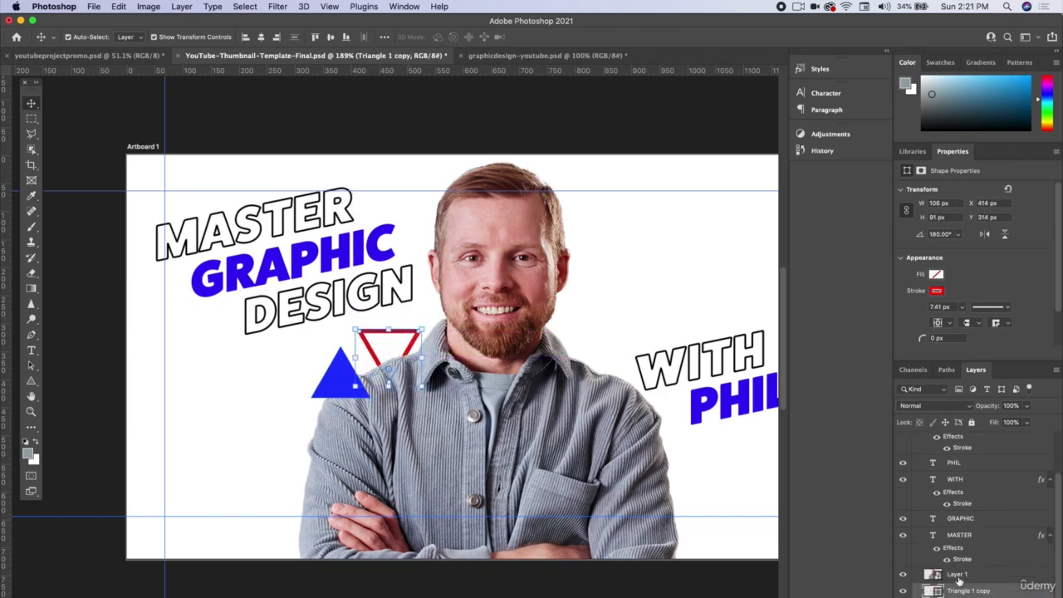
Step: Rename the portrait's layer as Man
{"action": "double_click", "coordinate": [956, 574]}
{"action": "key", "text": "Return"}
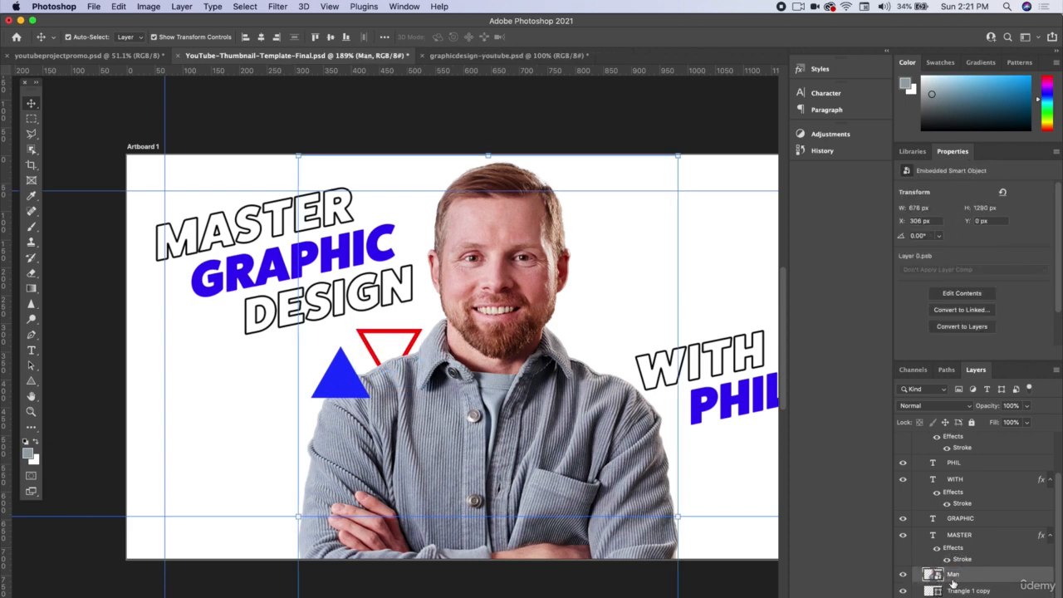
{"action": "left_click", "coordinate": [340, 373]}
{"action": "scroll", "coordinate": [431, 399], "scroll_direction": "right", "scroll_amount": 2}
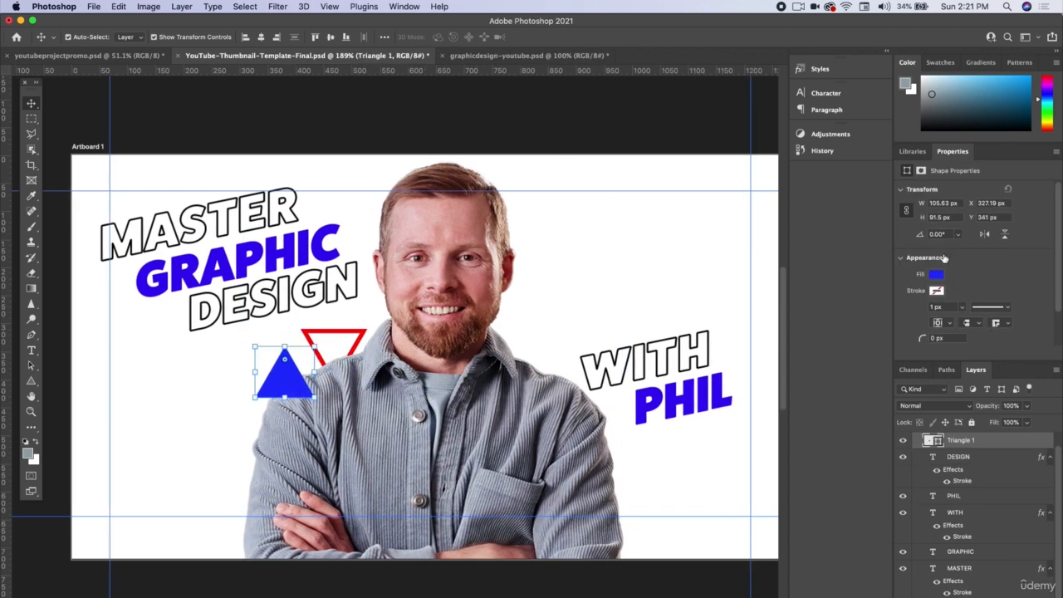
{"action": "left_click", "coordinate": [936, 274]}
{"action": "left_click", "coordinate": [664, 291]}
Step: Draw a yellow-filled circle of 350 px diameter with the Ellipse tool over the portrait's shoulder beside the WITH text
{"action": "left_click", "coordinate": [31, 381]}
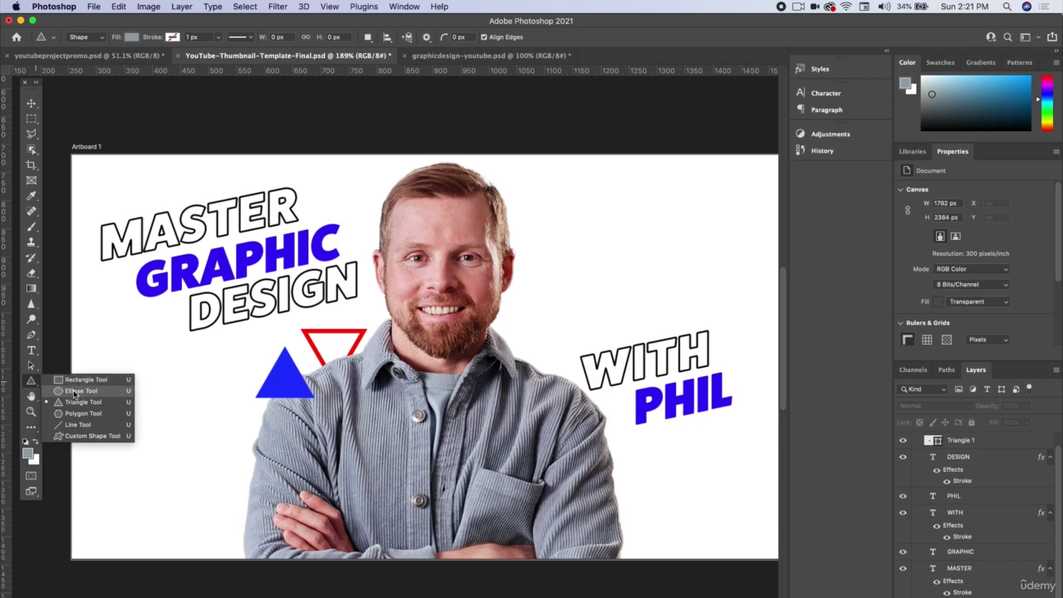
{"action": "left_click", "coordinate": [77, 390]}
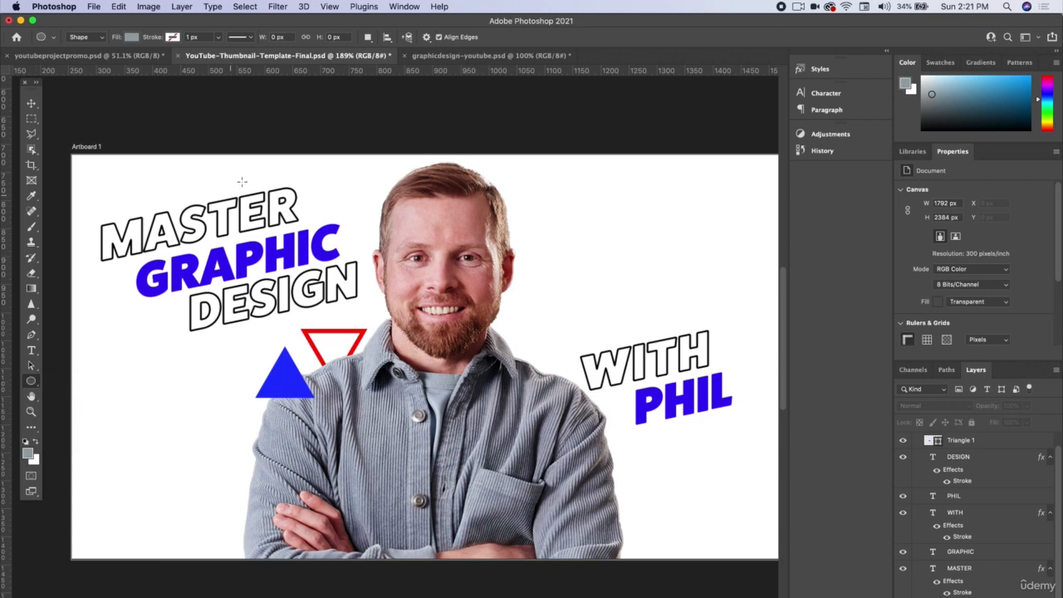
{"action": "left_click", "coordinate": [131, 36]}
{"action": "left_click", "coordinate": [61, 93]}
{"action": "left_click", "coordinate": [147, 18]}
{"action": "left_click_drag", "start_coordinate": [473, 339], "coordinate": [670, 548]}
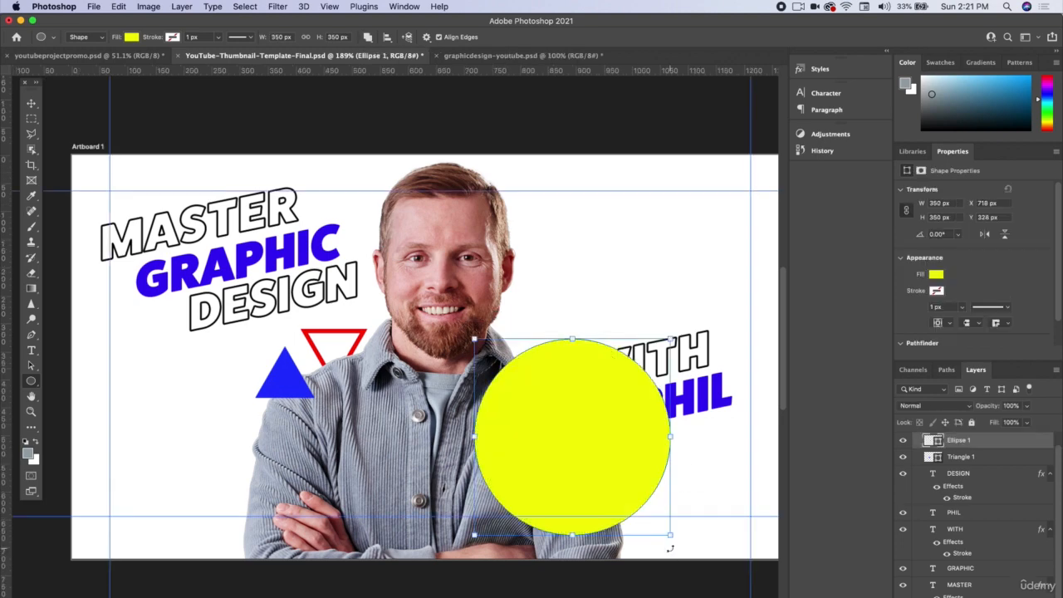
Step: Place the yellow circle's layer behind the Man layer and move the circle down so the artboard's lower edge crops it
{"action": "left_click_drag", "start_coordinate": [982, 443], "coordinate": [975, 576]}
{"action": "key", "text": "v"}
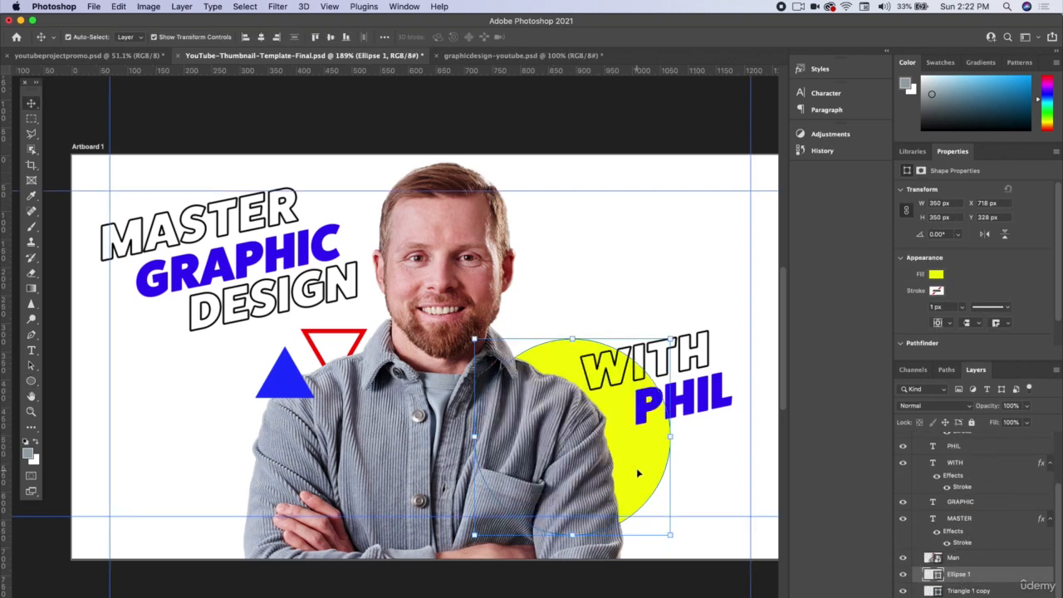
{"action": "left_click_drag", "start_coordinate": [637, 470], "coordinate": [628, 546]}
{"action": "left_click", "coordinate": [551, 128]}
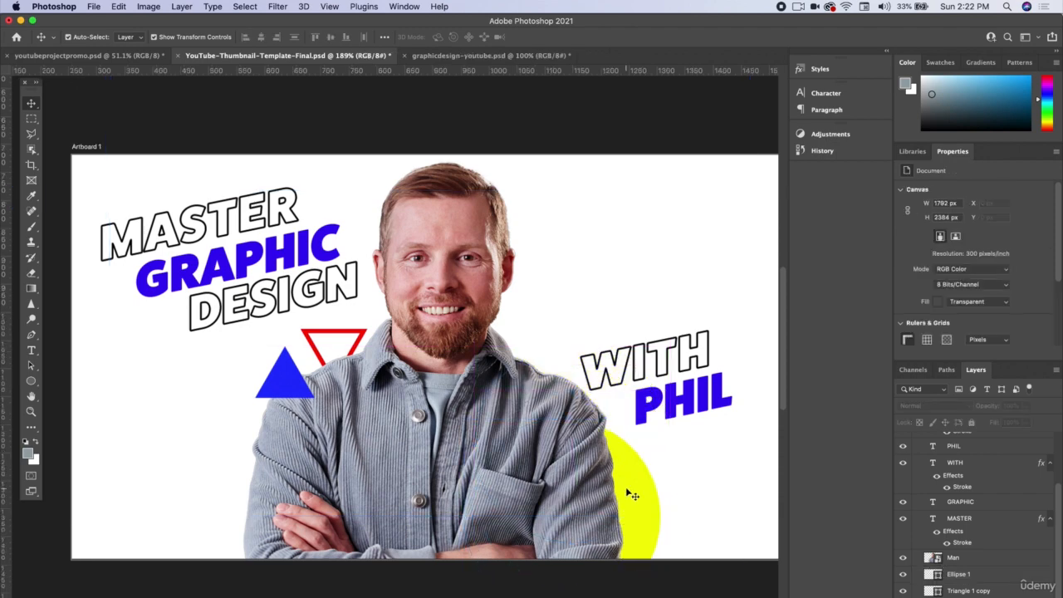
Step: Duplicate the yellow circle into the space above the WITH text and scale the copy down to about 218 px
{"action": "left_click", "coordinate": [629, 494]}
{"action": "left_click_drag", "start_coordinate": [645, 498], "coordinate": [655, 267]}
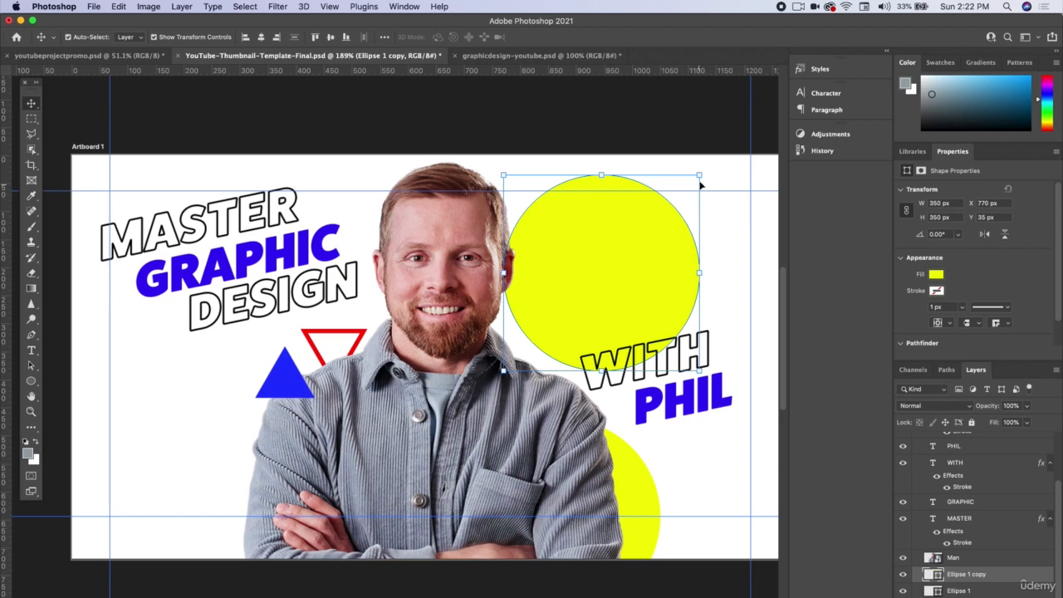
{"action": "left_click_drag", "start_coordinate": [700, 186], "coordinate": [633, 245]}
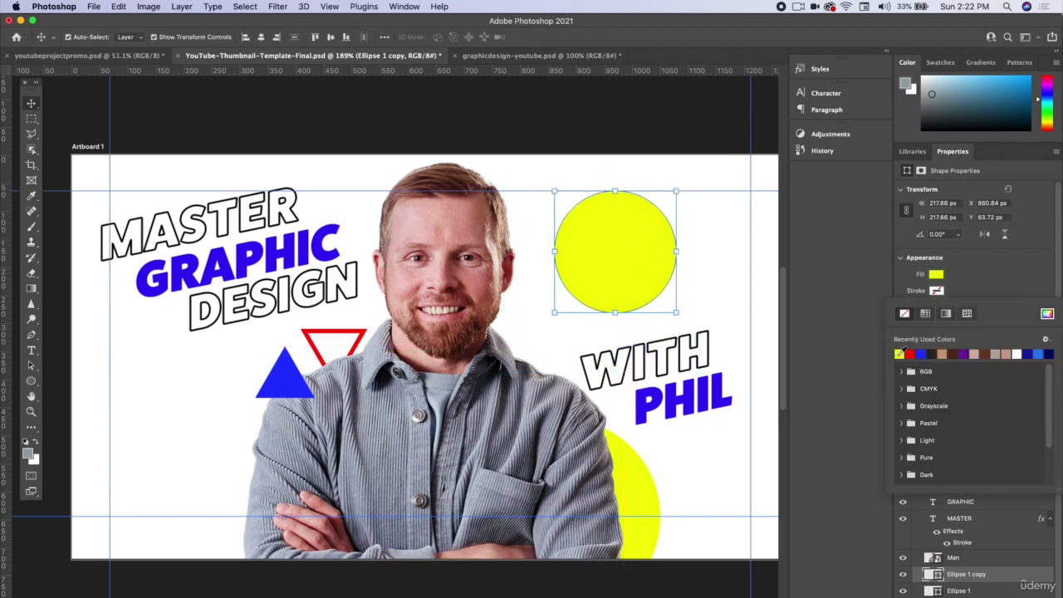
Step: Turn the smaller circle into a ring with no fill and a yellow stroke about 37 px wide
{"action": "left_click", "coordinate": [899, 353]}
{"action": "left_click", "coordinate": [967, 279]}
{"action": "left_click", "coordinate": [938, 275]}
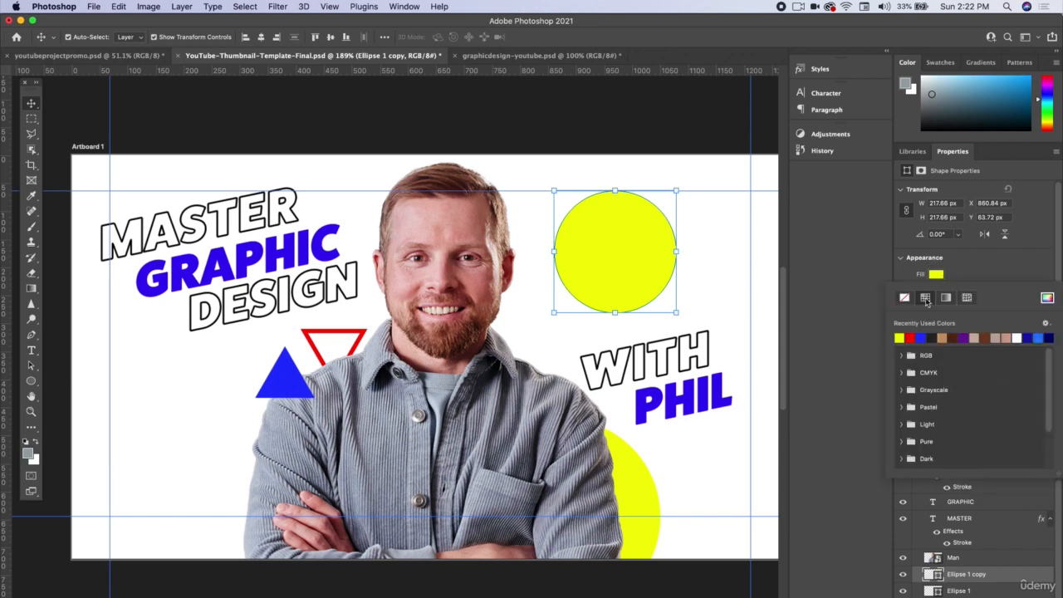
{"action": "left_click", "coordinate": [904, 297]}
{"action": "left_click", "coordinate": [962, 308]}
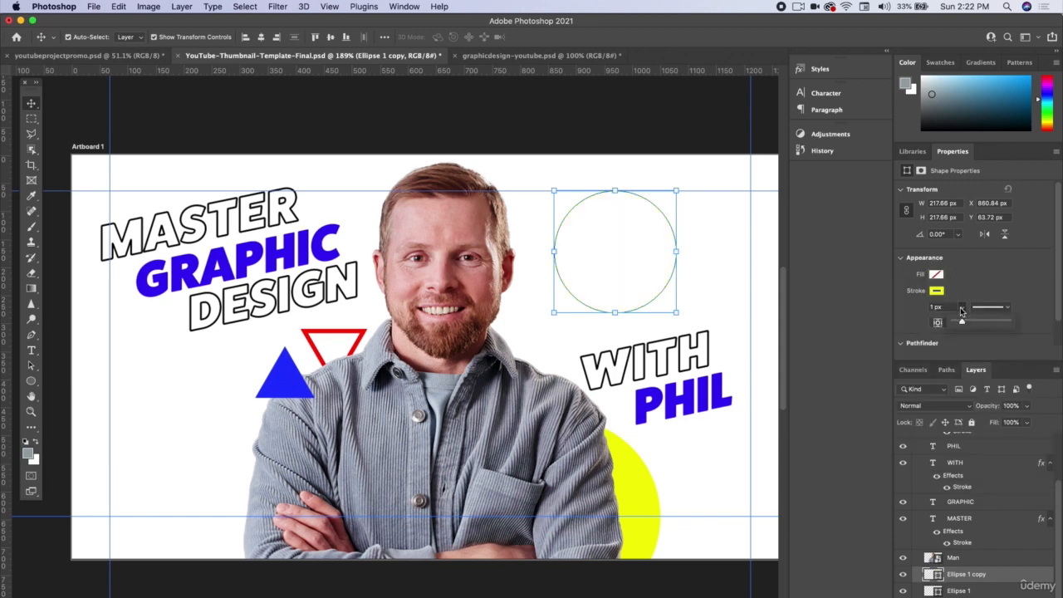
{"action": "left_click_drag", "start_coordinate": [973, 324], "coordinate": [970, 324]}
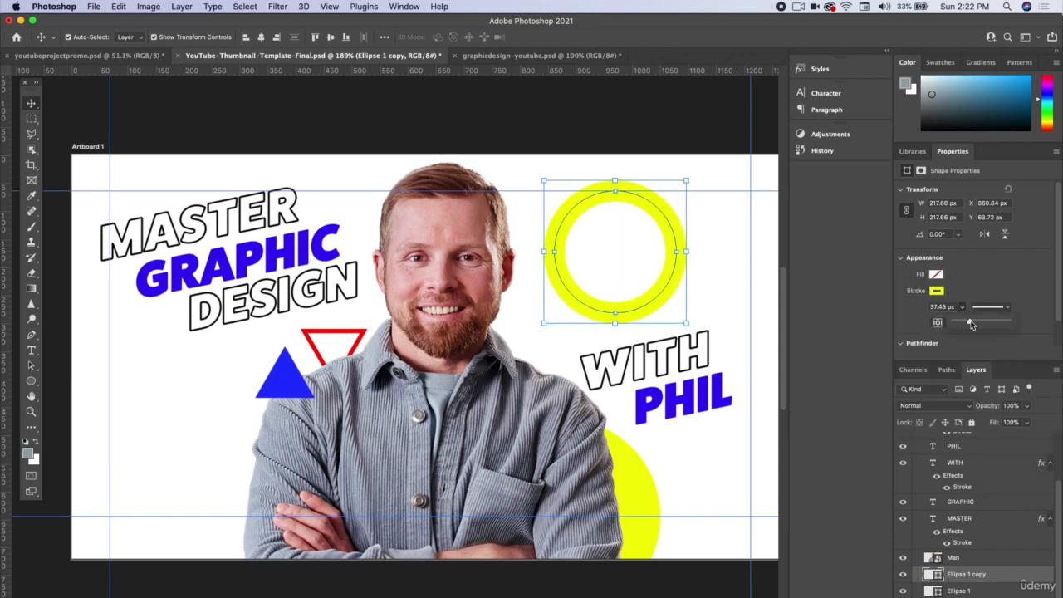
{"action": "left_click", "coordinate": [632, 123]}
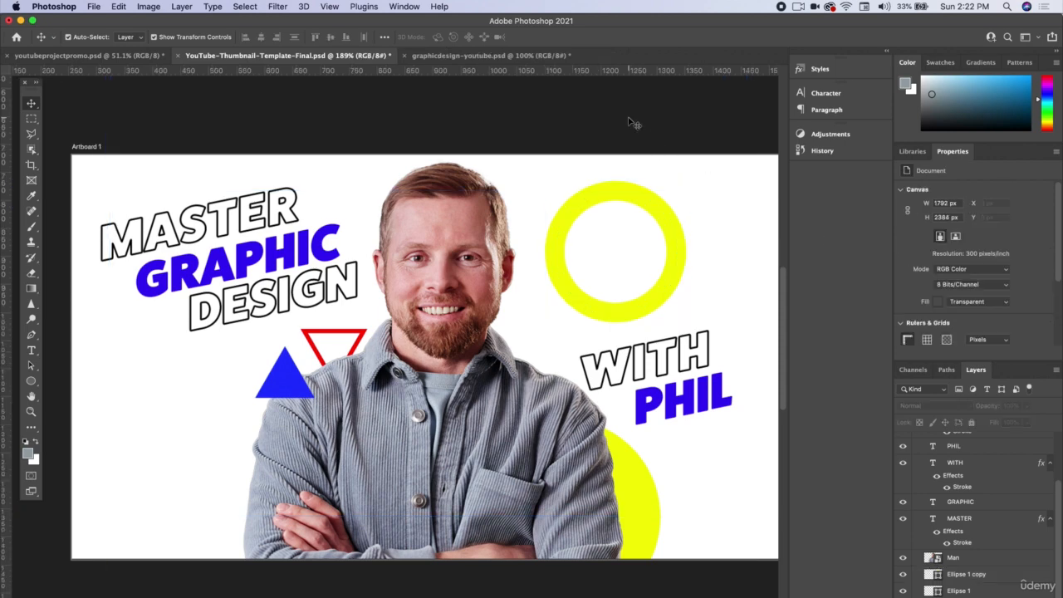
Step: Make a rectangular marquee selection over the upper-right quarter of the yellow ring
{"action": "left_click", "coordinate": [32, 119]}
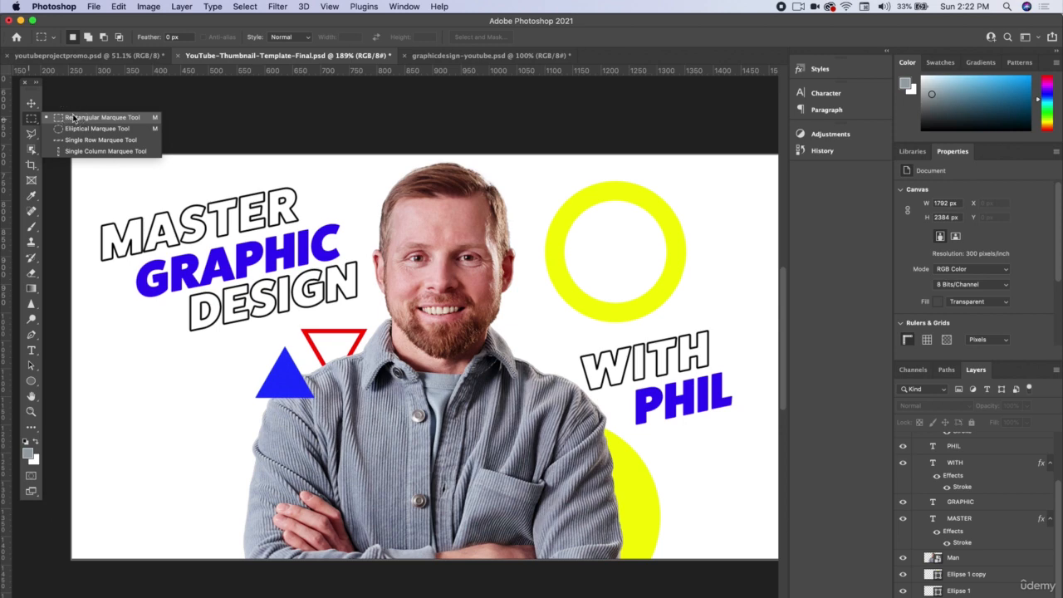
{"action": "left_click", "coordinate": [73, 117]}
{"action": "left_click_drag", "start_coordinate": [612, 165], "coordinate": [713, 252]}
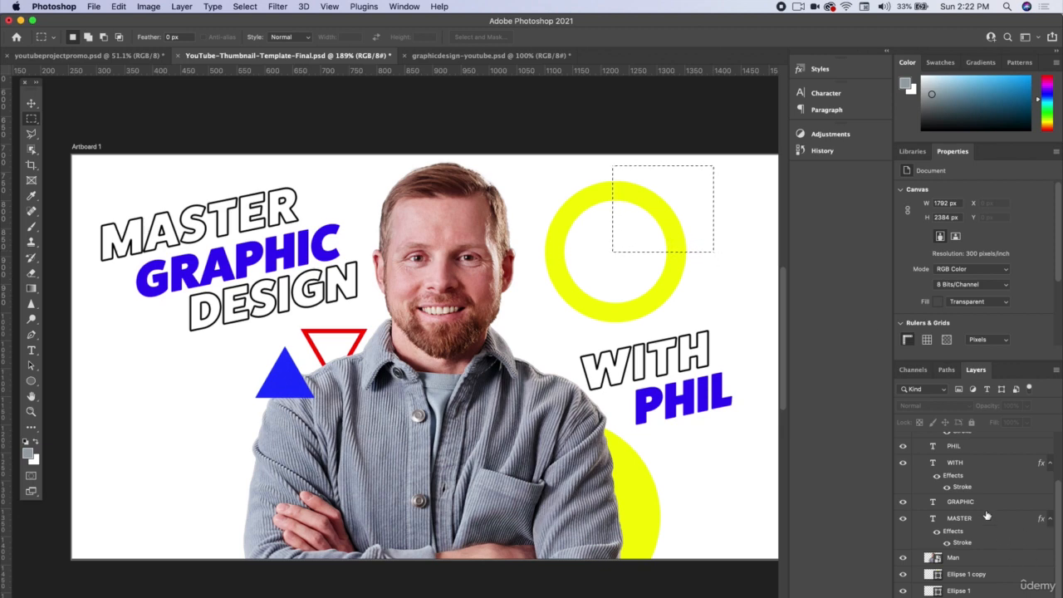
{"action": "scroll", "coordinate": [986, 516], "scroll_direction": "up", "scroll_amount": 4}
{"action": "scroll", "coordinate": [972, 467], "scroll_direction": "down", "scroll_amount": 5}
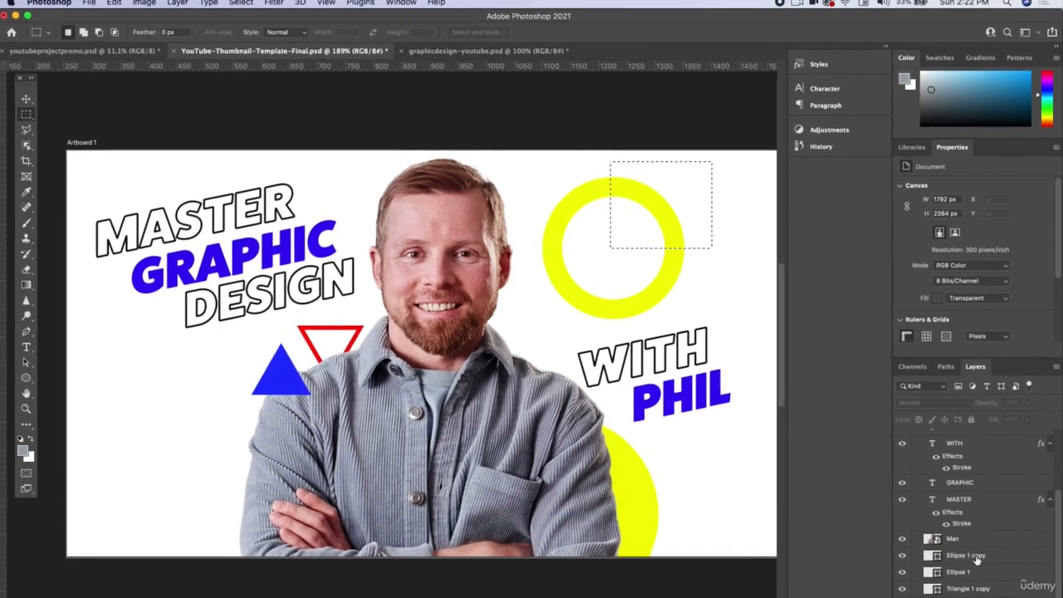
Step: Mask the yellow ring's layer, Ellipse 1 copy, to the marquee selection so only its upper-right quarter shows
{"action": "left_click", "coordinate": [972, 556]}
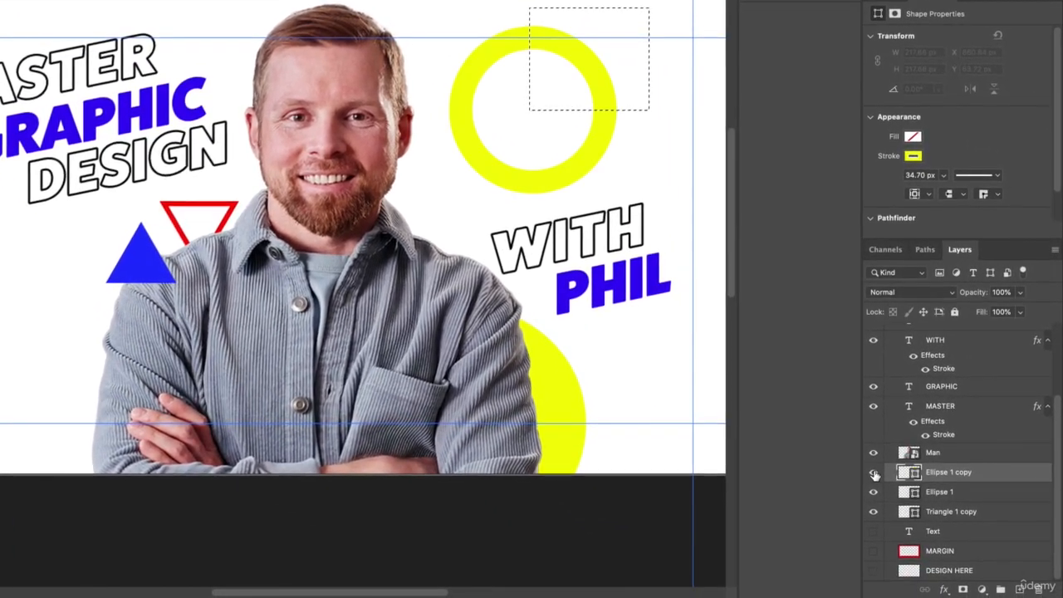
{"action": "left_click", "coordinate": [874, 472]}
{"action": "left_click", "coordinate": [873, 473]}
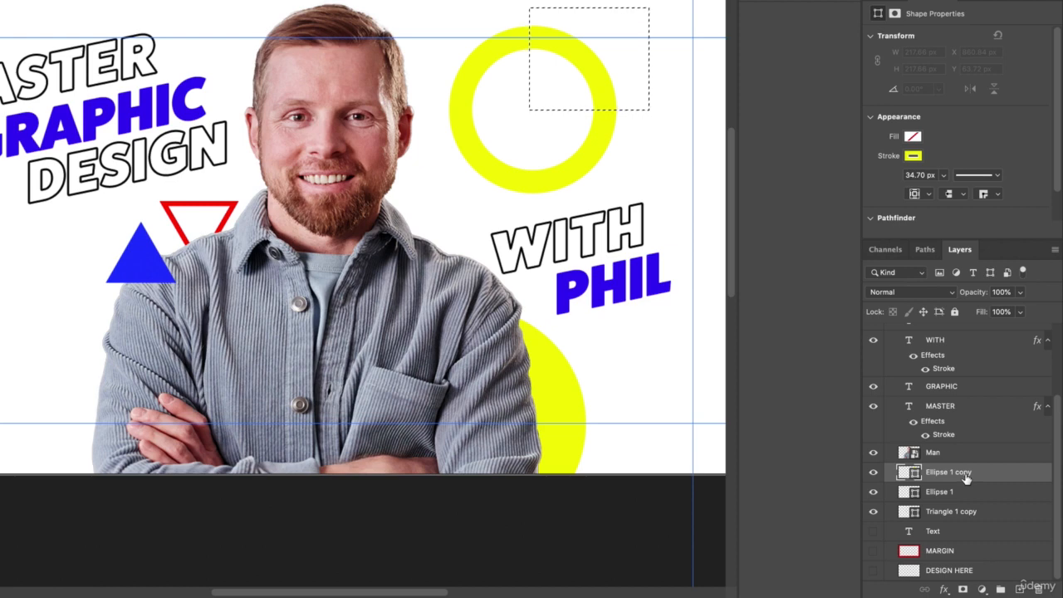
{"action": "left_click", "coordinate": [963, 589]}
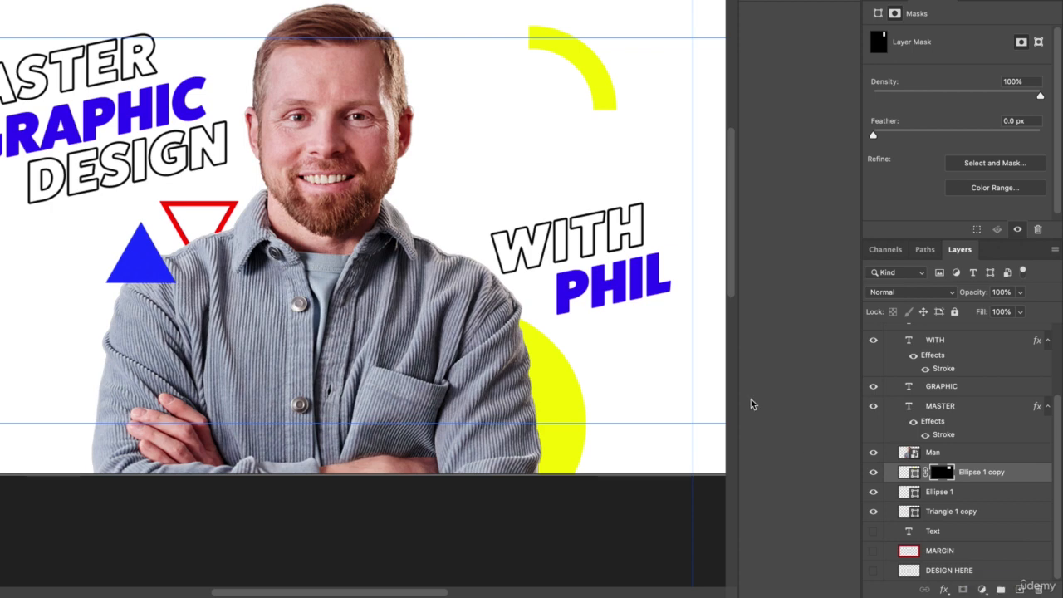
Step: Move the masked yellow quarter arc closer to the man's head, beside his forehead, and deselect it
{"action": "key", "text": "ctrl+t"}
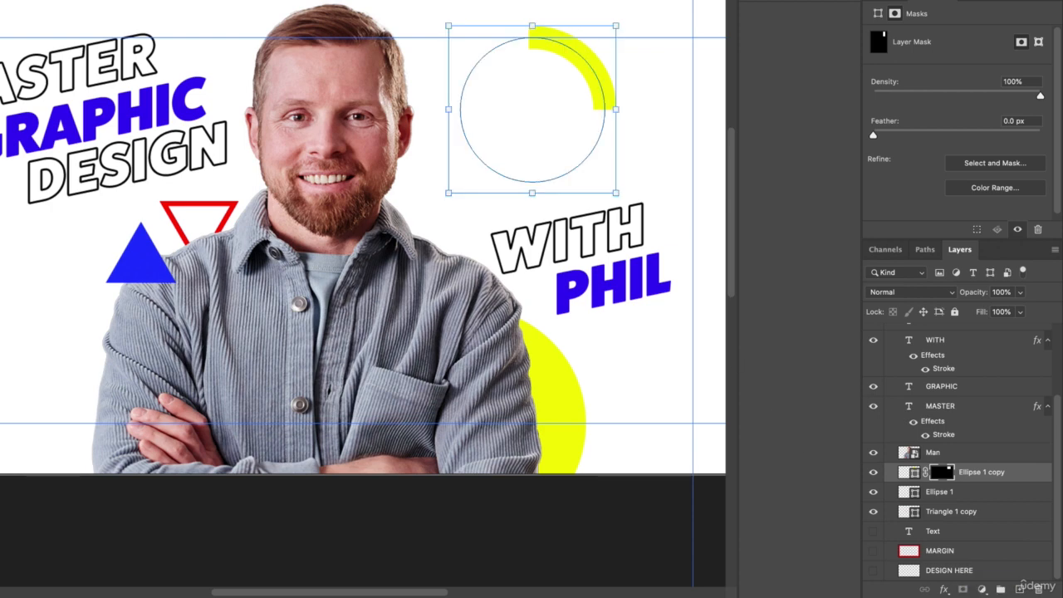
{"action": "left_click_drag", "start_coordinate": [592, 67], "coordinate": [488, 86]}
{"action": "key", "text": "Return"}
{"action": "left_click", "coordinate": [572, 26]}
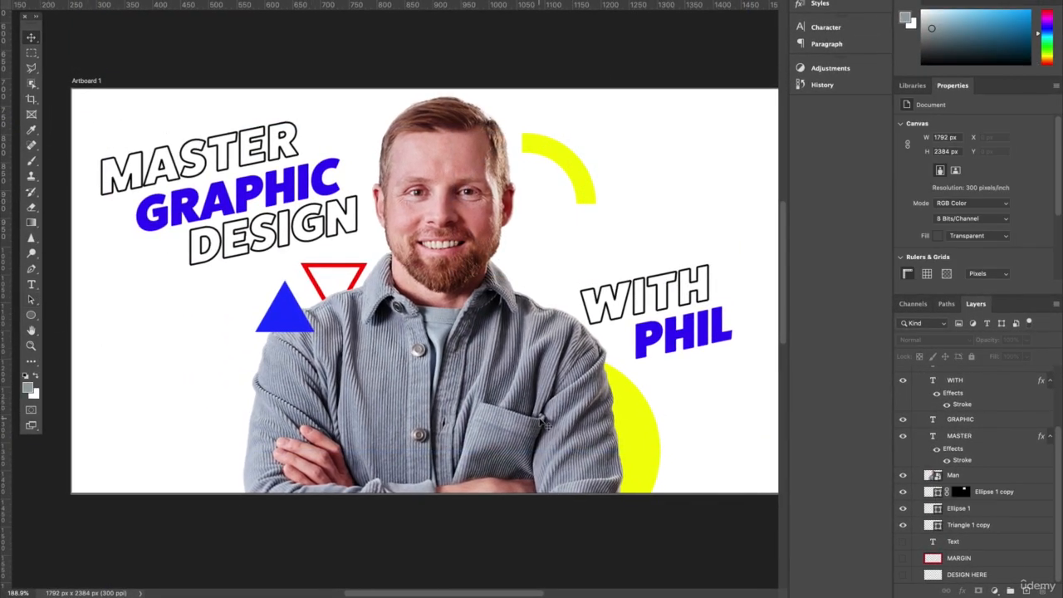
Step: Duplicate the yellow quarter arc above the WITH text, delete the copy's layer mask, and shift the full ring slightly up and right
{"action": "left_click", "coordinate": [576, 173]}
{"action": "left_click_drag", "start_coordinate": [575, 168], "coordinate": [696, 160]}
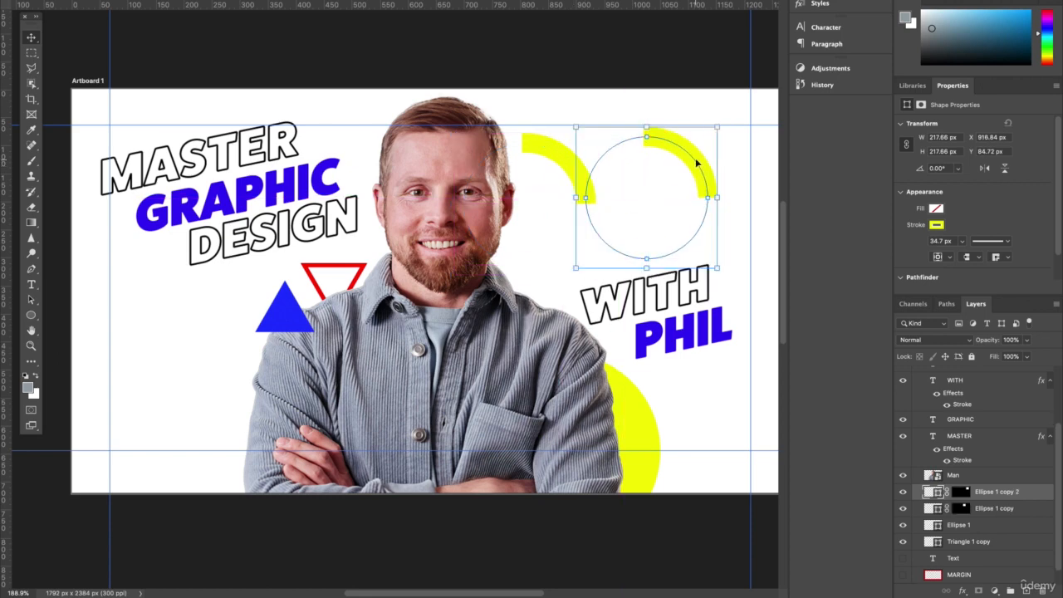
{"action": "right_click", "coordinate": [961, 492]}
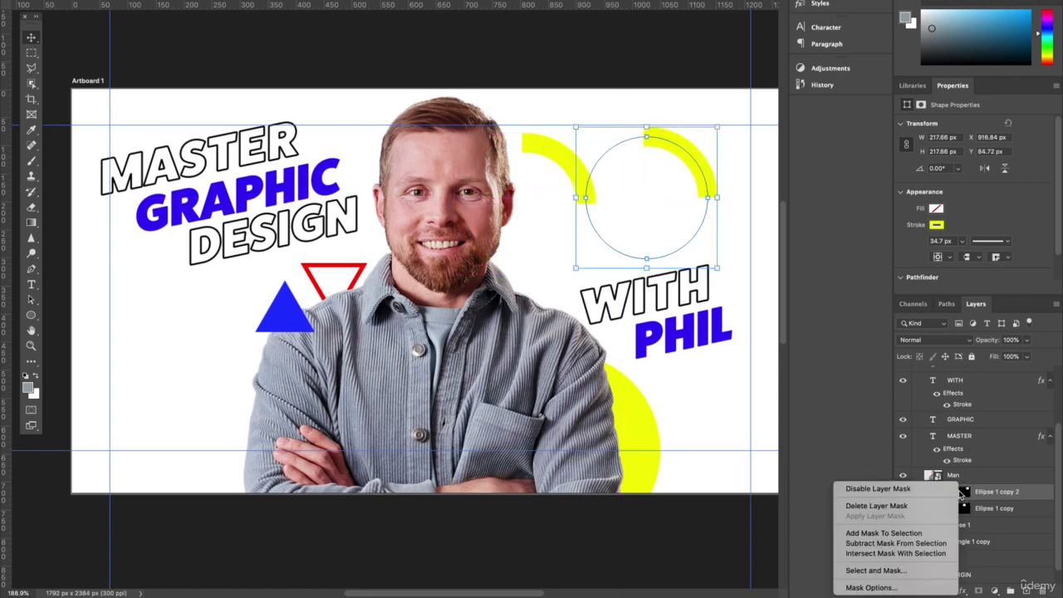
{"action": "left_click", "coordinate": [930, 506]}
{"action": "mouse_move", "coordinate": [704, 154]}
{"action": "left_mouse_down"}
{"action": "mouse_move", "coordinate": [694, 142]}
{"action": "mouse_move", "coordinate": [705, 147]}
{"action": "left_mouse_up"}
Step: Select the left half of the full yellow ring with a rectangular marquee and mask the ring to that selection
{"action": "left_click", "coordinate": [31, 52]}
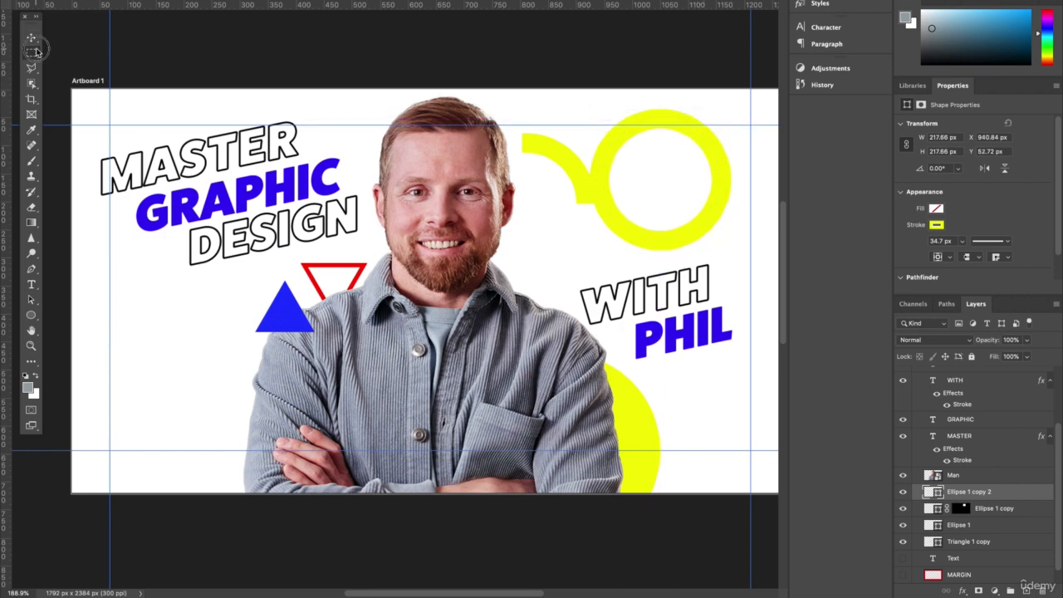
{"action": "left_click", "coordinate": [61, 53]}
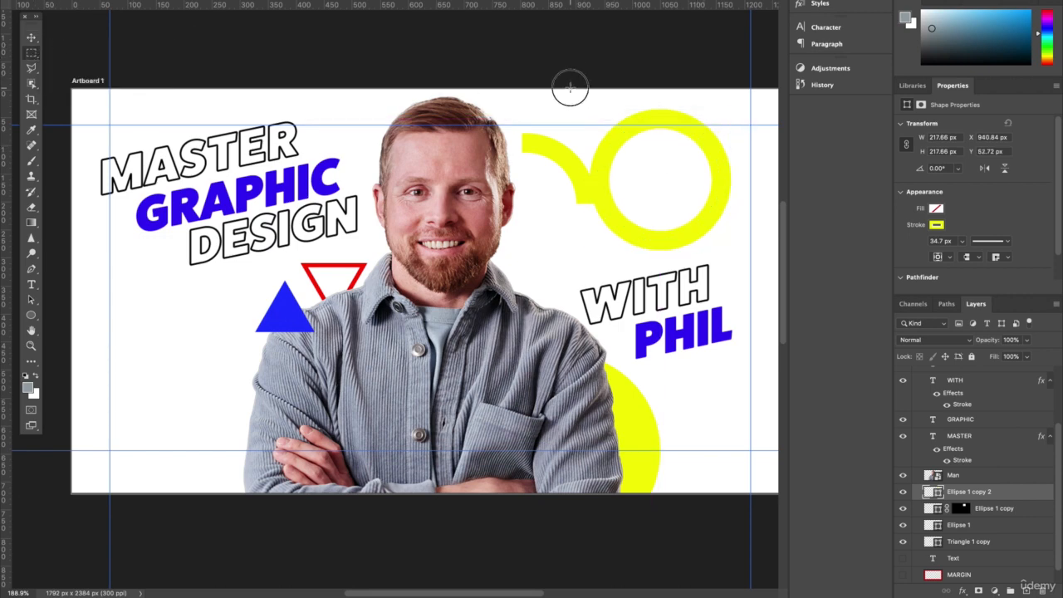
{"action": "left_click_drag", "start_coordinate": [570, 88], "coordinate": [658, 305]}
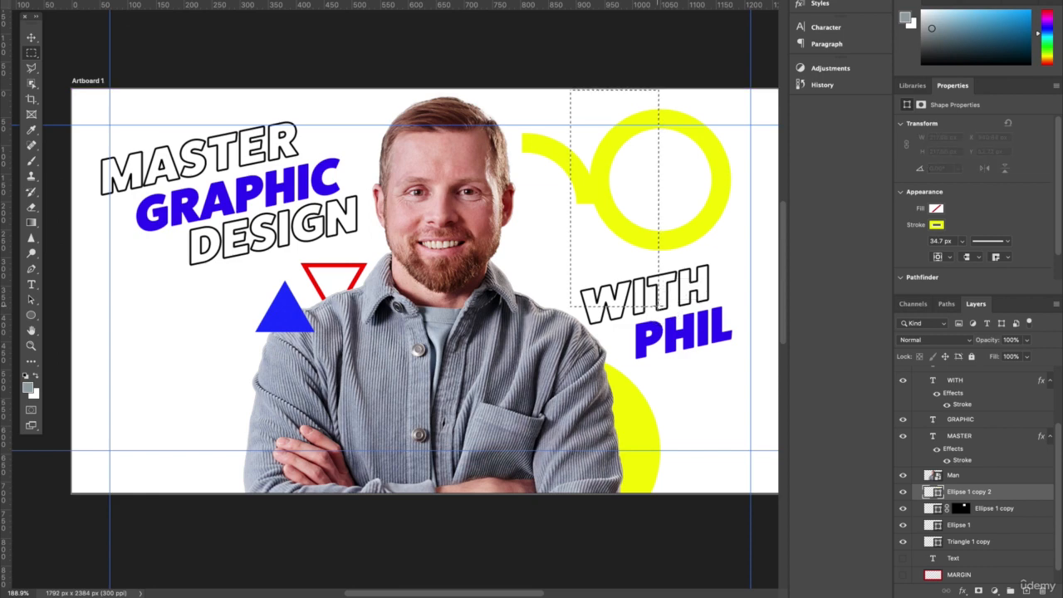
{"action": "left_click", "coordinate": [903, 494]}
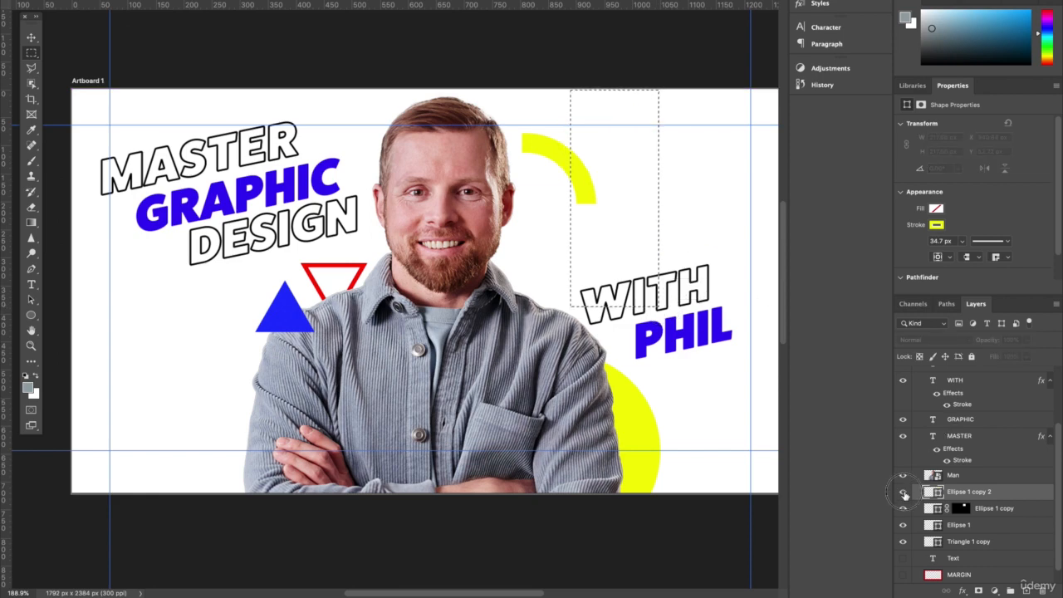
{"action": "left_click", "coordinate": [903, 493]}
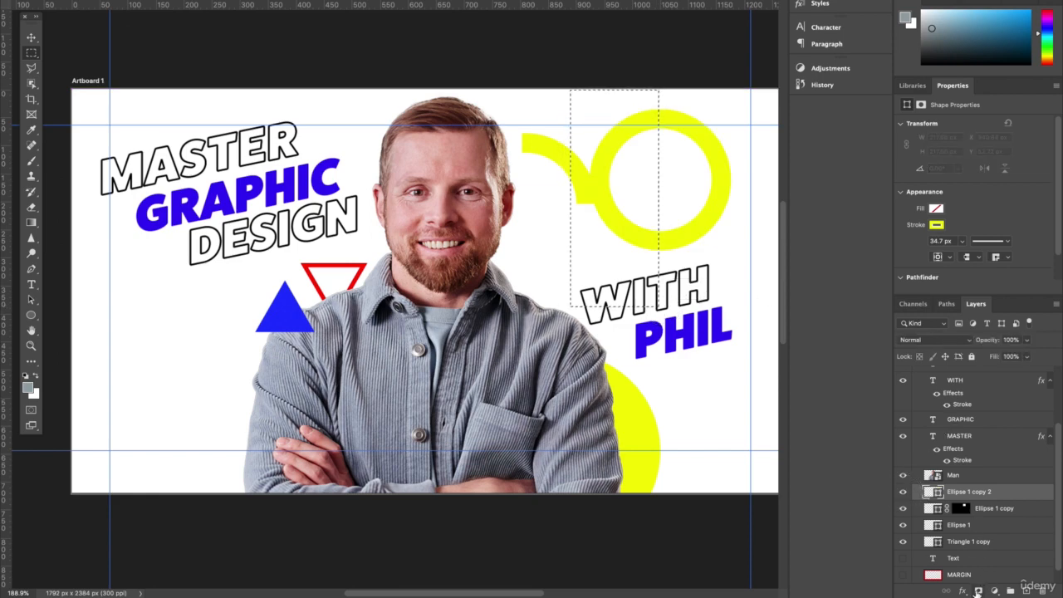
{"action": "left_click", "coordinate": [978, 590]}
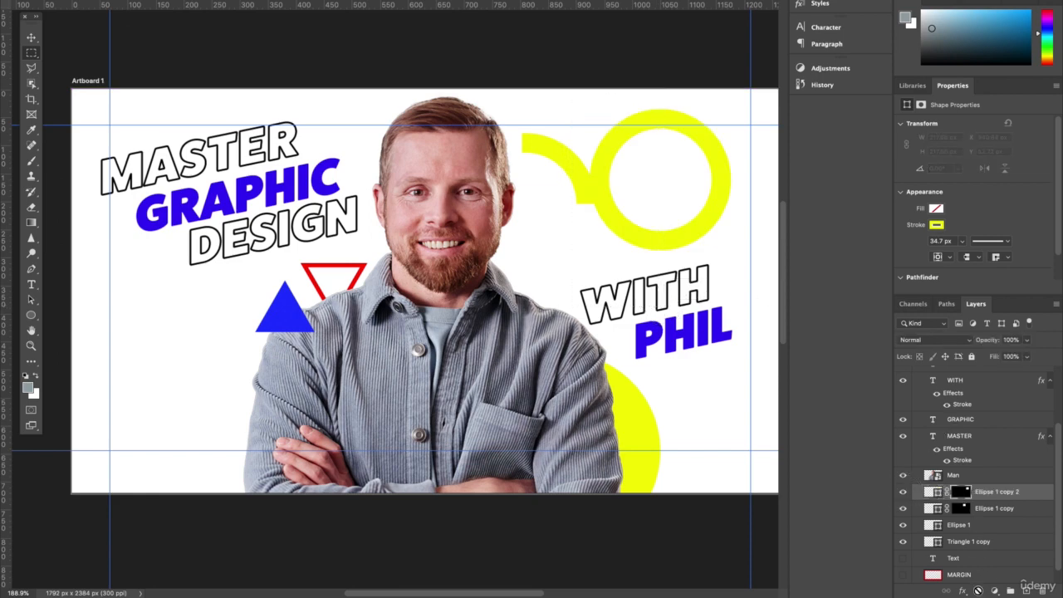
Step: Move the yellow half ring into the white space beside the man's folded arm and change its stroke to red
{"action": "left_click", "coordinate": [32, 38]}
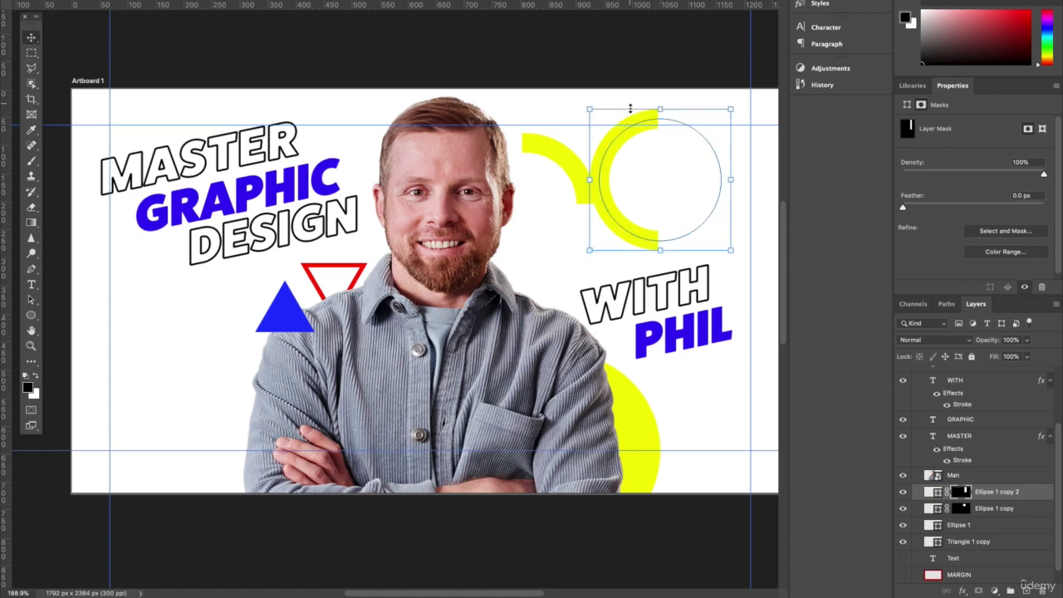
{"action": "left_click_drag", "start_coordinate": [645, 124], "coordinate": [210, 352]}
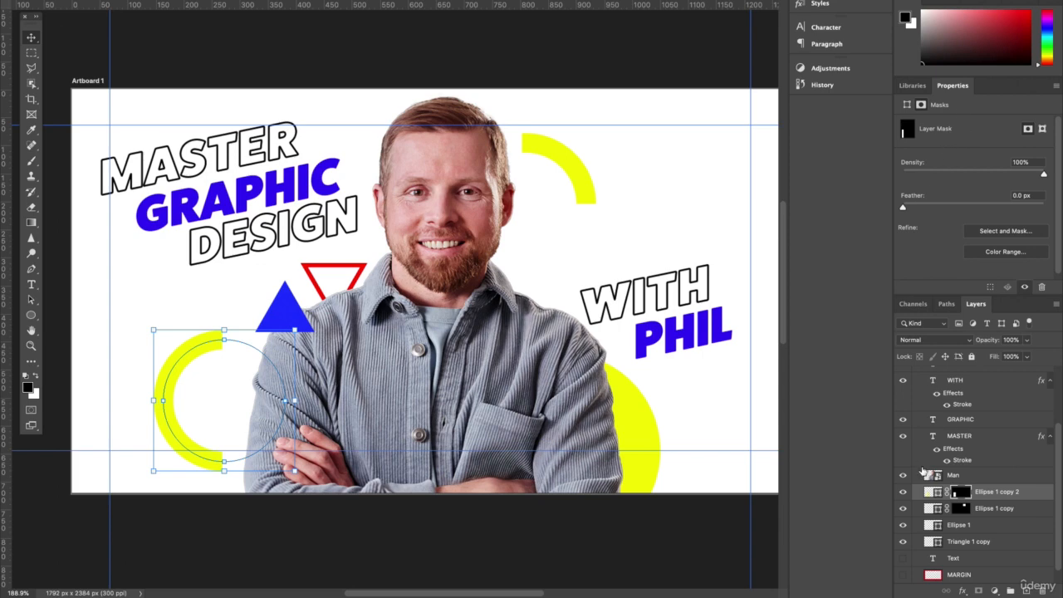
{"action": "left_click", "coordinate": [934, 494]}
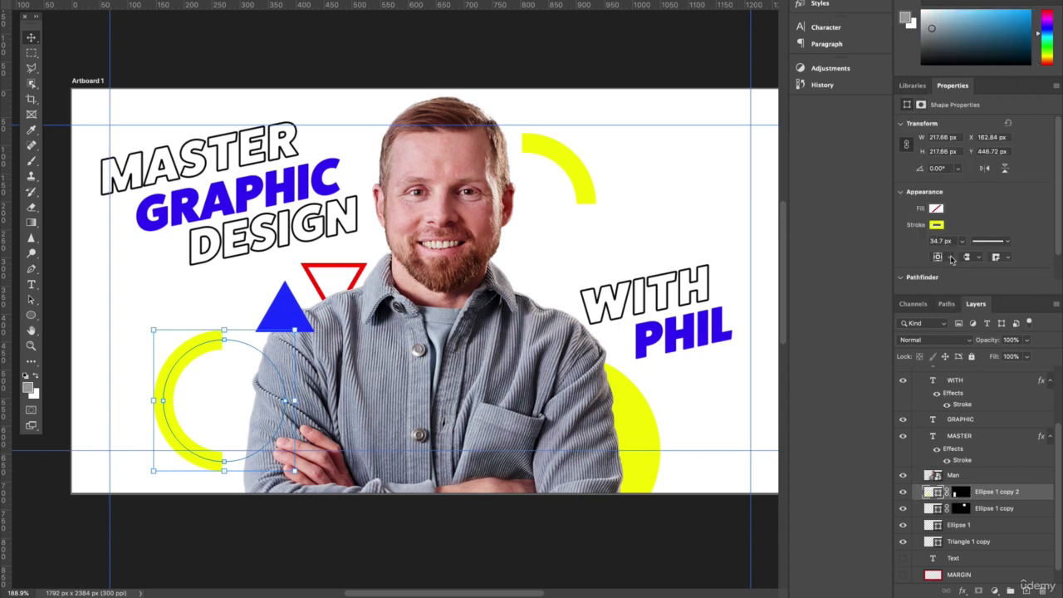
{"action": "left_click", "coordinate": [936, 225]}
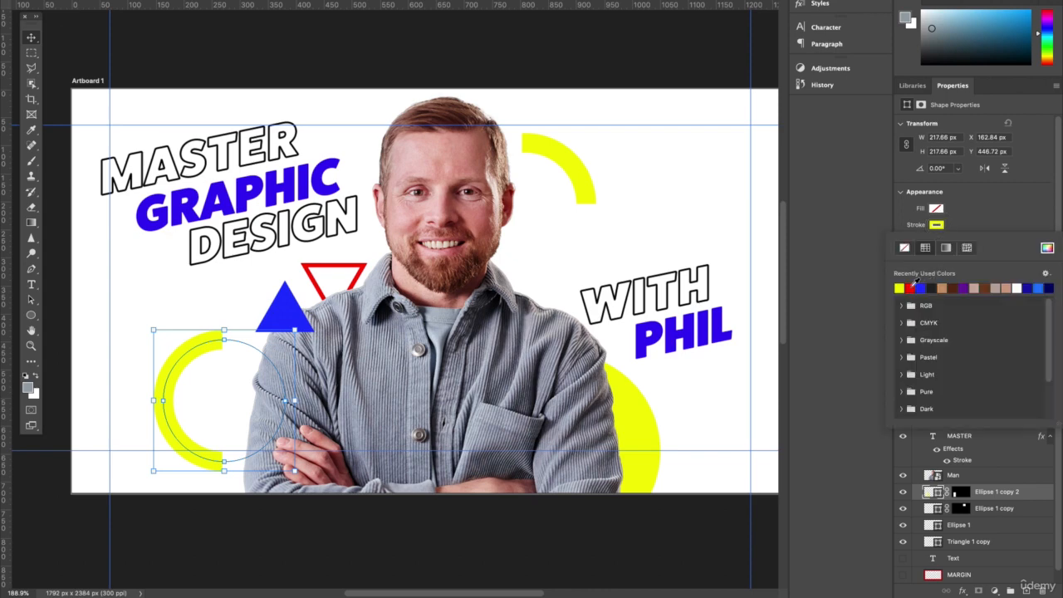
{"action": "left_click", "coordinate": [910, 288]}
{"action": "left_click", "coordinate": [454, 48]}
{"action": "key", "text": "ctrl+h"}
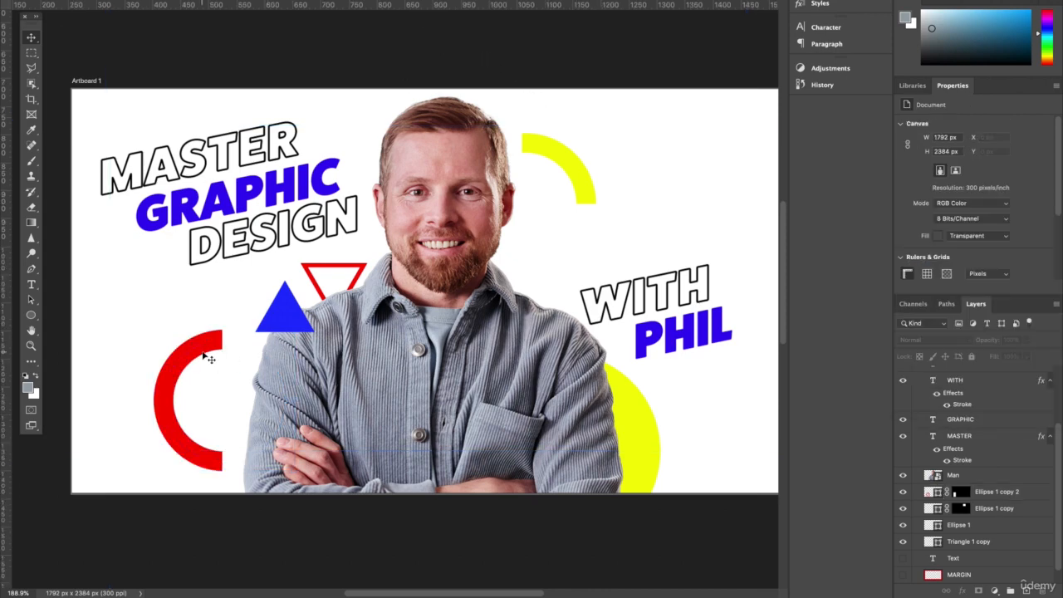
Step: Hide the guides and deselect the red half ring to view the whole composition
{"action": "left_click_drag", "start_coordinate": [203, 352], "coordinate": [207, 347]}
{"action": "key", "text": "ctrl+z"}
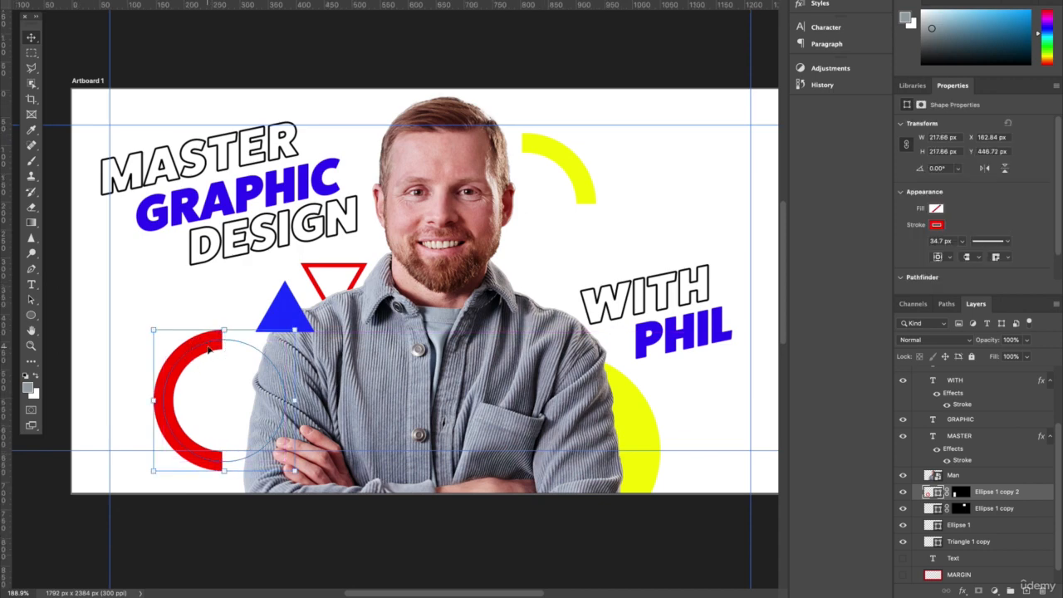
{"action": "scroll", "coordinate": [516, 332], "scroll_direction": "right", "scroll_amount": 2}
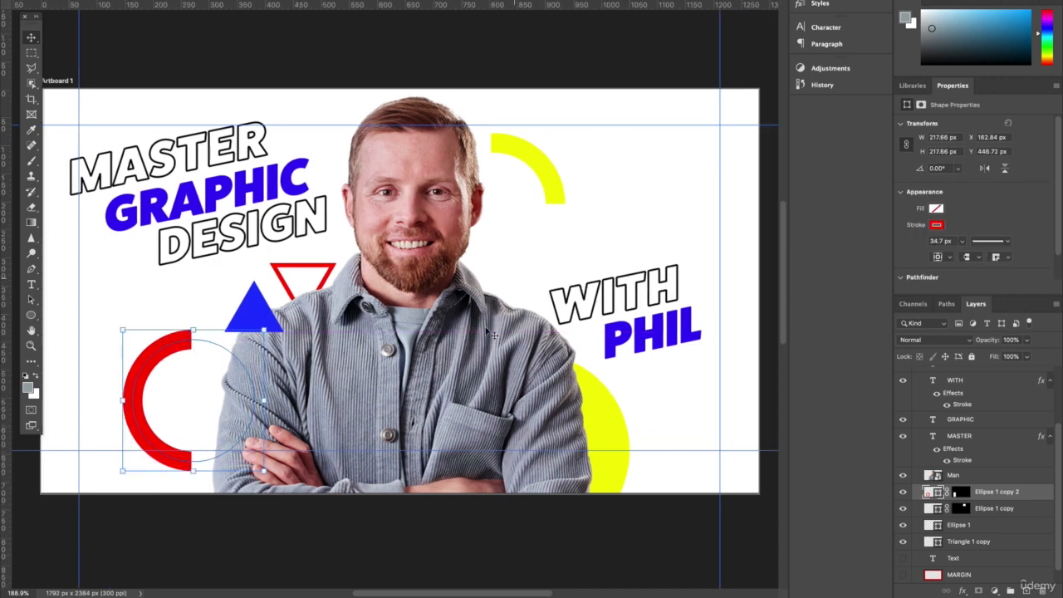
{"action": "key", "text": "ctrl+h"}
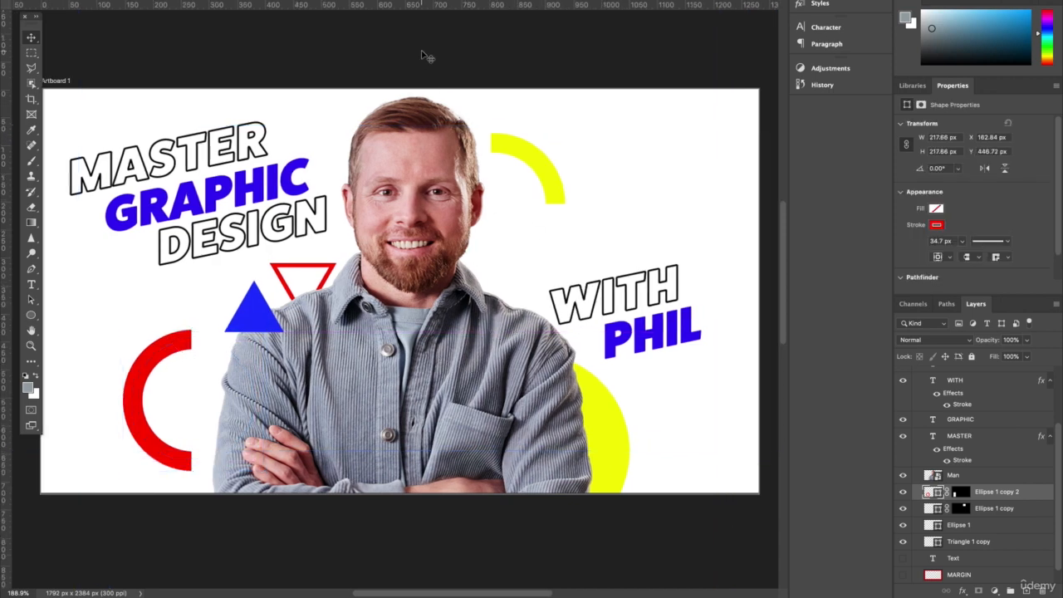
{"action": "left_click", "coordinate": [427, 55]}
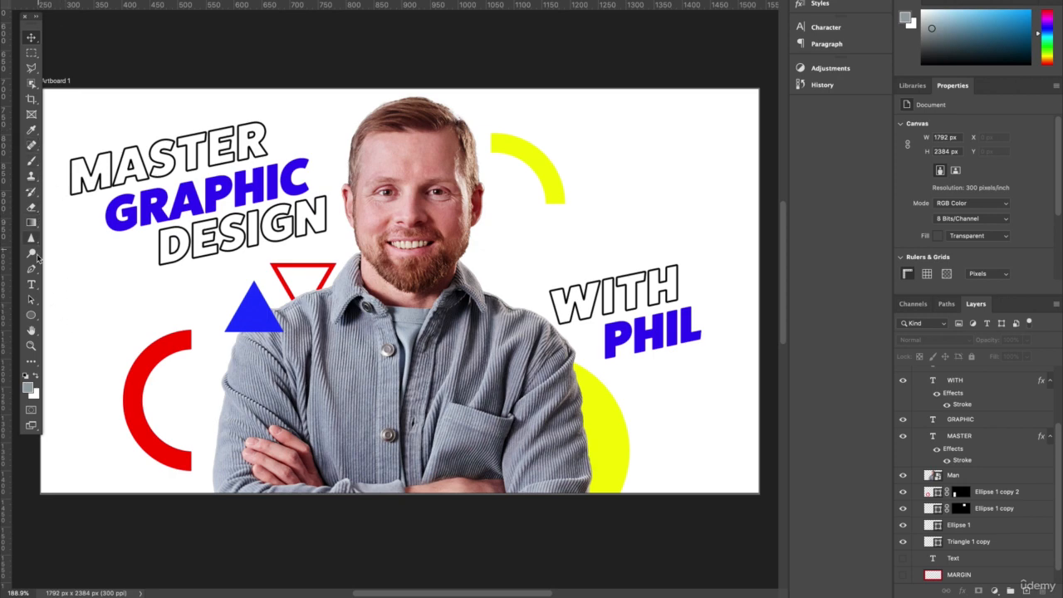
Step: Draw a rising diagonal line about 206 px long across the man's shoulder beside the WITH text
{"action": "left_click", "coordinate": [30, 314]}
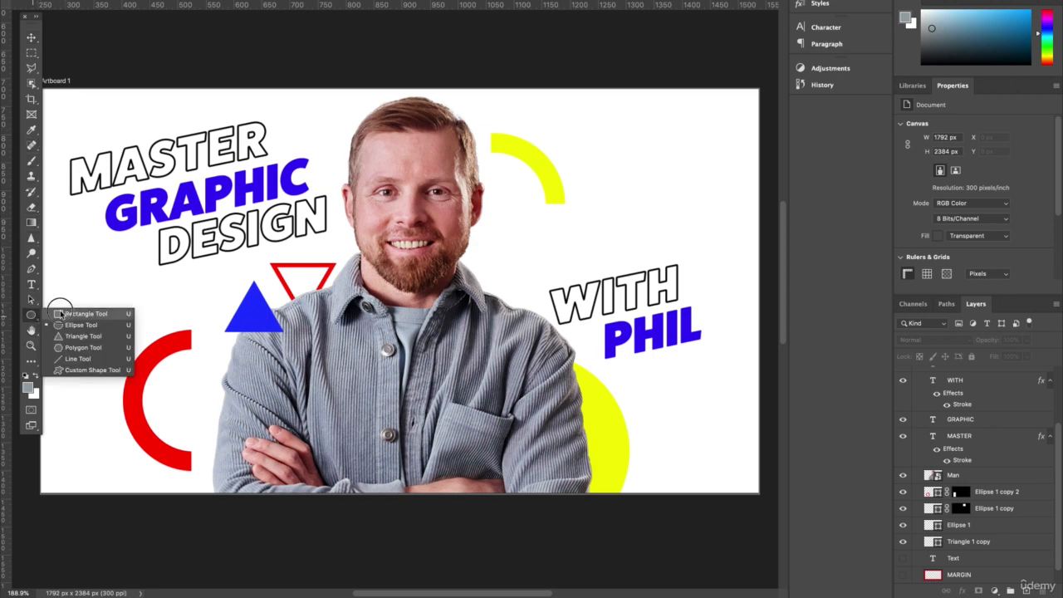
{"action": "left_click", "coordinate": [82, 359]}
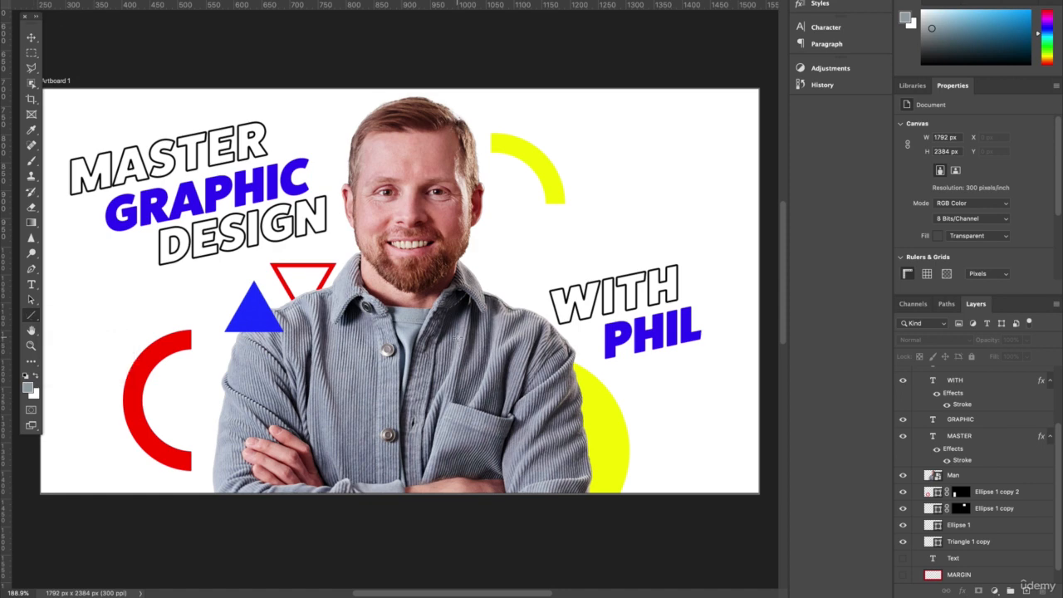
{"action": "left_click_drag", "start_coordinate": [457, 336], "coordinate": [544, 263]}
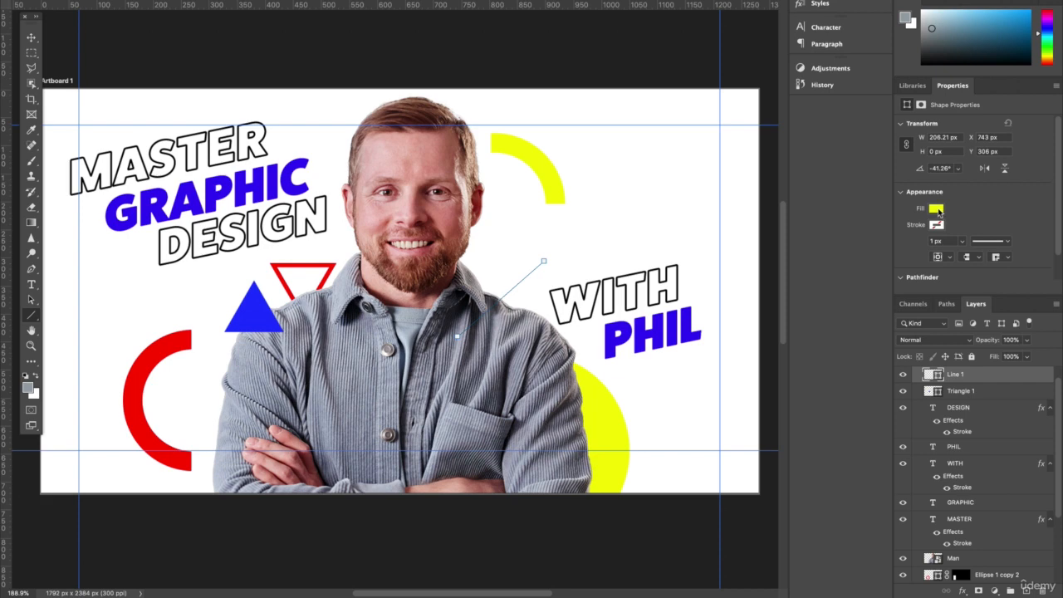
Step: Give the diagonal line no fill and a red stroke 15.60 px wide with rounded ends
{"action": "left_click", "coordinate": [935, 209]}
{"action": "left_click", "coordinate": [903, 232]}
{"action": "left_click", "coordinate": [936, 225]}
{"action": "left_click", "coordinate": [899, 287]}
{"action": "left_click_drag", "start_coordinate": [973, 258], "coordinate": [967, 258]}
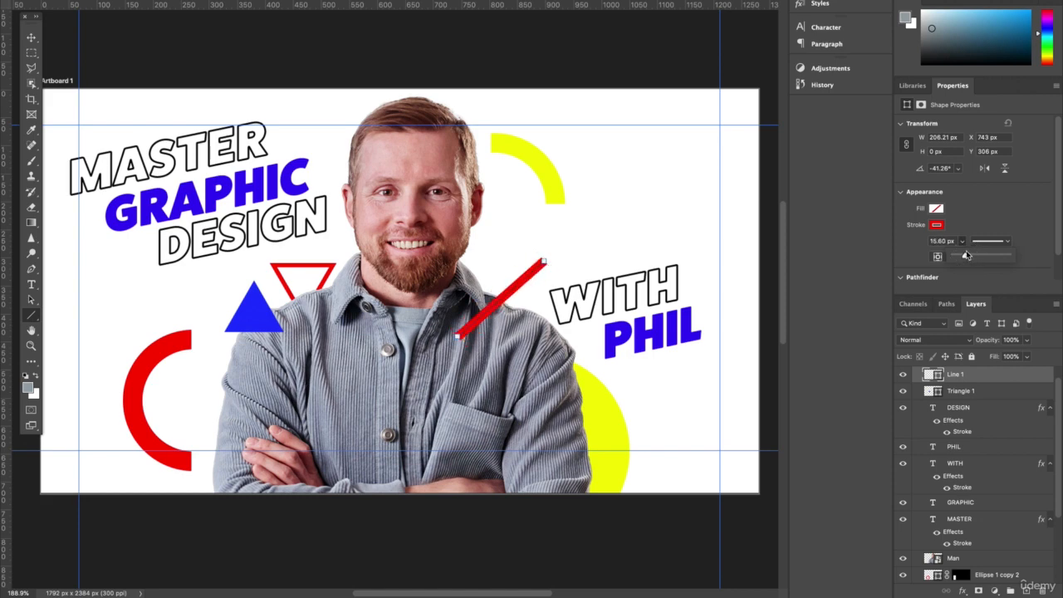
{"action": "scroll", "coordinate": [981, 212], "scroll_direction": "down", "scroll_amount": 1}
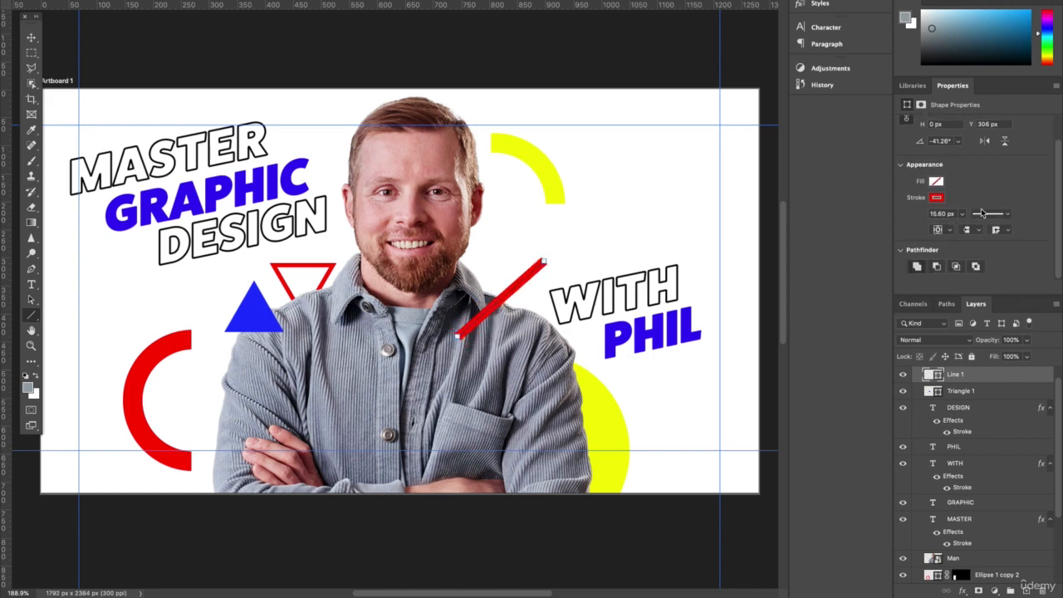
{"action": "left_click", "coordinate": [1003, 230]}
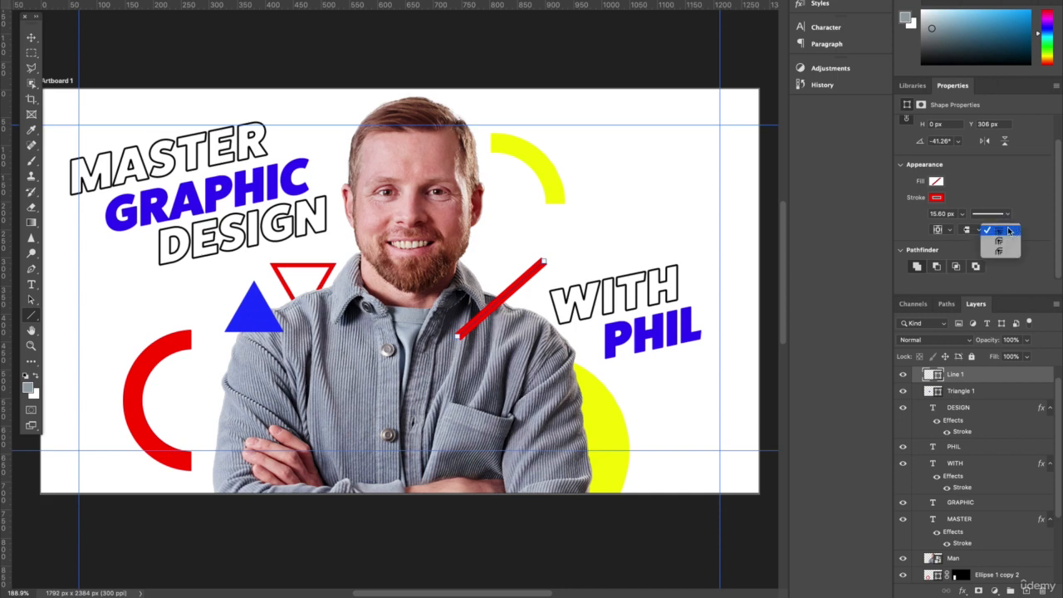
{"action": "left_click", "coordinate": [1007, 241]}
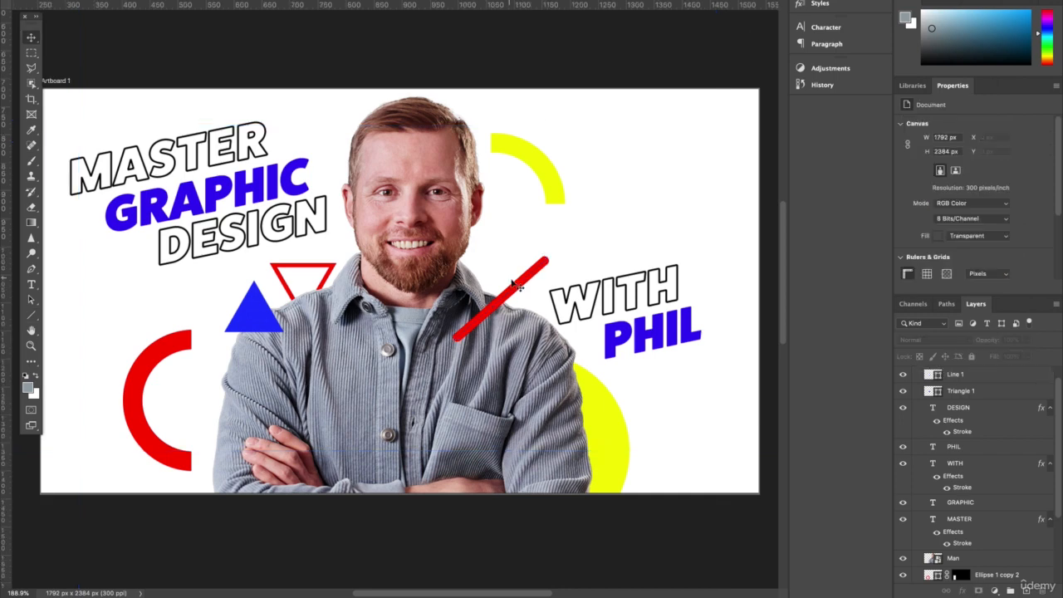
Step: Duplicate the red line twice, placing one parallel copy below it and one above it
{"action": "left_click", "coordinate": [514, 289]}
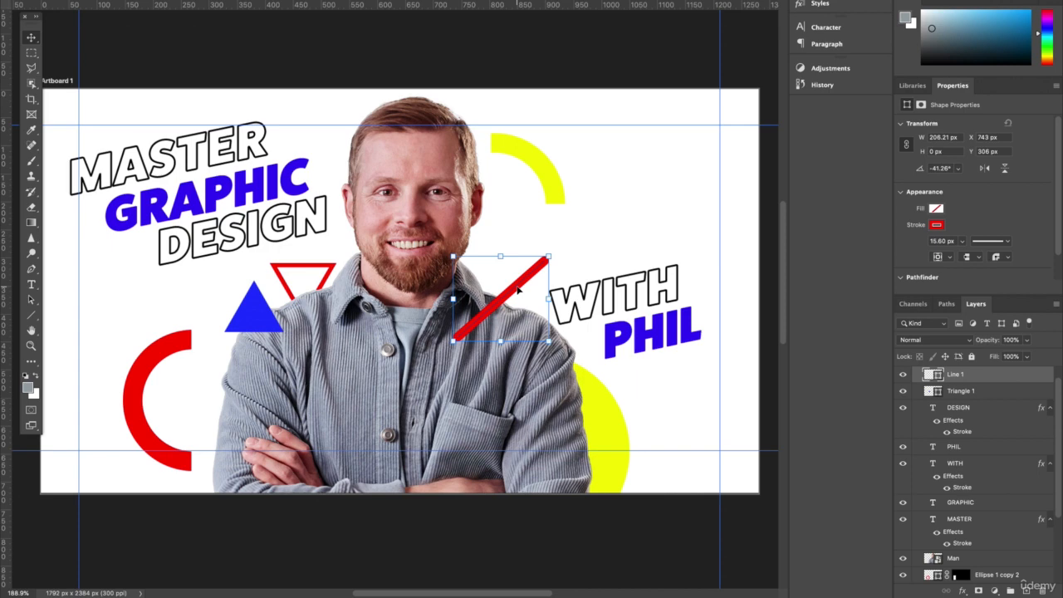
{"action": "left_click_drag", "start_coordinate": [516, 289], "coordinate": [523, 258]}
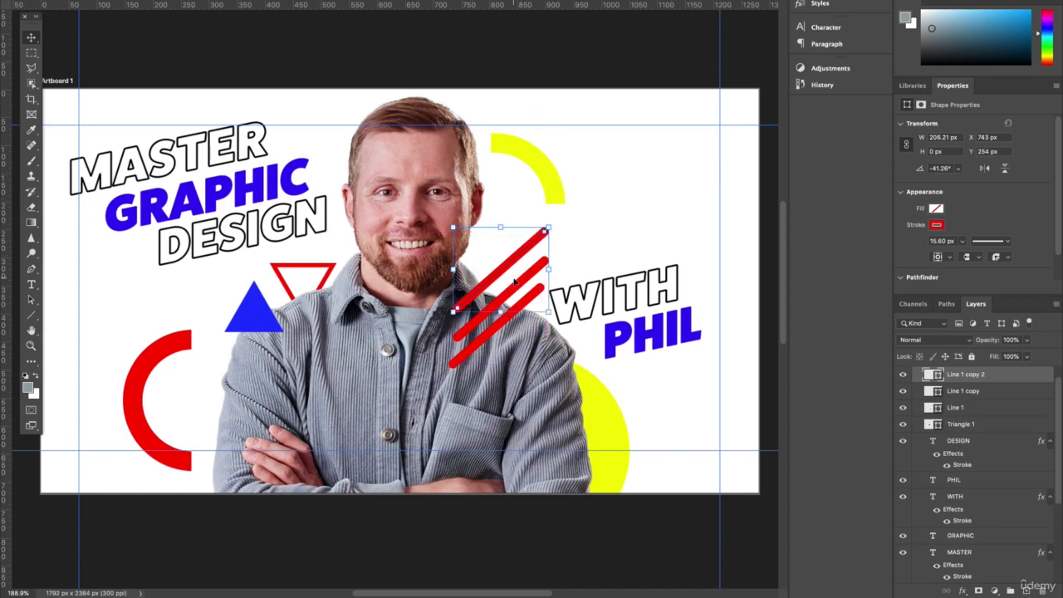
Step: Lengthen the uppermost red line to about 278 px by extending its upper end toward the yellow arc
{"action": "key", "text": "super+plus"}
{"action": "left_click_drag", "start_coordinate": [450, 235], "coordinate": [469, 220]}
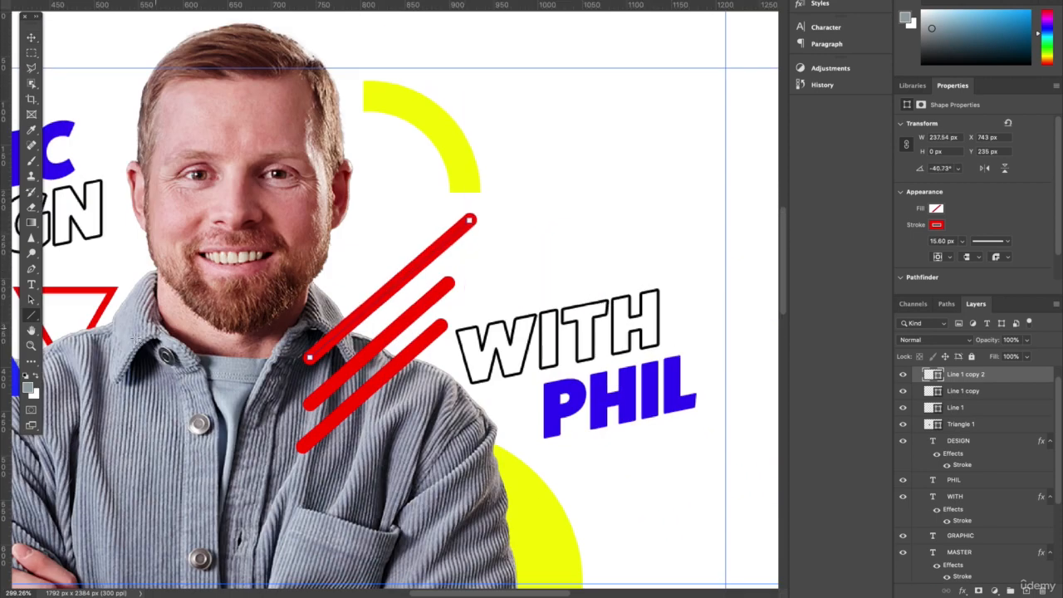
{"action": "right_click", "coordinate": [31, 316]}
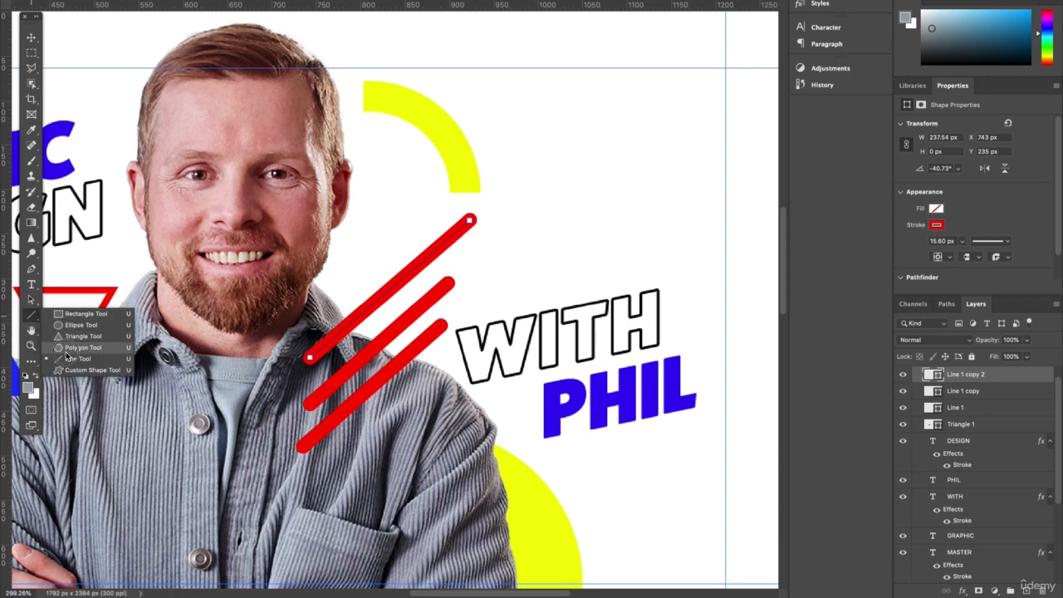
{"action": "left_click", "coordinate": [67, 360]}
{"action": "left_click_drag", "start_coordinate": [470, 220], "coordinate": [500, 202]}
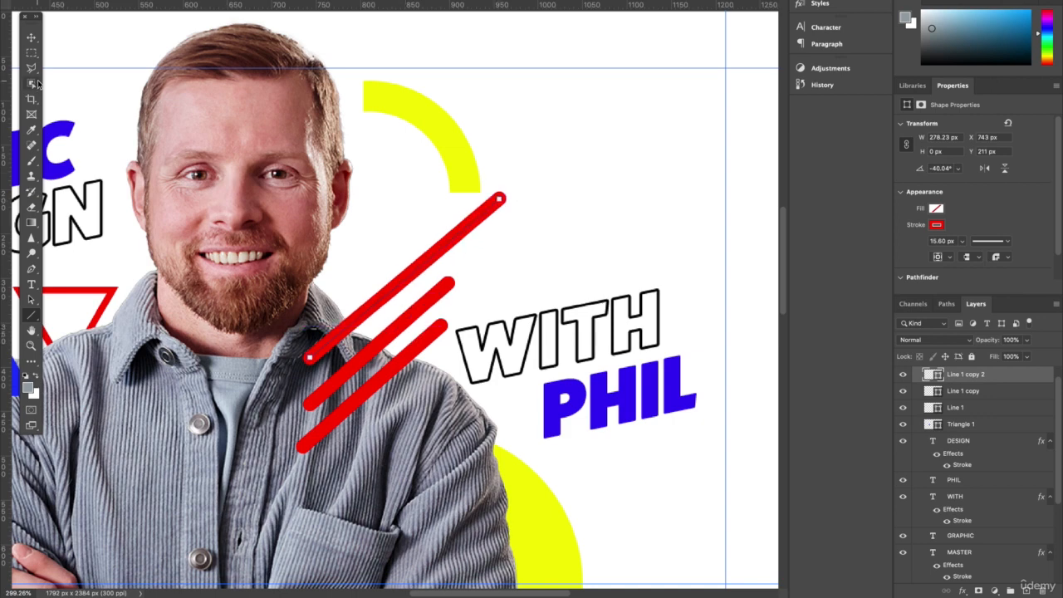
Step: Shorten the middle red line to about 143 px by pulling its lower end up toward the shoulder
{"action": "left_click", "coordinate": [31, 36]}
{"action": "left_click", "coordinate": [410, 319]}
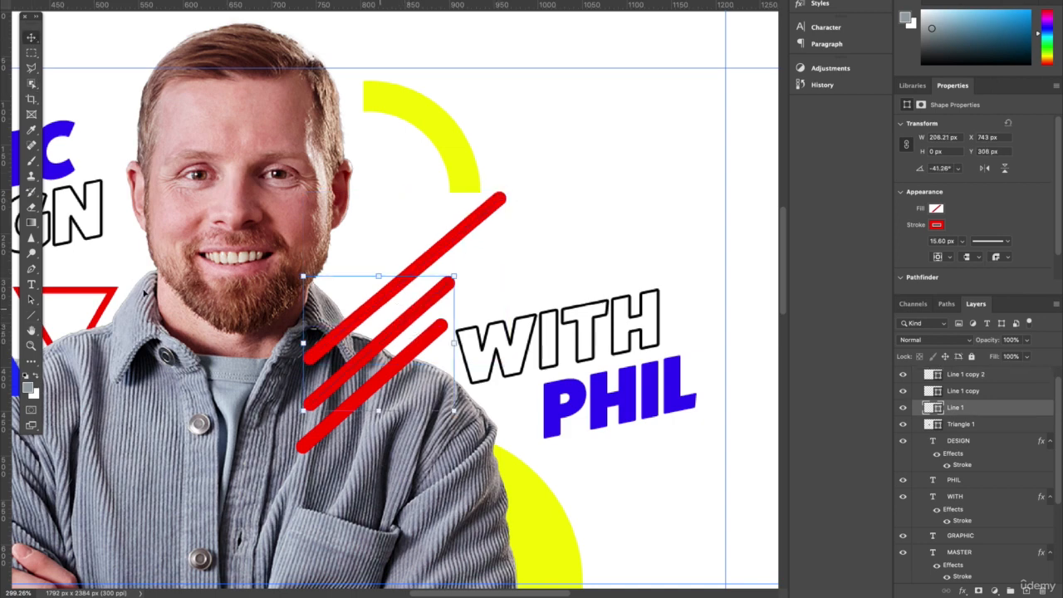
{"action": "left_click", "coordinate": [30, 318]}
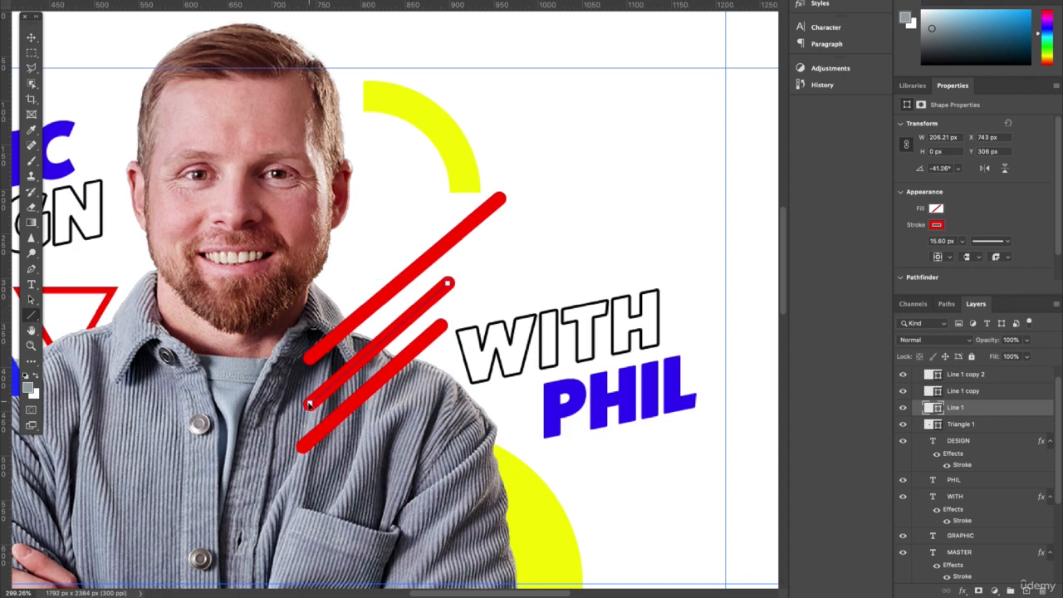
{"action": "left_click_drag", "start_coordinate": [308, 404], "coordinate": [352, 365]}
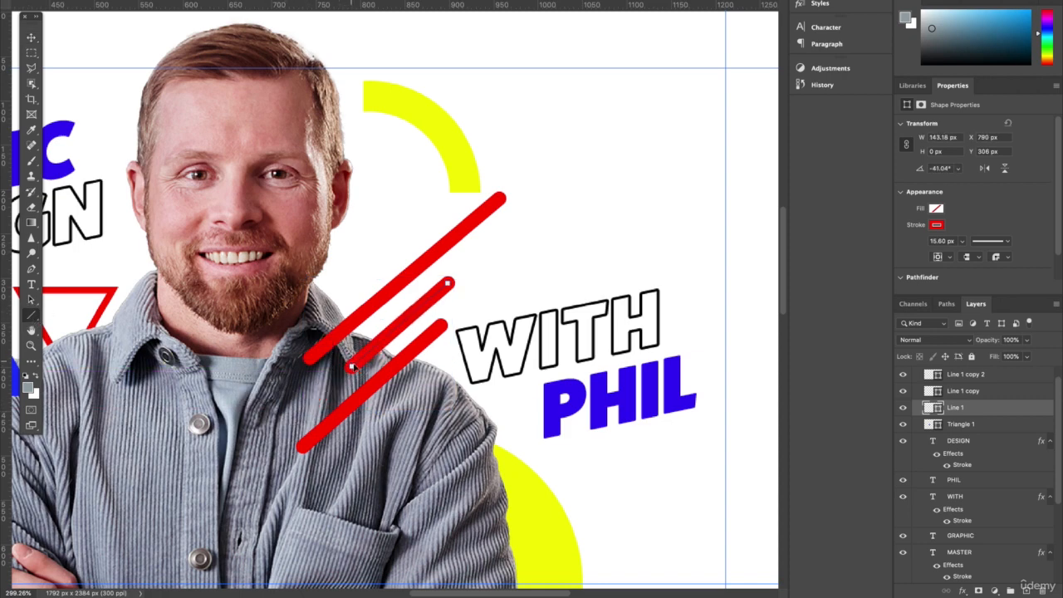
Step: Move the longest red line down toward the other two, place its layer behind the man, and fine-tune the spacing of the lines
{"action": "left_click", "coordinate": [30, 37]}
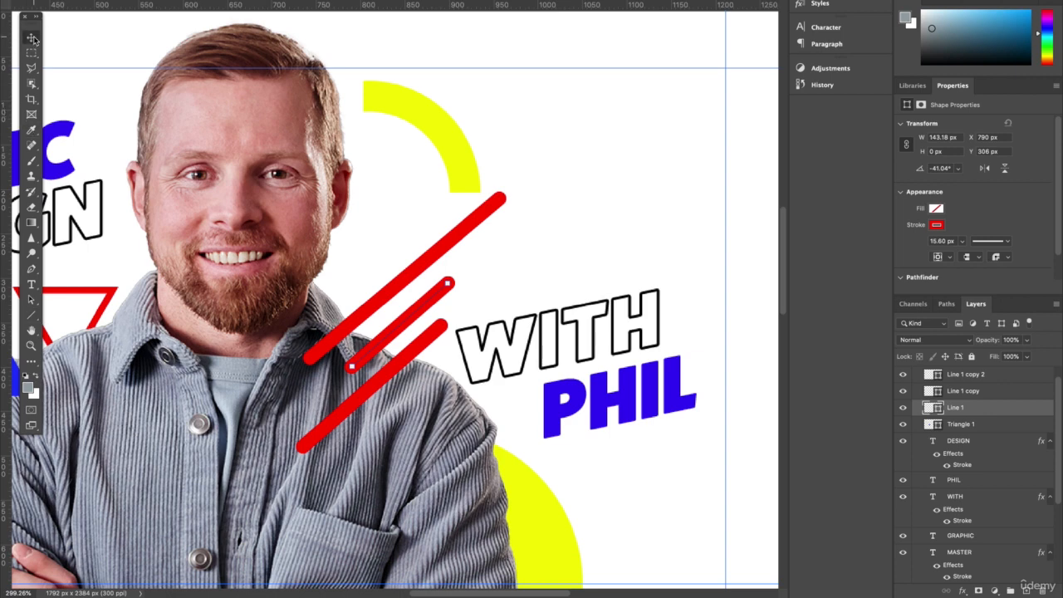
{"action": "left_click", "coordinate": [479, 227]}
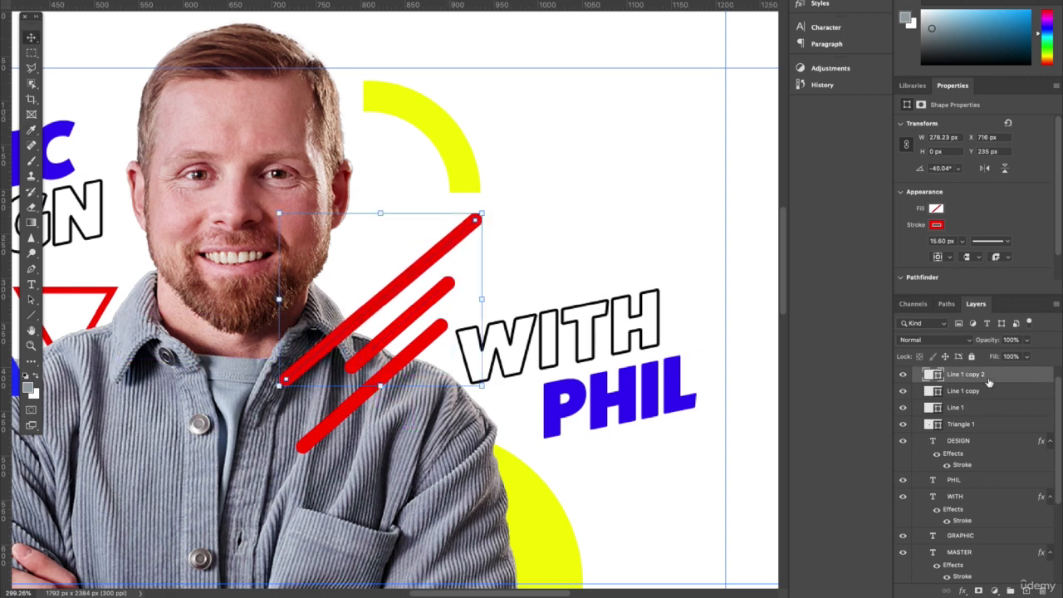
{"action": "left_click_drag", "start_coordinate": [988, 382], "coordinate": [981, 544]}
{"action": "left_click_drag", "start_coordinate": [414, 348], "coordinate": [422, 342]}
{"action": "left_click", "coordinate": [407, 279]}
{"action": "left_click_drag", "start_coordinate": [407, 280], "coordinate": [400, 285]}
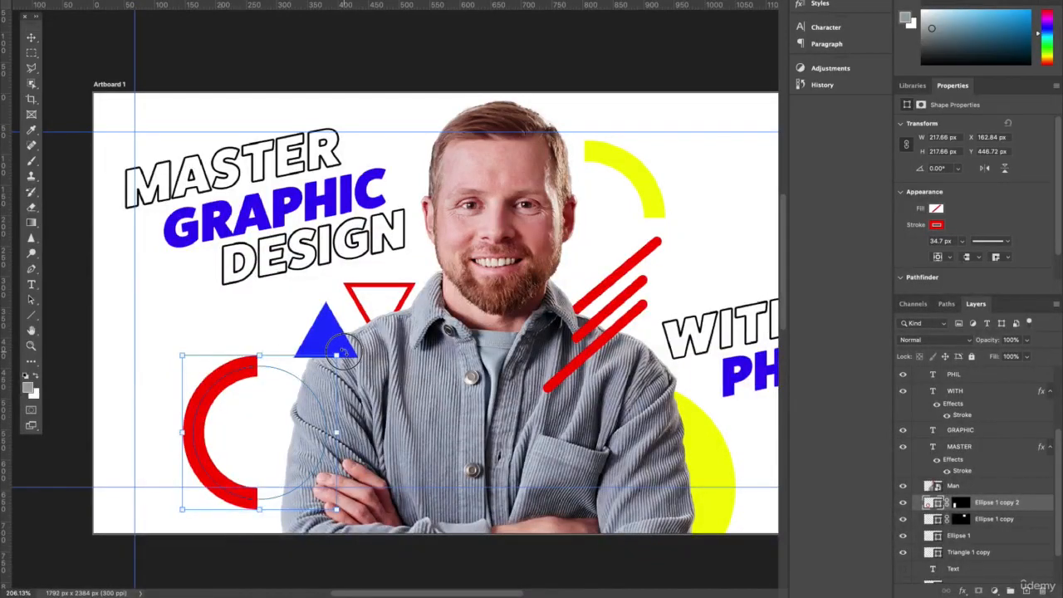
Step: Rotate the red half-ring by 90.5° into an arch and move it down beside the man's folded arm
{"action": "left_click_drag", "start_coordinate": [342, 352], "coordinate": [348, 496]}
{"action": "left_click_drag", "start_coordinate": [344, 509], "coordinate": [333, 515]}
{"action": "key", "text": "Return"}
{"action": "left_click_drag", "start_coordinate": [273, 416], "coordinate": [275, 476]}
Step: Bring the red arch in front of the man and shift it about 17 px right and 17 px up
{"action": "left_click_drag", "start_coordinate": [1028, 510], "coordinate": [988, 376]}
{"action": "left_click", "coordinate": [428, 103]}
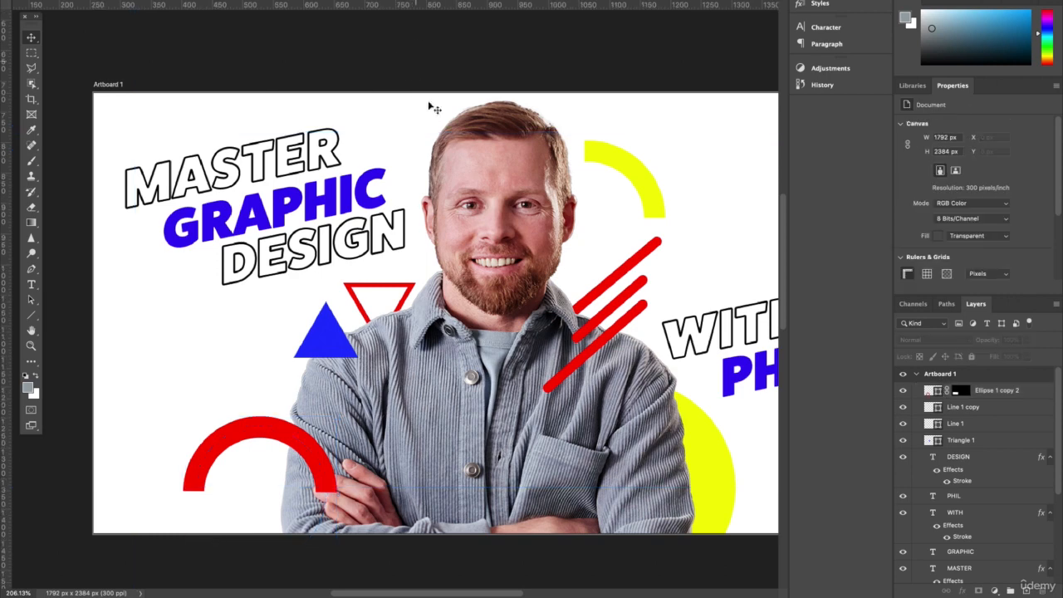
{"action": "scroll", "coordinate": [446, 420], "scroll_direction": "right", "scroll_amount": 3}
{"action": "left_click", "coordinate": [233, 452]}
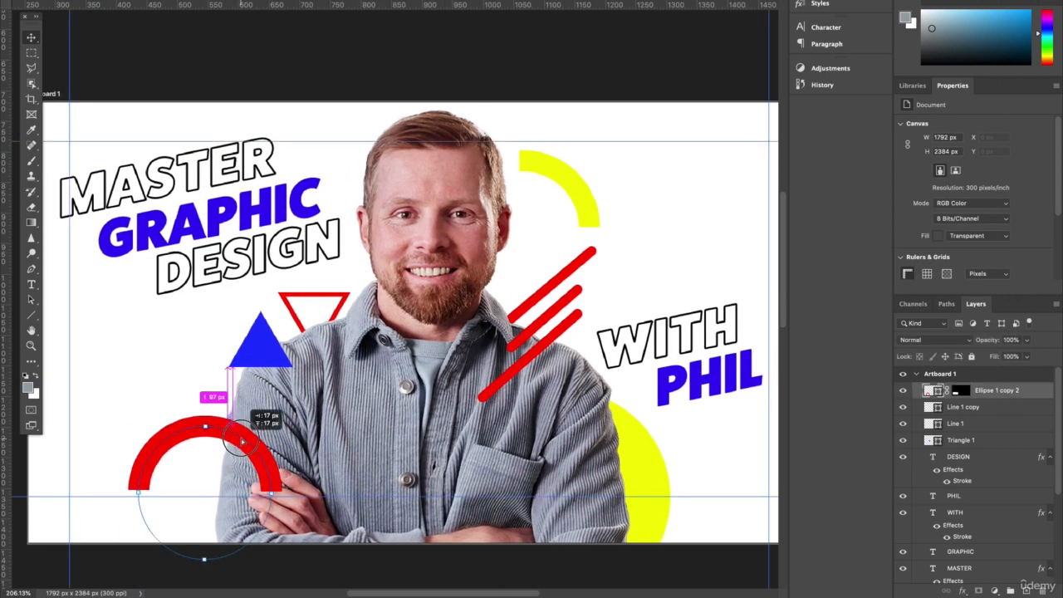
{"action": "scroll", "coordinate": [265, 419], "scroll_direction": "right", "scroll_amount": 2}
{"action": "scroll", "coordinate": [266, 419], "scroll_direction": "down", "scroll_amount": 2}
Step: Give the blue triangle a drop shadow with 21% opacity, 32 px distance and 59 px size
{"action": "left_click", "coordinate": [968, 444]}
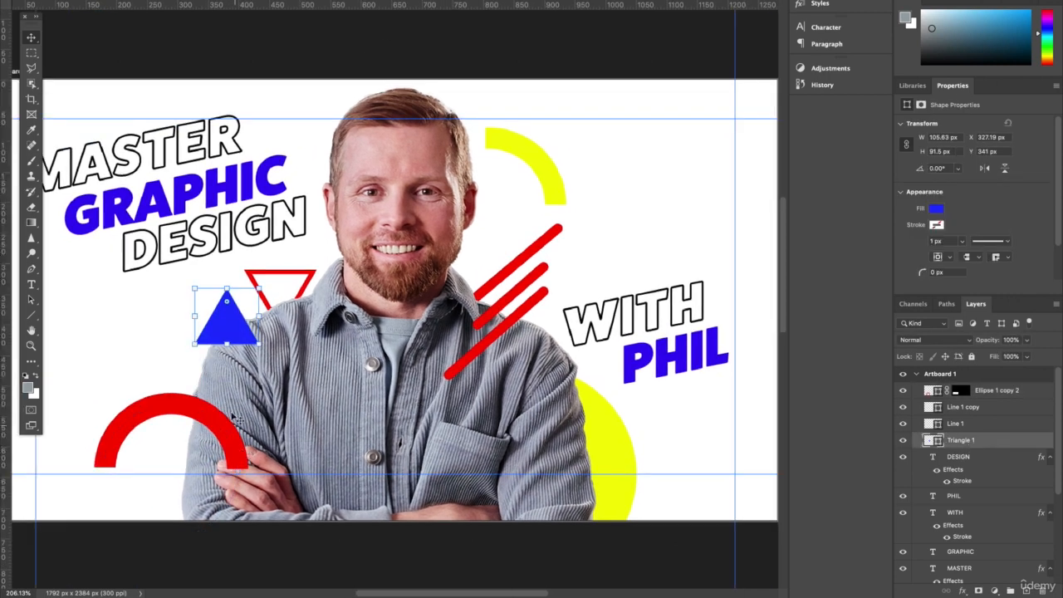
{"action": "double_click", "coordinate": [1014, 444]}
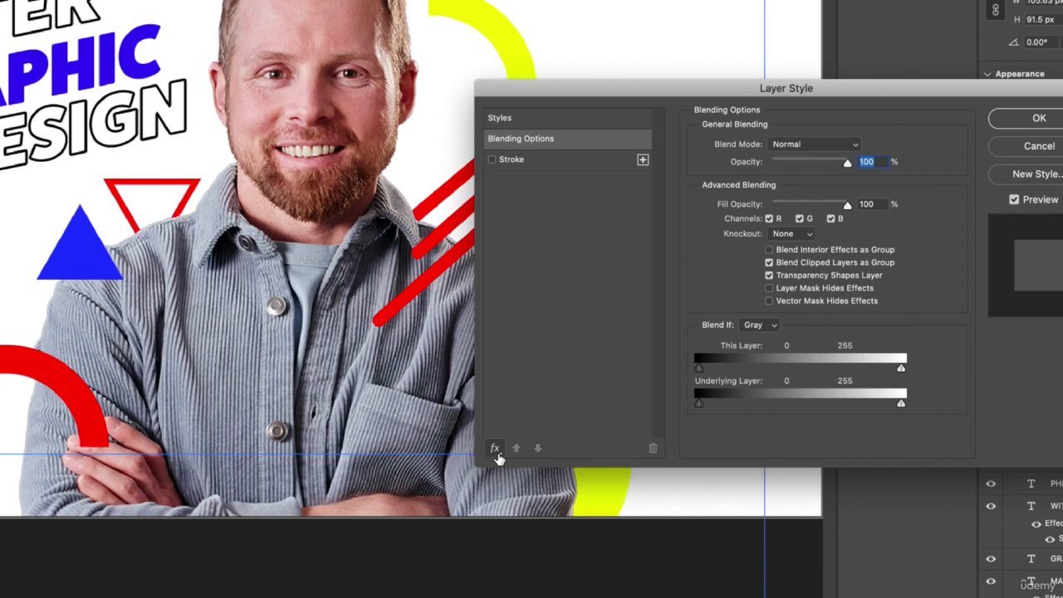
{"action": "left_click", "coordinate": [495, 450]}
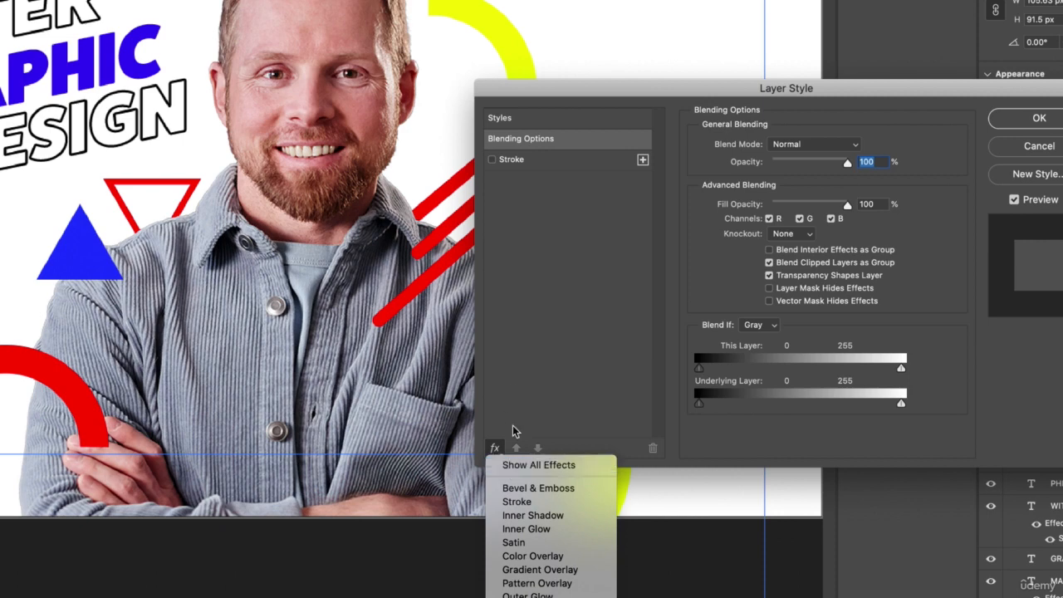
{"action": "left_click", "coordinate": [531, 466]}
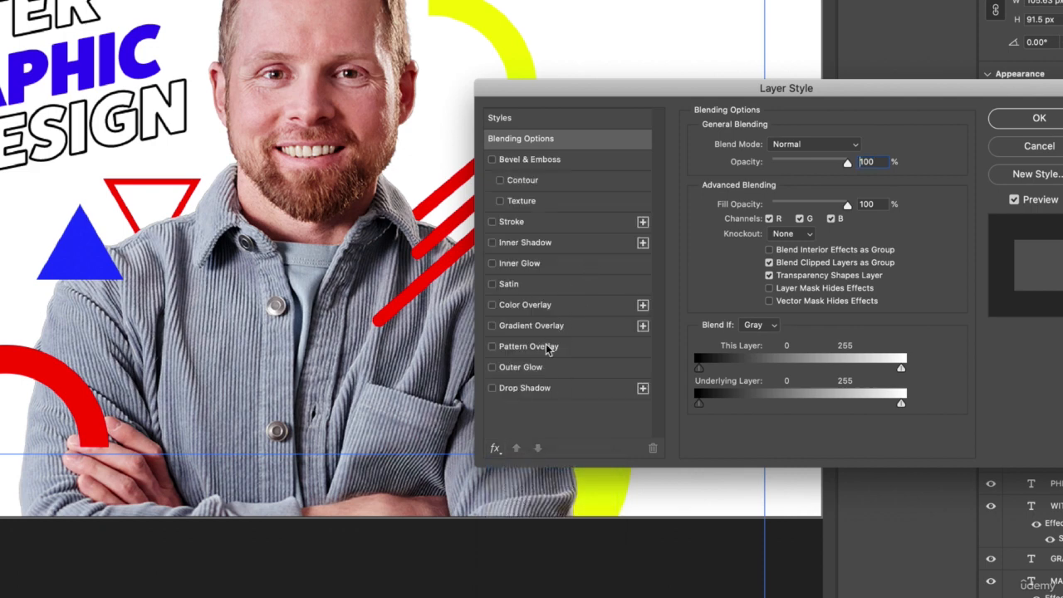
{"action": "left_click", "coordinate": [534, 391]}
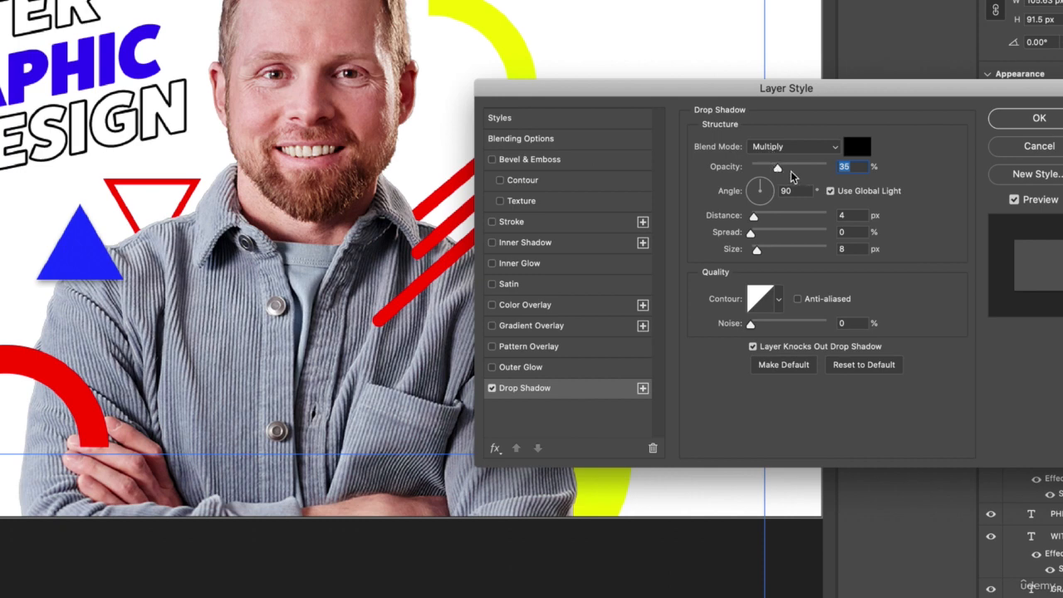
{"action": "left_click_drag", "start_coordinate": [768, 170], "coordinate": [766, 170]}
{"action": "left_click_drag", "start_coordinate": [755, 249], "coordinate": [776, 222]}
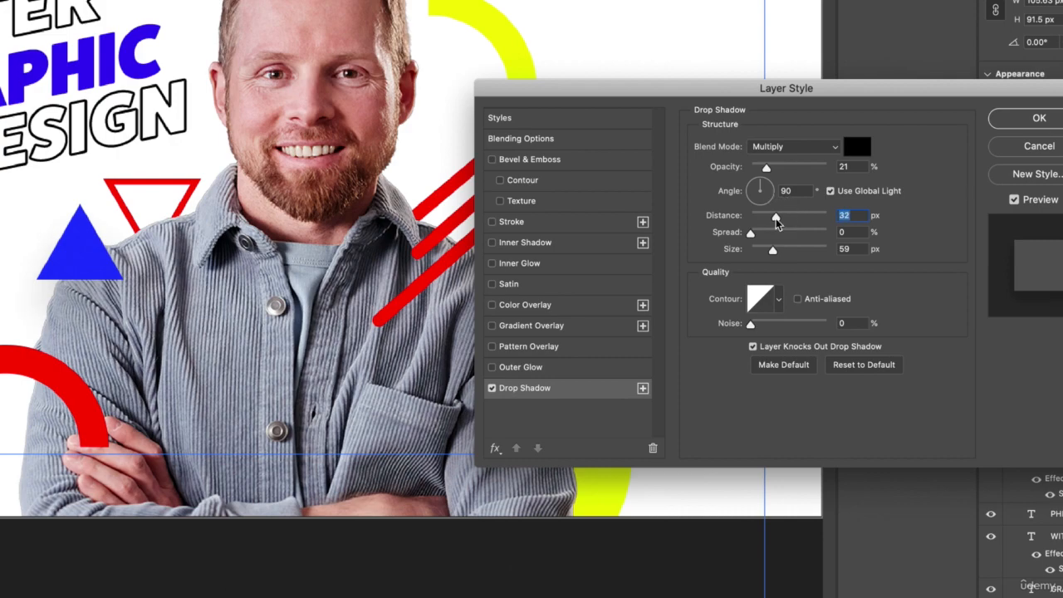
{"action": "key", "text": "Return"}
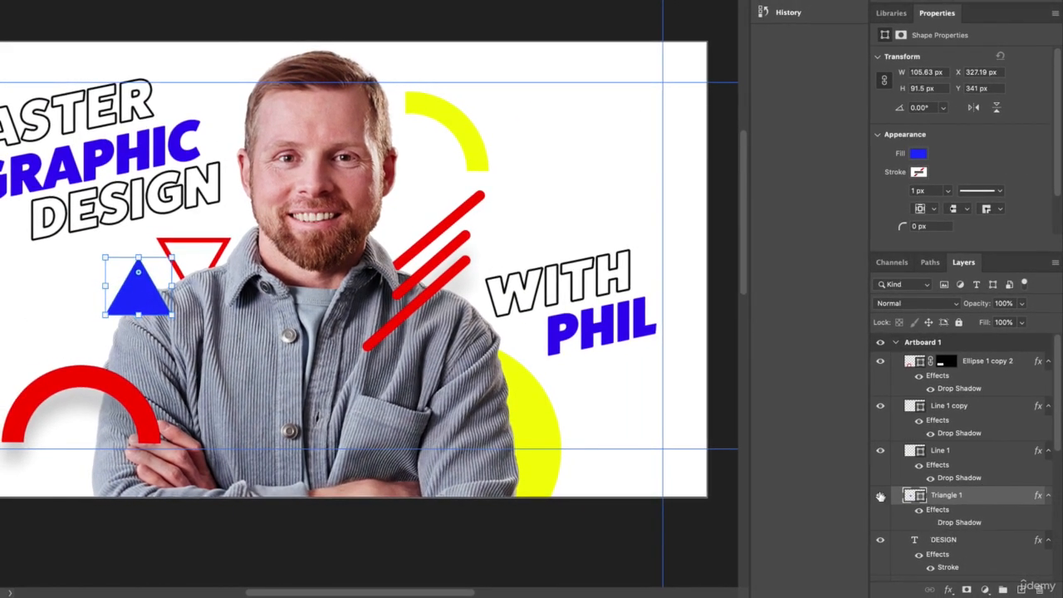
Step: Hide the drop shadow on the red arch and deselect it
{"action": "left_click", "coordinate": [141, 413]}
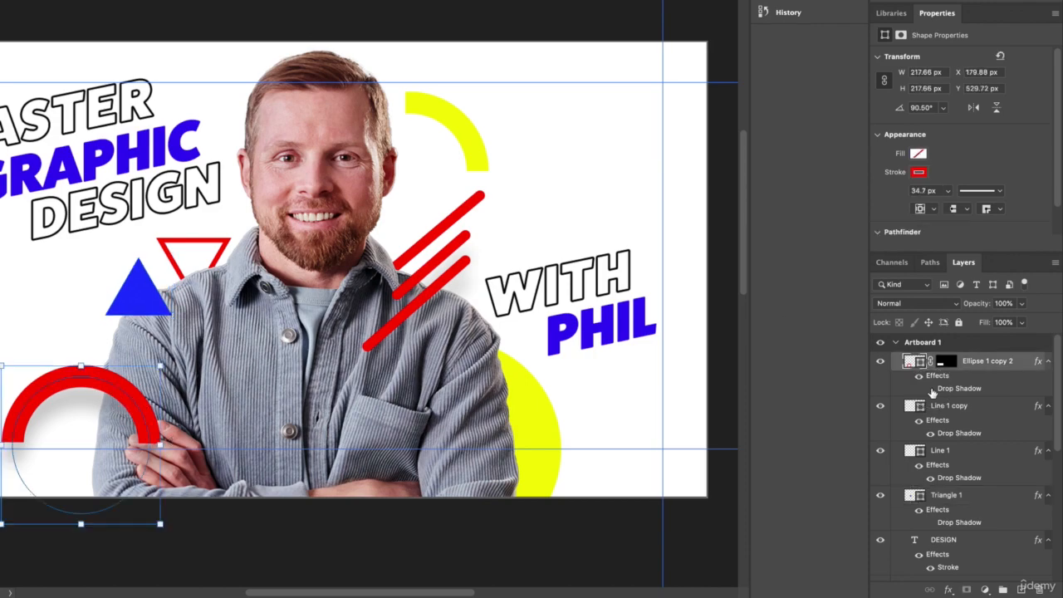
{"action": "left_click", "coordinate": [486, 30]}
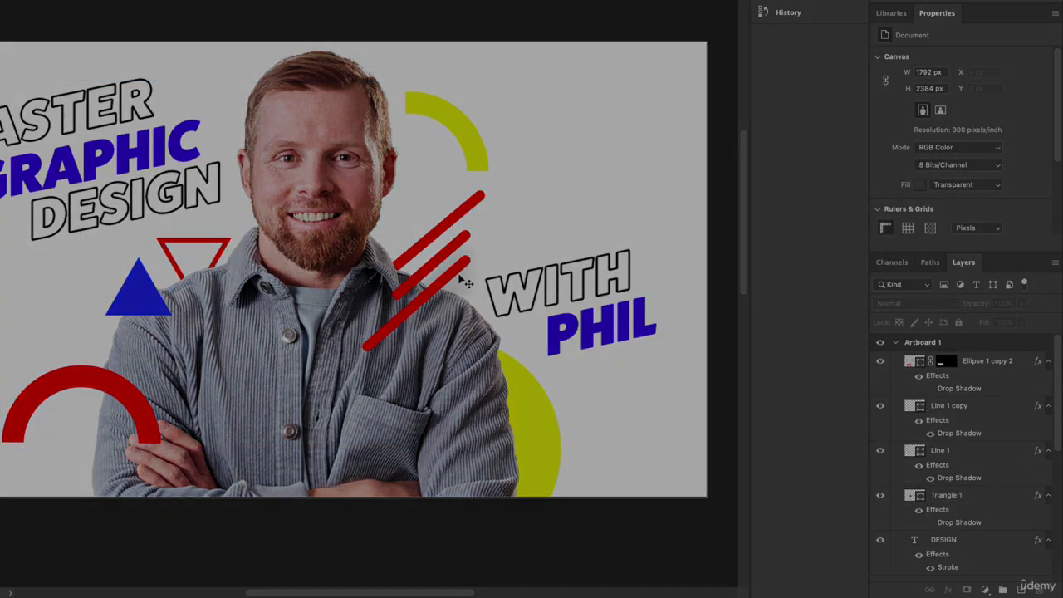